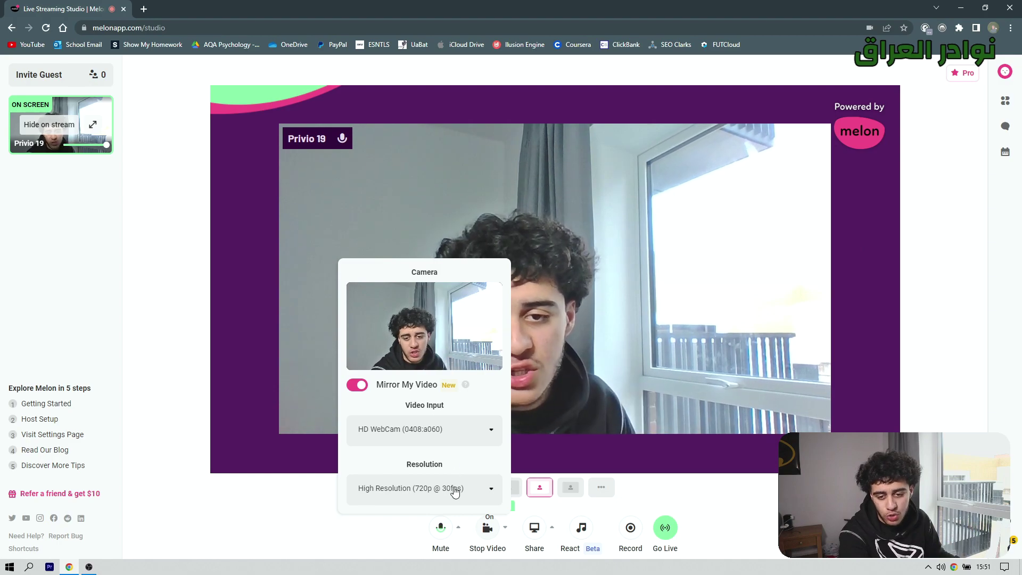
# Step: Review the available camera resolutions and the options for sharing a screen, video or background audio
pyautogui.click(455, 491)
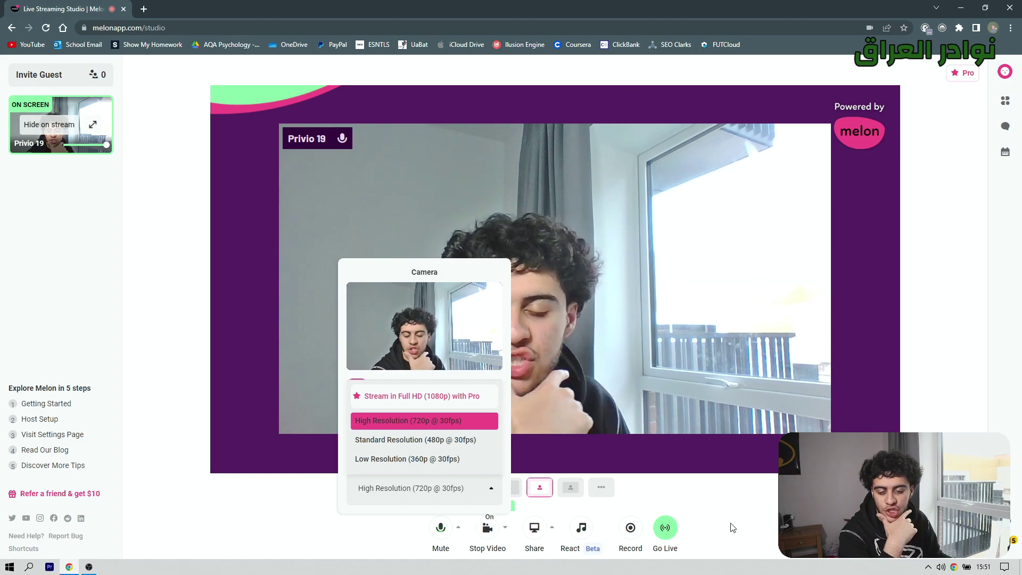
pyautogui.click(776, 512)
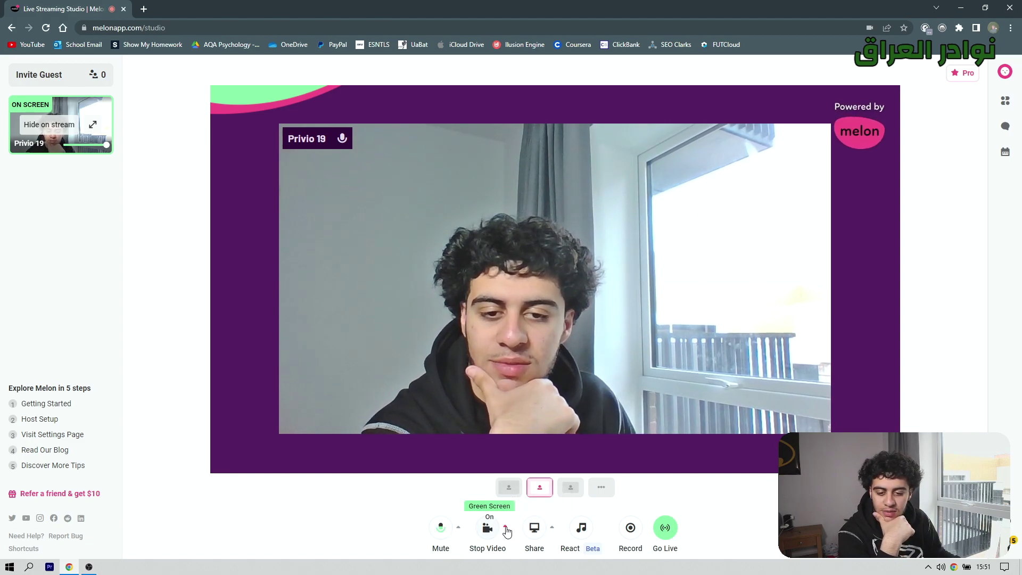
pyautogui.click(534, 528)
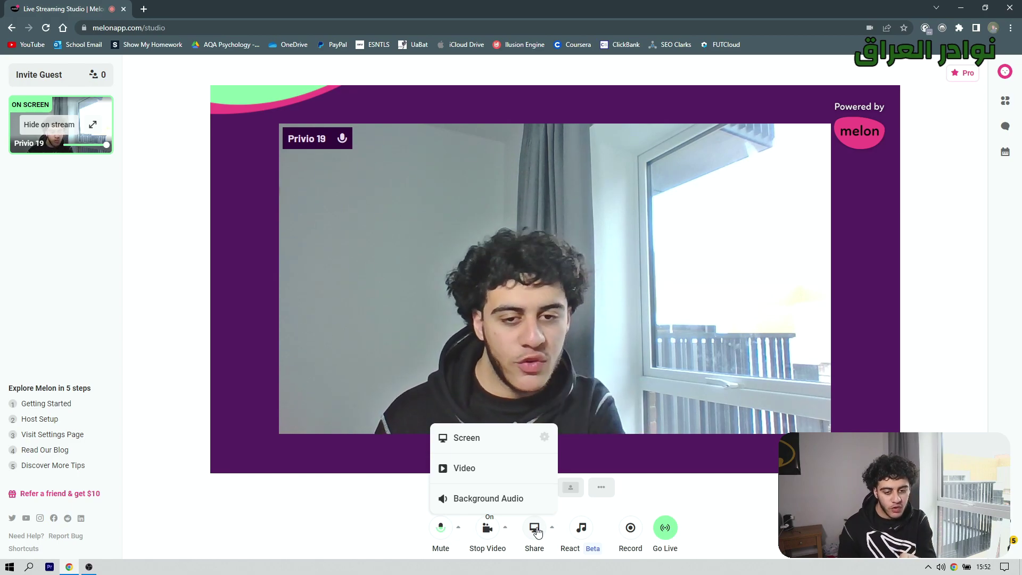
pyautogui.click(307, 531)
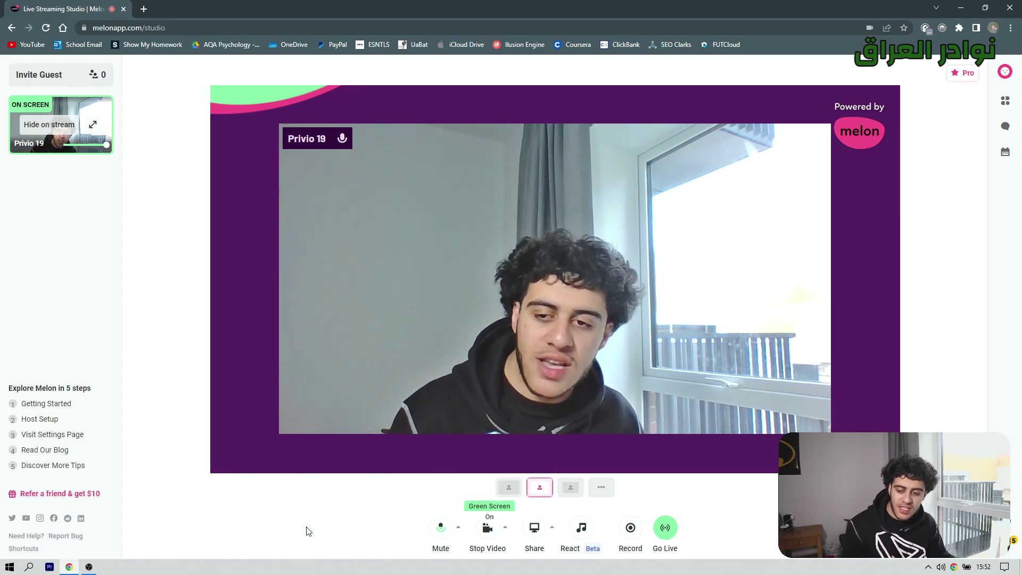
# Step: Open the guest invitation and copy its invite link
pyautogui.click(47, 77)
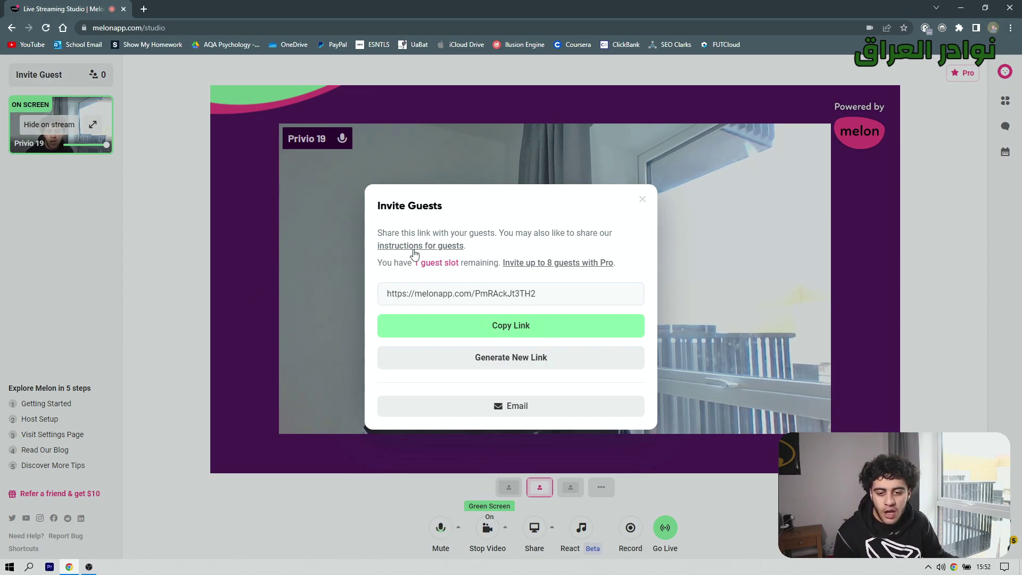
pyautogui.click(529, 328)
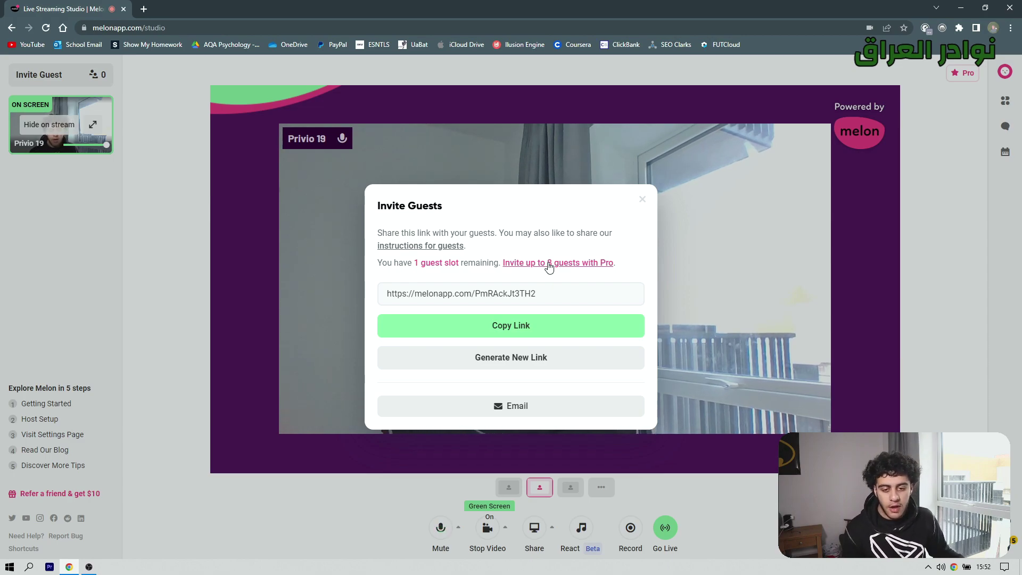
pyautogui.click(540, 330)
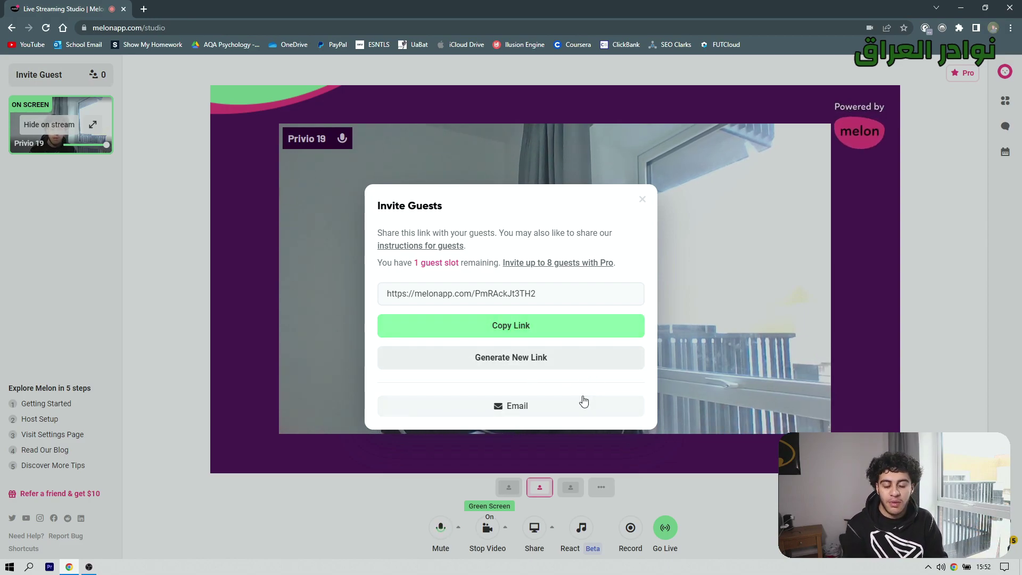
# Step: Generate a new broadcast link, suppressing the warning for future link changes, and reload the studio
pyautogui.click(508, 364)
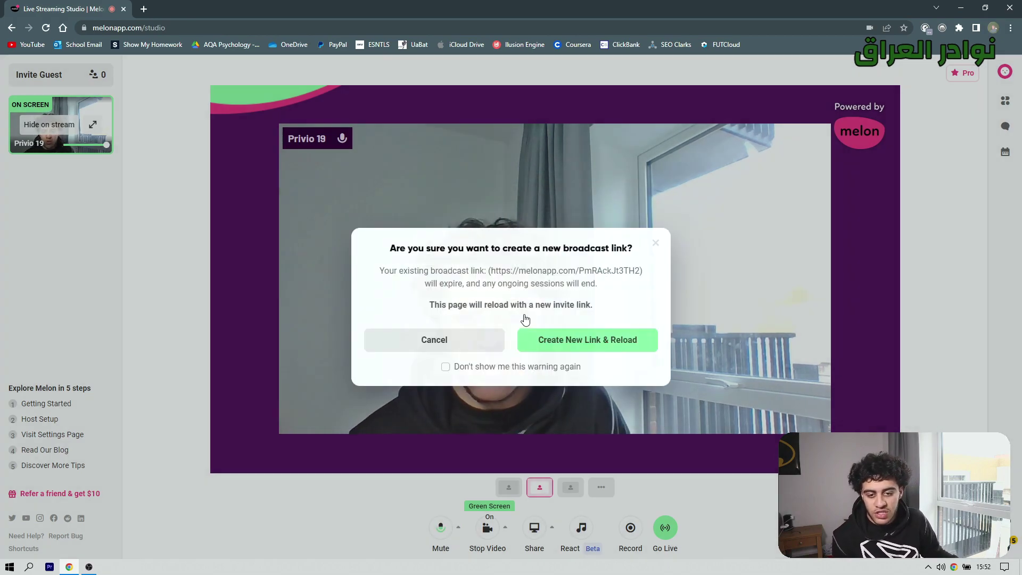
pyautogui.click(476, 366)
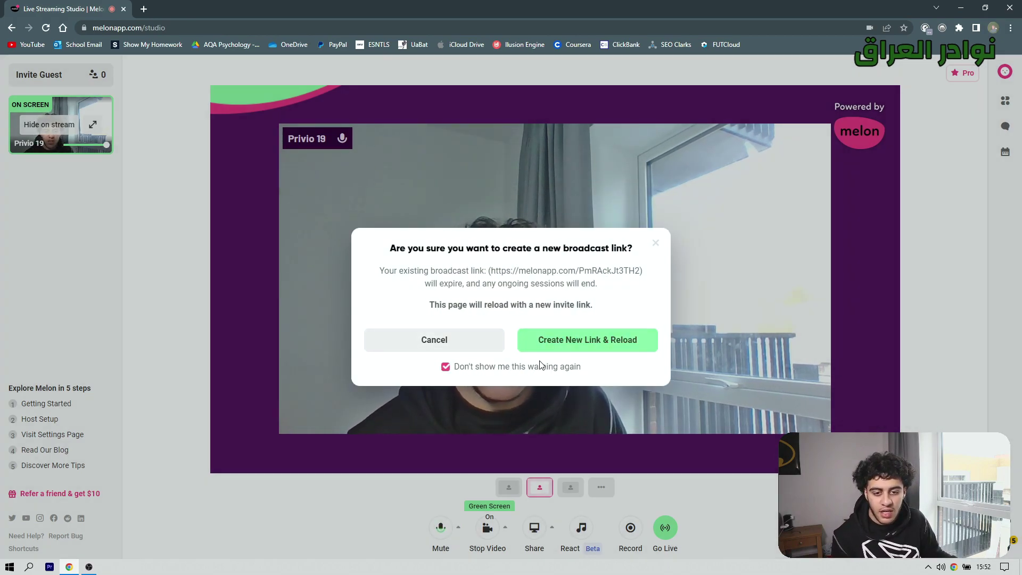
pyautogui.click(569, 346)
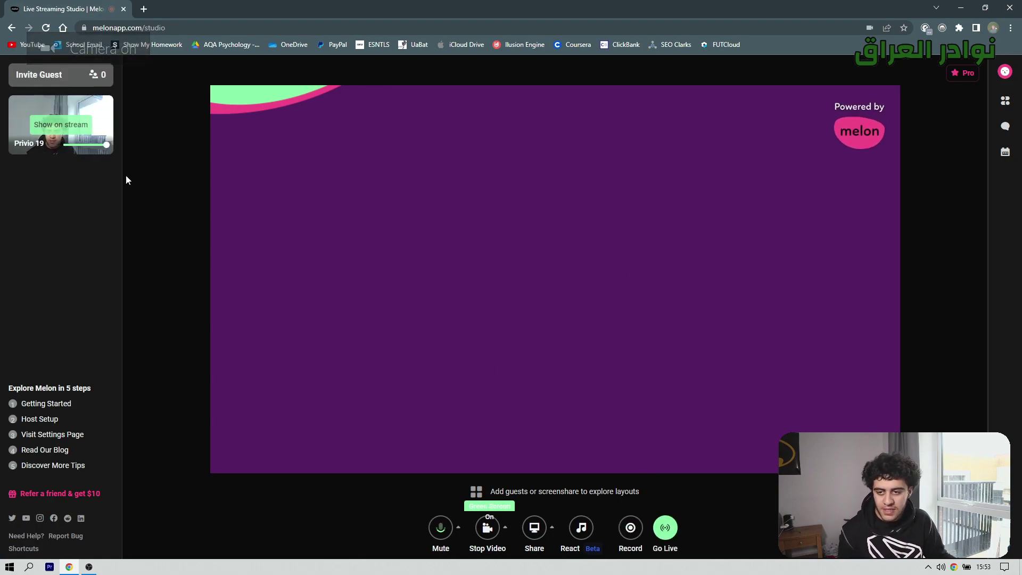
# Step: View the new guest invite link and its email option, and close both without sending an invitation
pyautogui.click(63, 87)
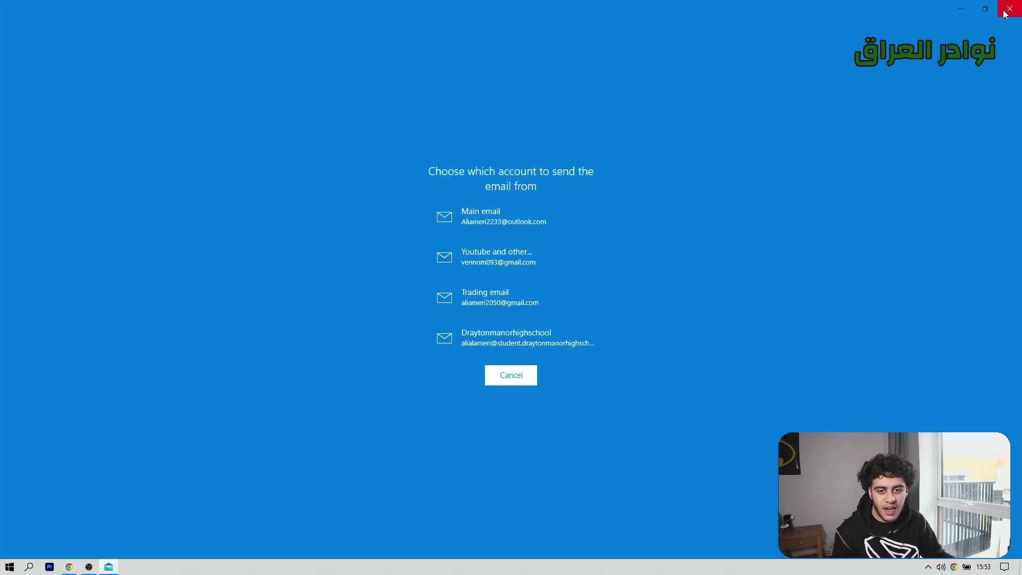
pyautogui.click(1009, 9)
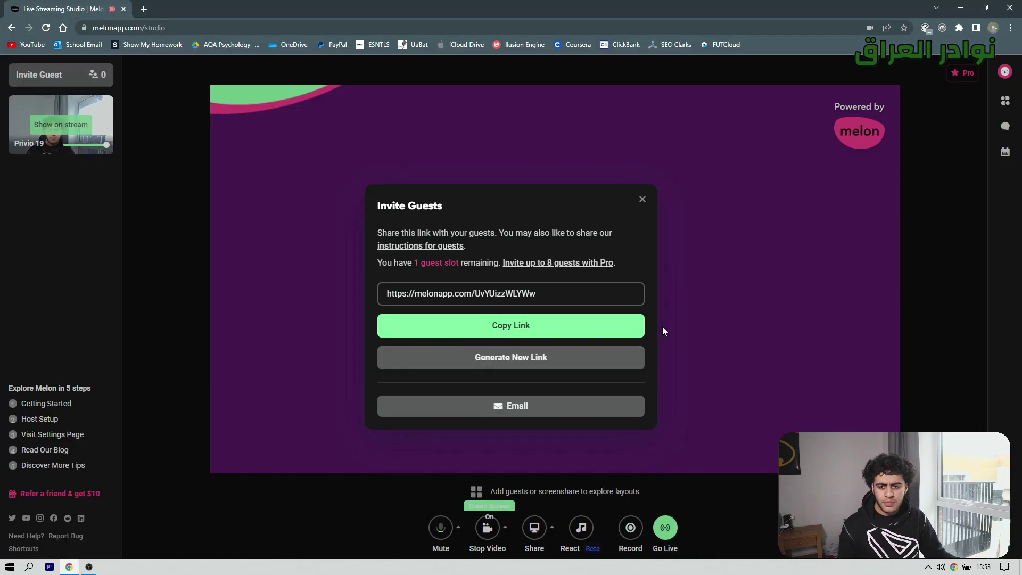
pyautogui.click(643, 200)
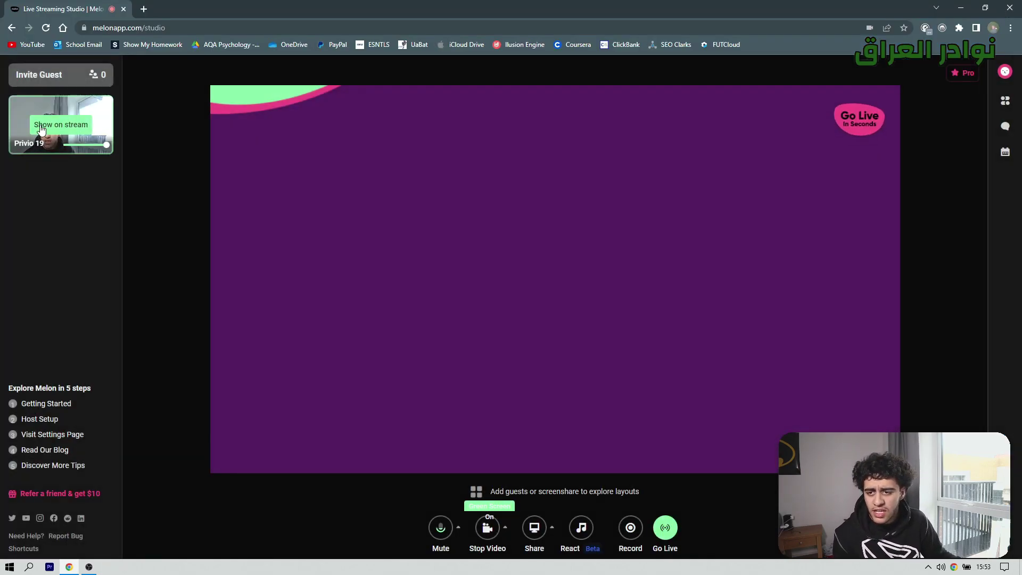
# Step: Show the host's camera feed on the stream
pyautogui.click(61, 124)
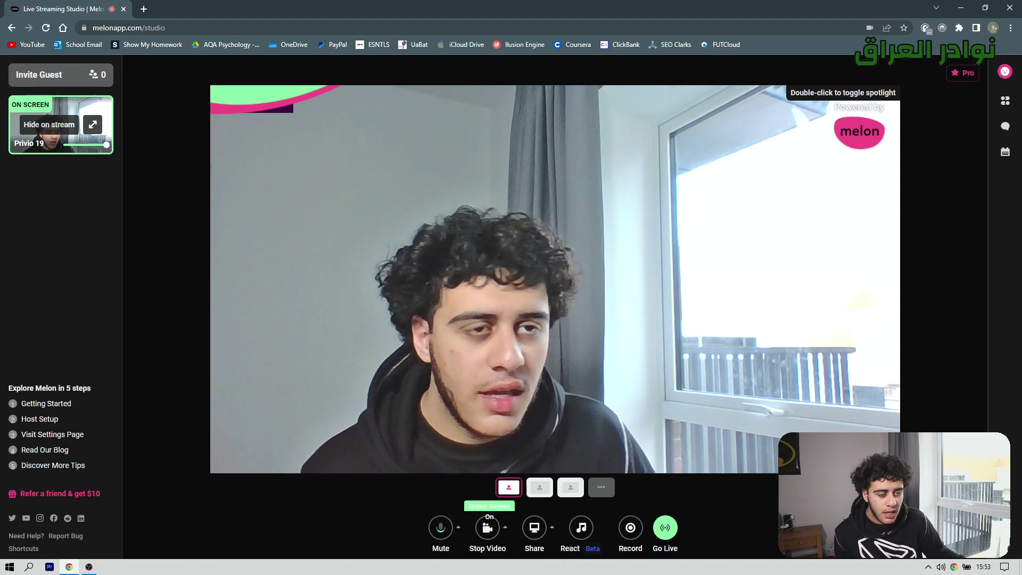
# Step: Examine the themes offered in the studio's design settings, including the current theme and the upgrade-only ones
pyautogui.hotkey('shift', 'm')
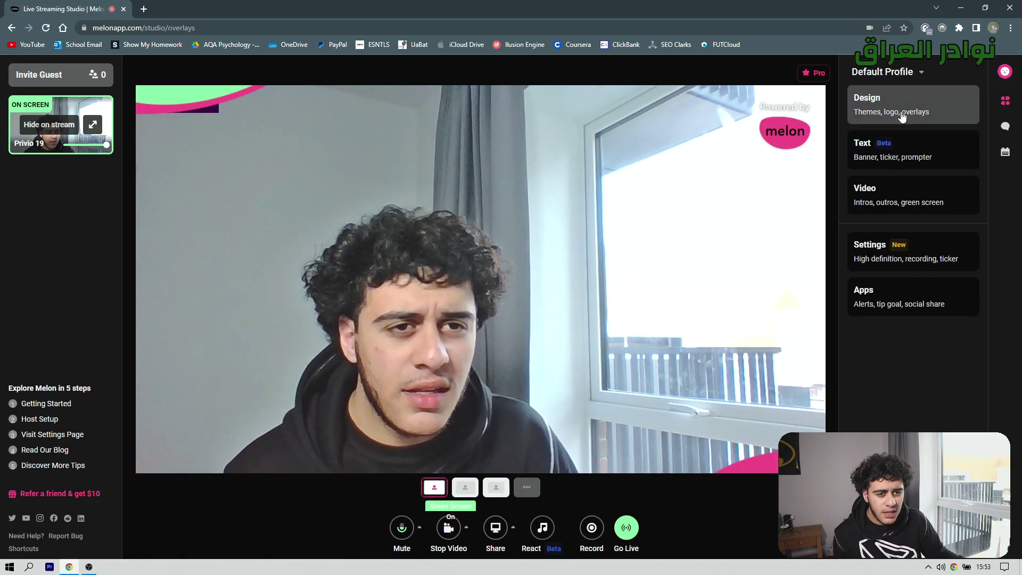
pyautogui.click(862, 104)
pyautogui.scroll(-1, 909, 376)
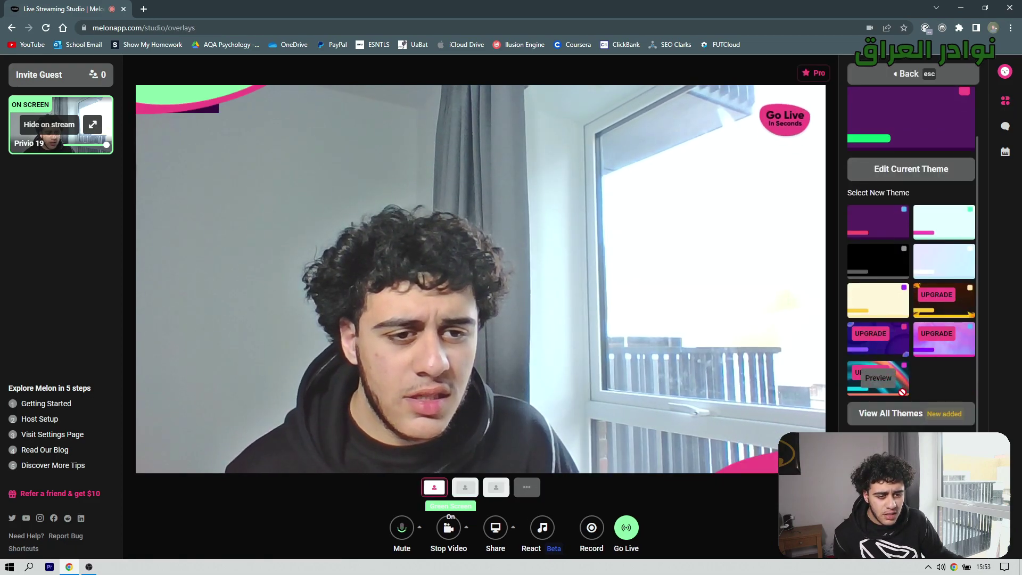
pyautogui.click(1005, 101)
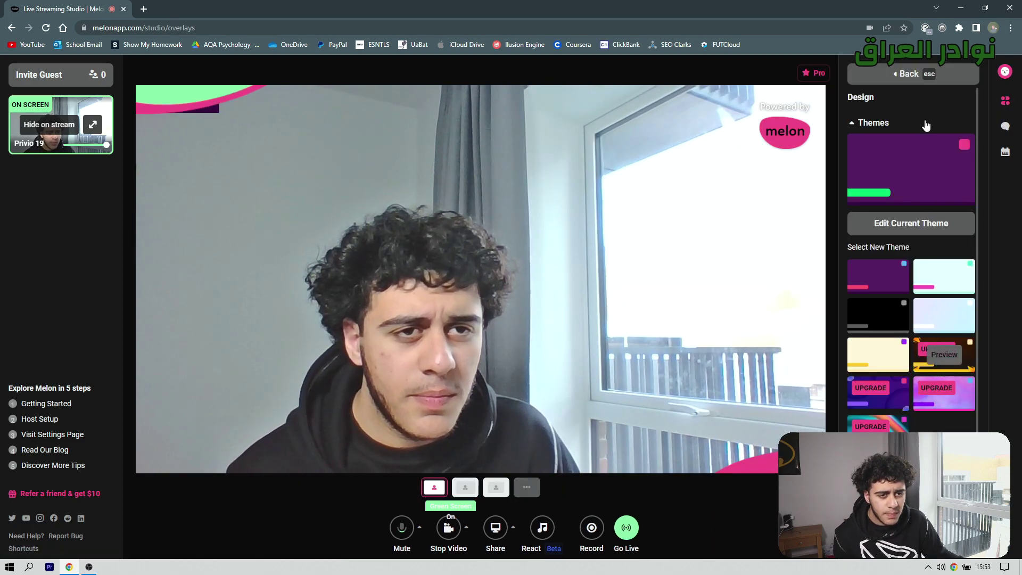
pyautogui.click(871, 125)
pyautogui.click(871, 125)
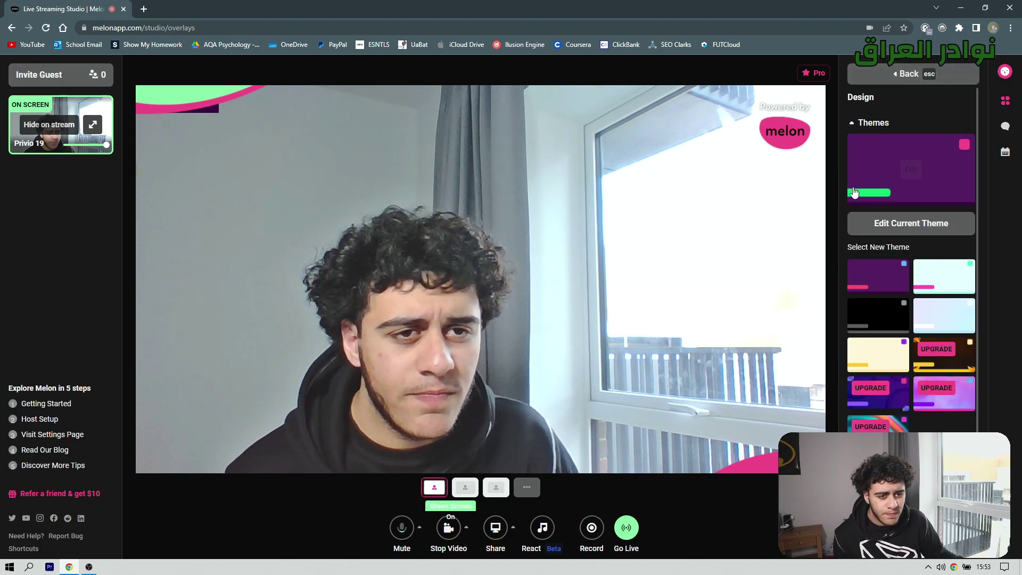
pyautogui.scroll(-1, 878, 319)
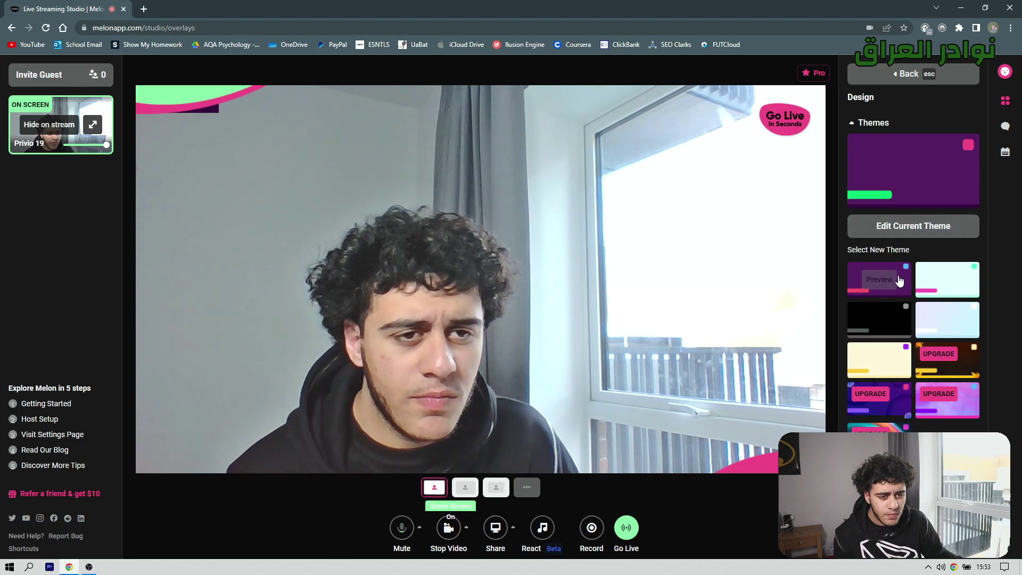
pyautogui.click(977, 99)
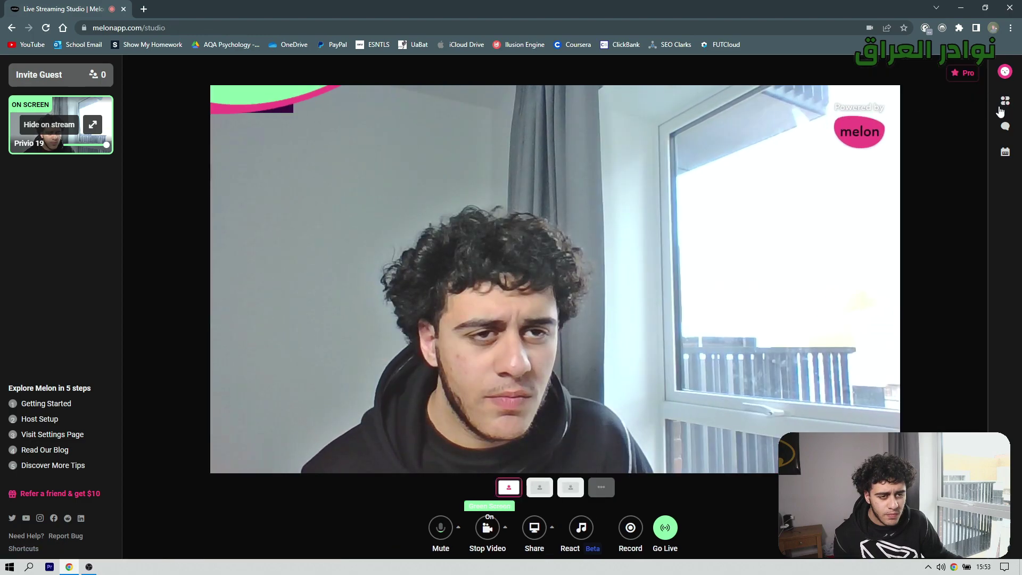
pyautogui.click(1002, 105)
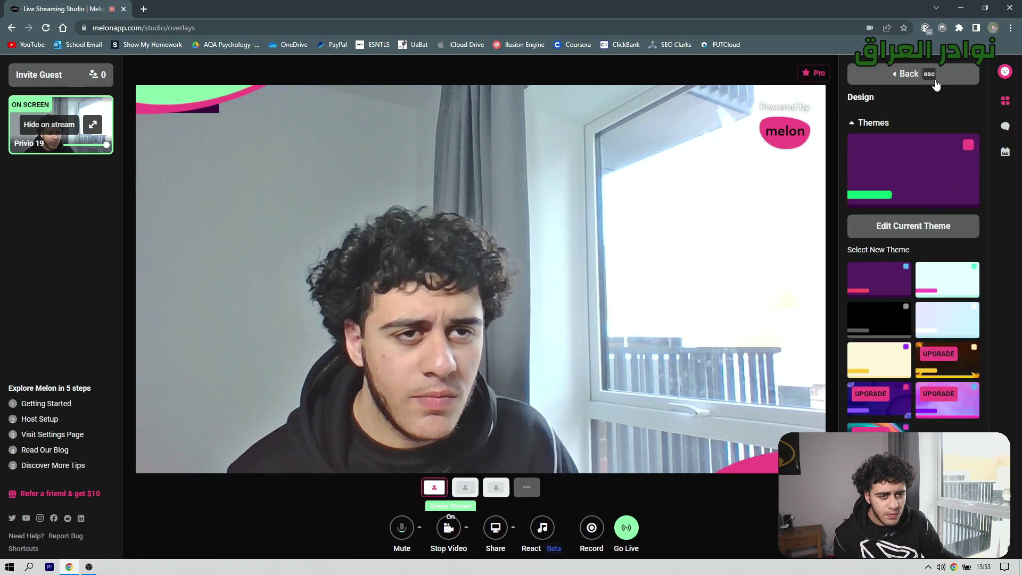
# Step: Look through the studio's video settings, covering countdown clips, video upload and green screen backgrounds
pyautogui.click(912, 78)
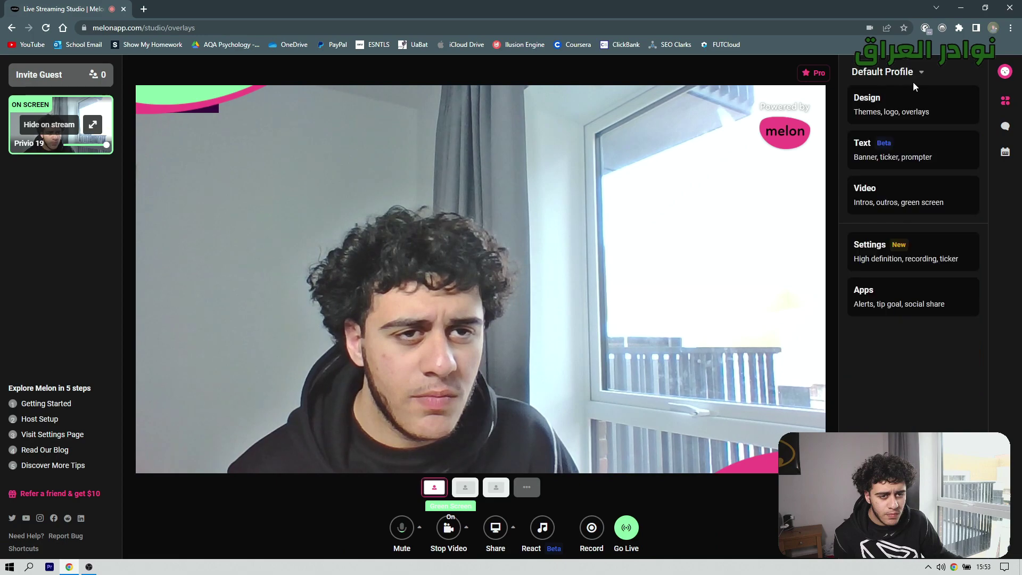
pyautogui.click(893, 206)
pyautogui.scroll(-3, 915, 233)
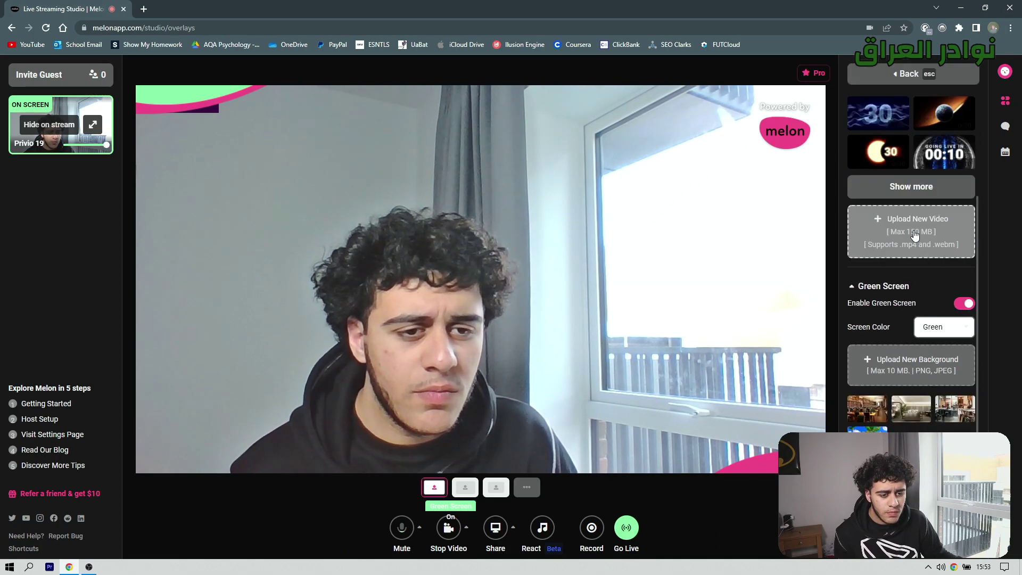
pyautogui.click(1005, 103)
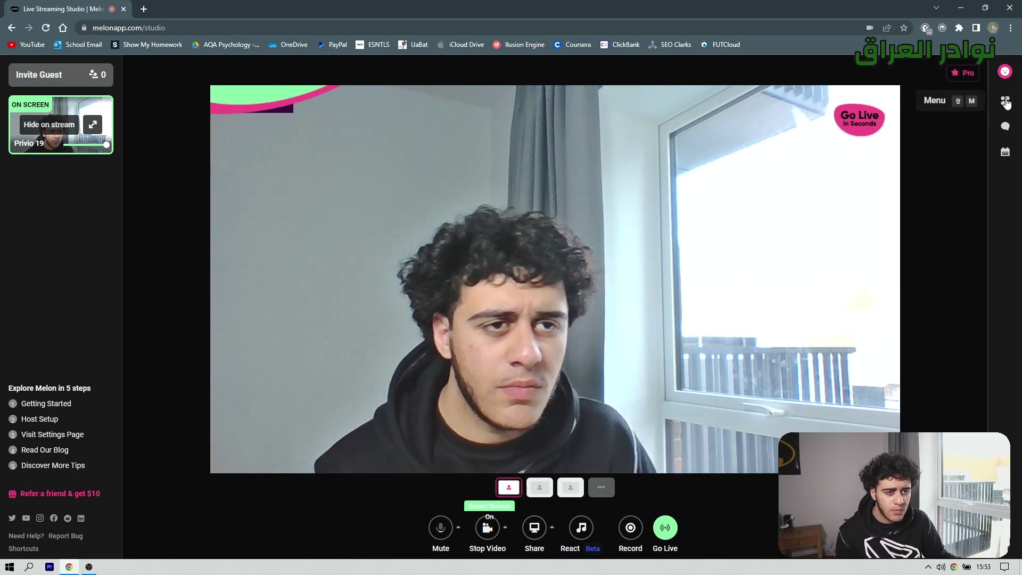
pyautogui.click(986, 101)
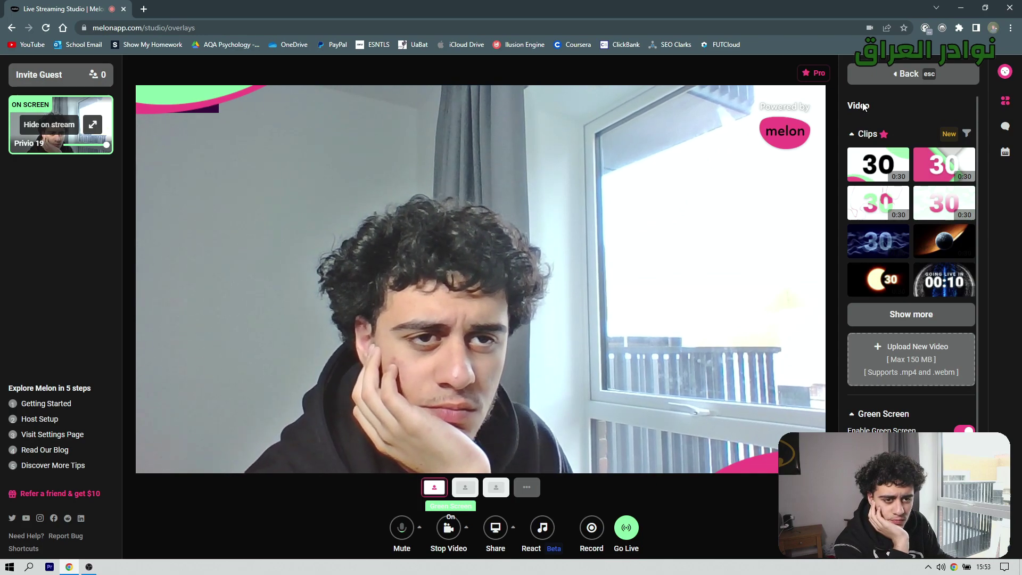
# Step: Open the current theme for editing and review its background and overlay options
pyautogui.click(875, 78)
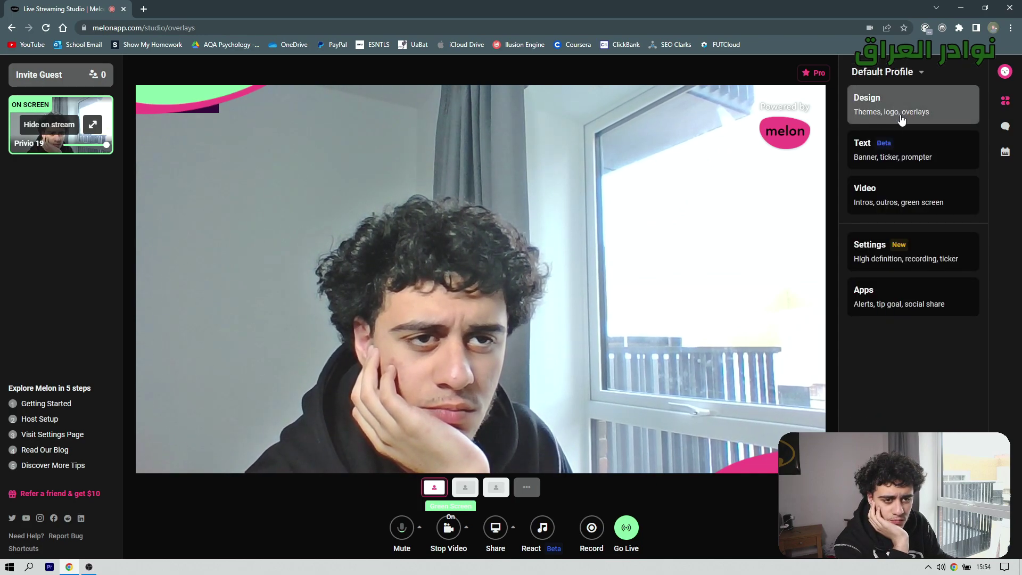
pyautogui.click(901, 120)
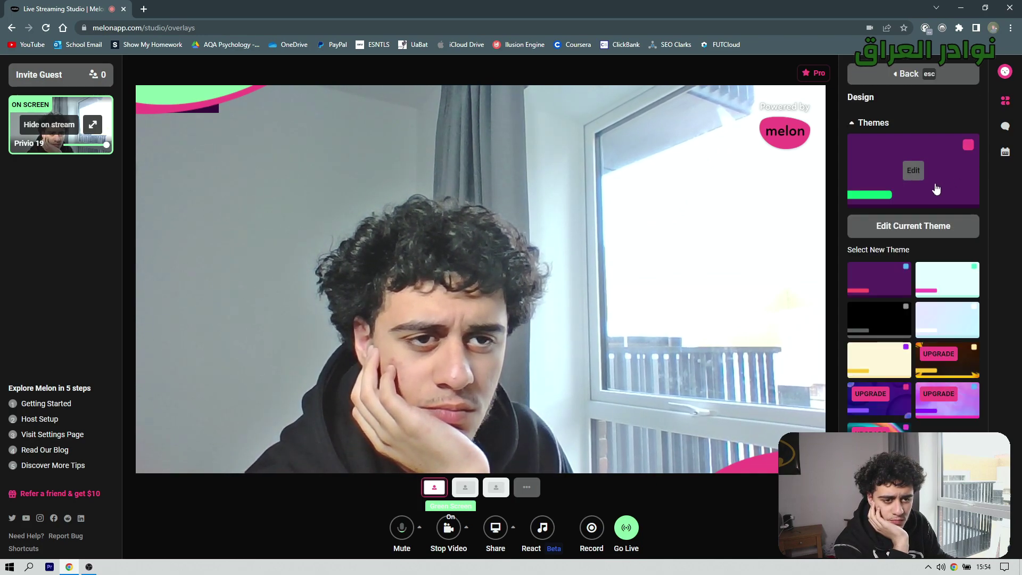
pyautogui.click(919, 226)
pyautogui.scroll(-5, 921, 228)
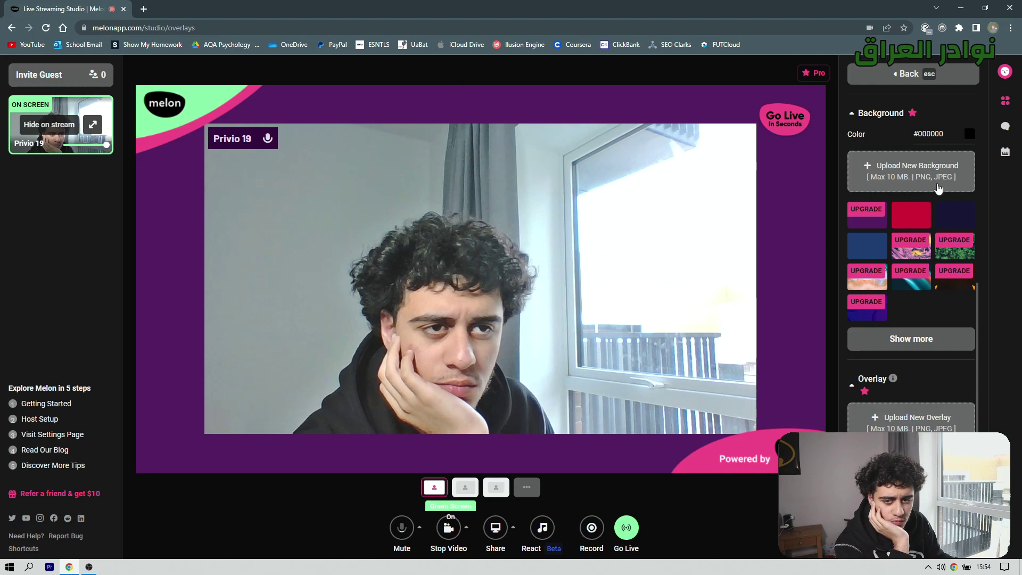
pyautogui.press('Escape')
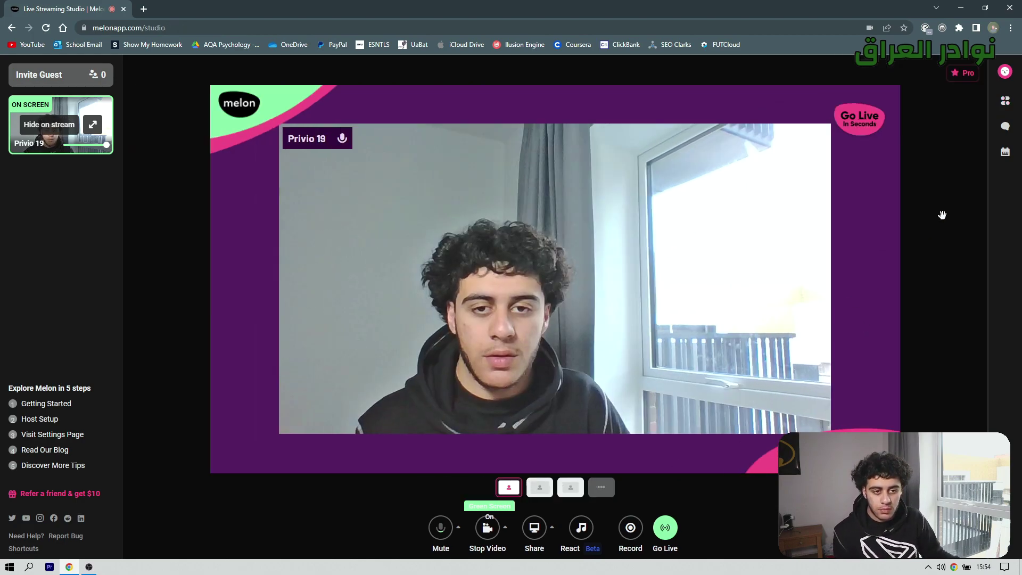
# Step: Switch the stream to the second layout
pyautogui.press('2')
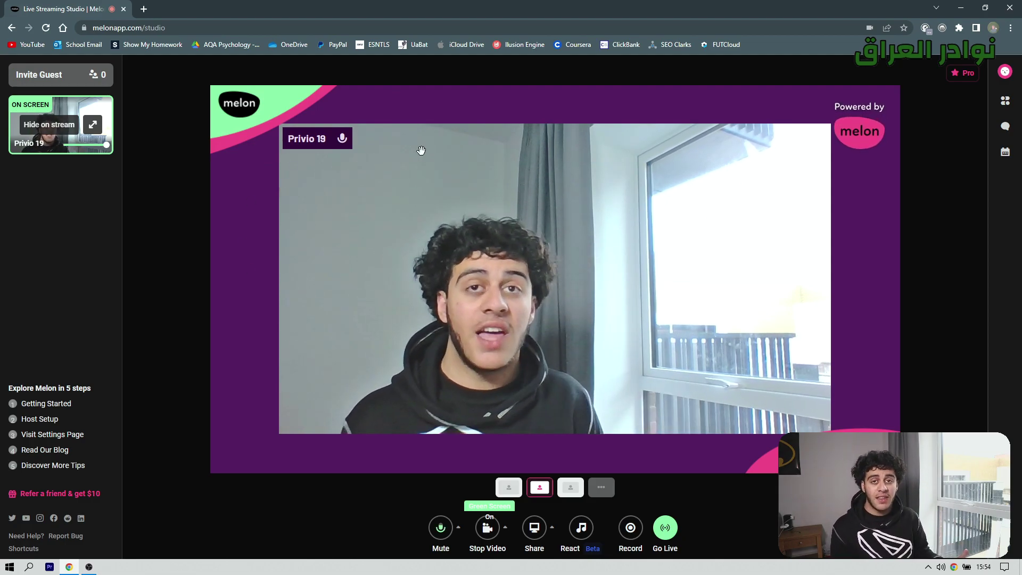
# Step: Open the account settings, replace the account holder's name, and save the change
pyautogui.click(1005, 71)
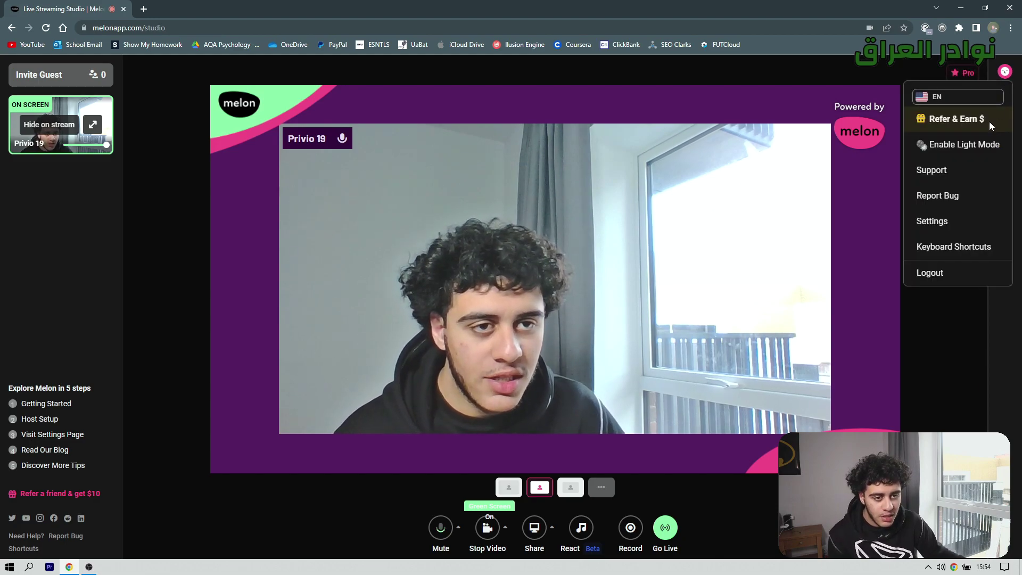
pyautogui.click(929, 229)
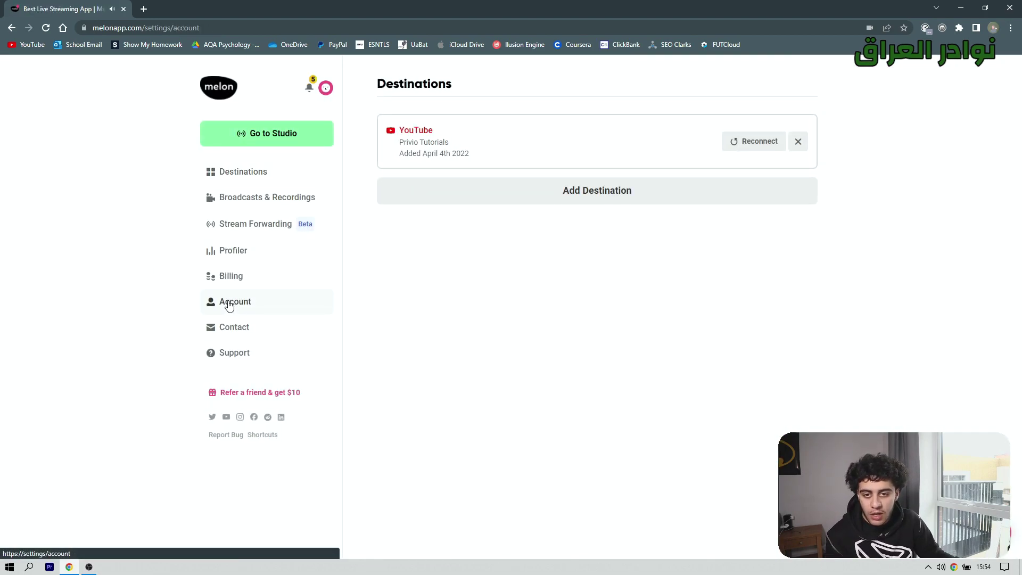
pyautogui.click(230, 302)
pyautogui.tripleClick(470, 142)
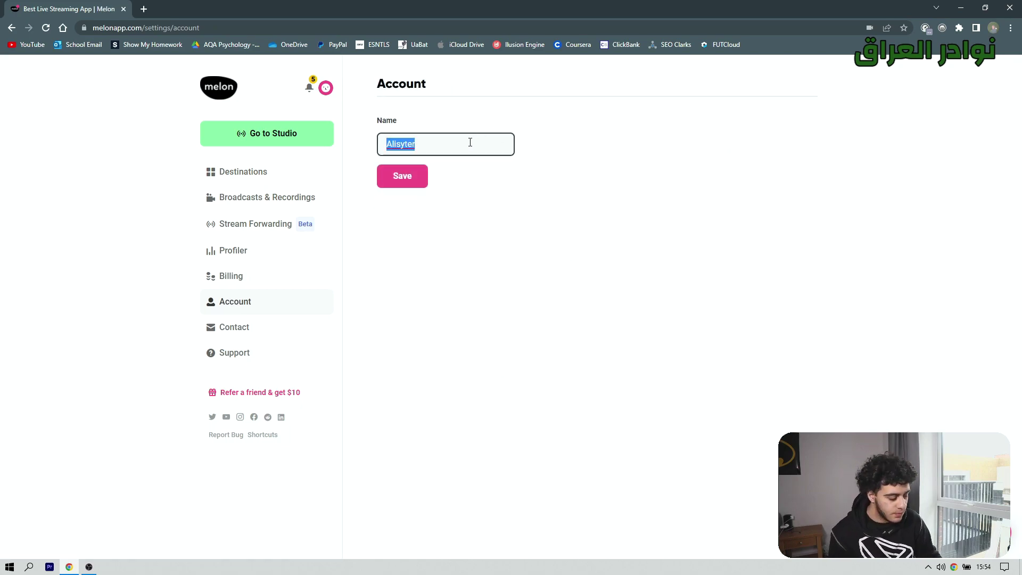
pyautogui.write('c')
pyautogui.press('BackSpace')
pyautogui.press('BackSpace')
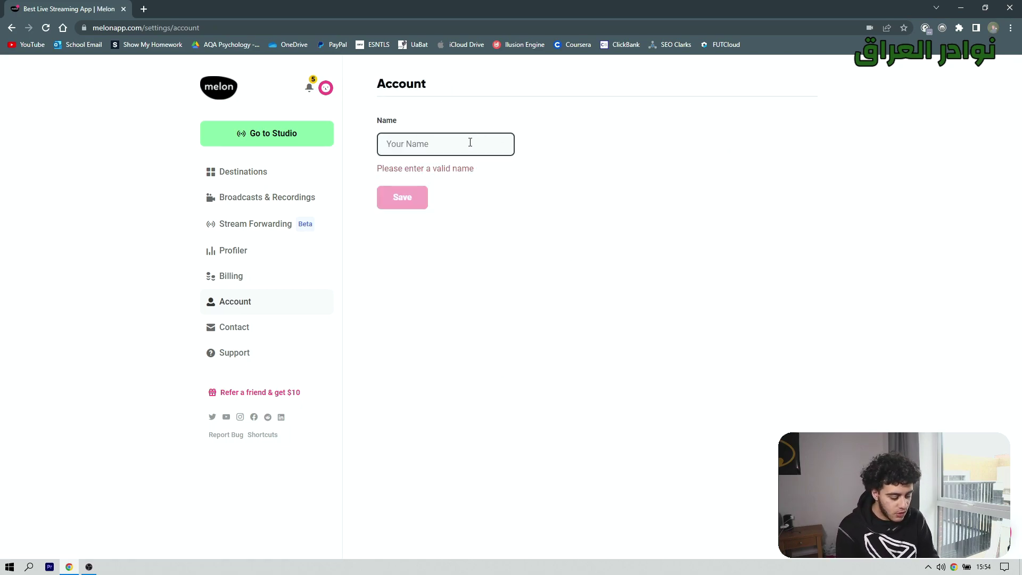
pyautogui.write('Ali')
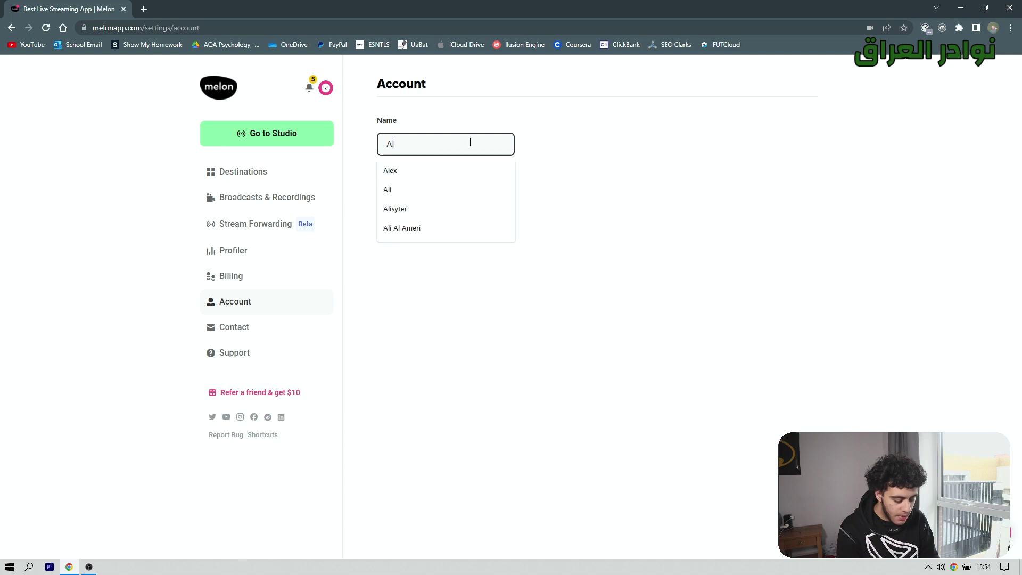
pyautogui.click(419, 186)
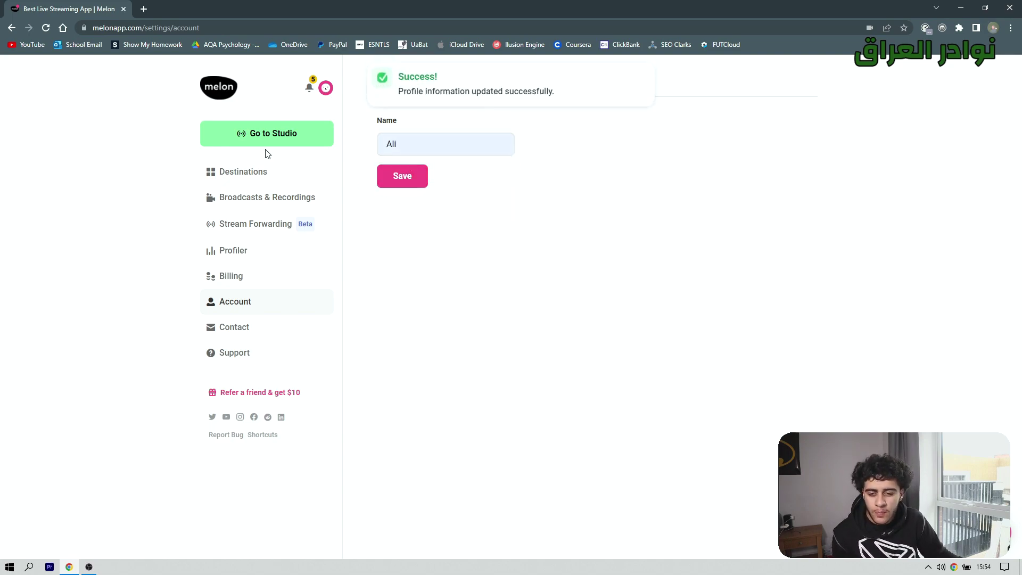
# Step: Return to the studio and show the camera on the stream
pyautogui.click(284, 143)
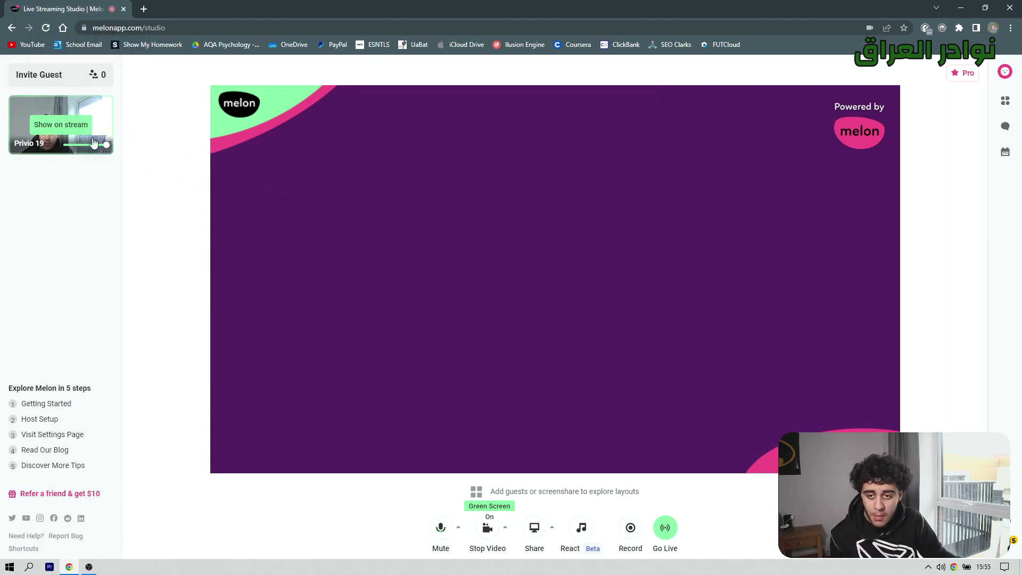
pyautogui.click(80, 125)
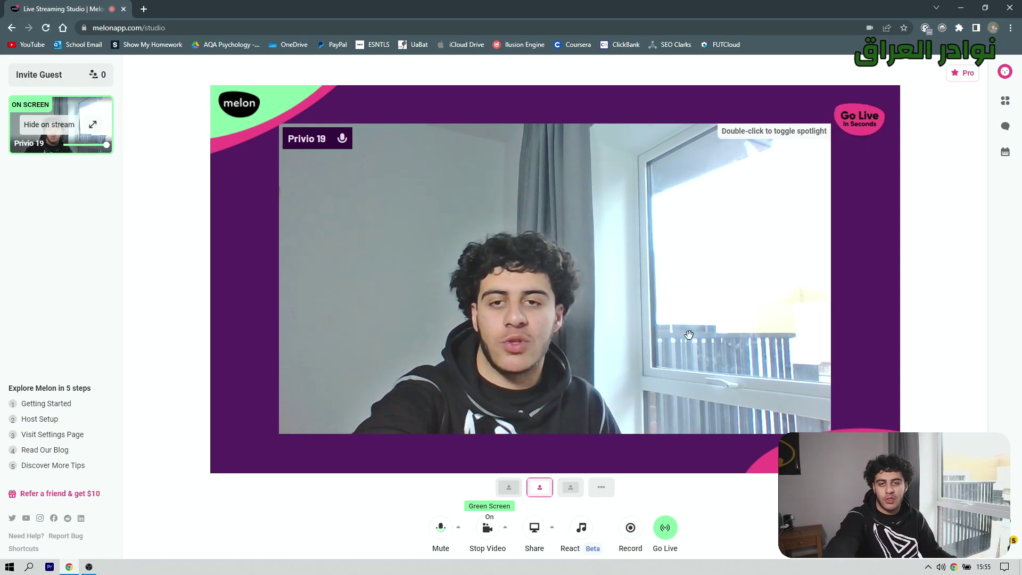
# Step: Check the window and Chrome tab sources, and share the entire Screen 1 with system audio in the studio
pyautogui.click(551, 530)
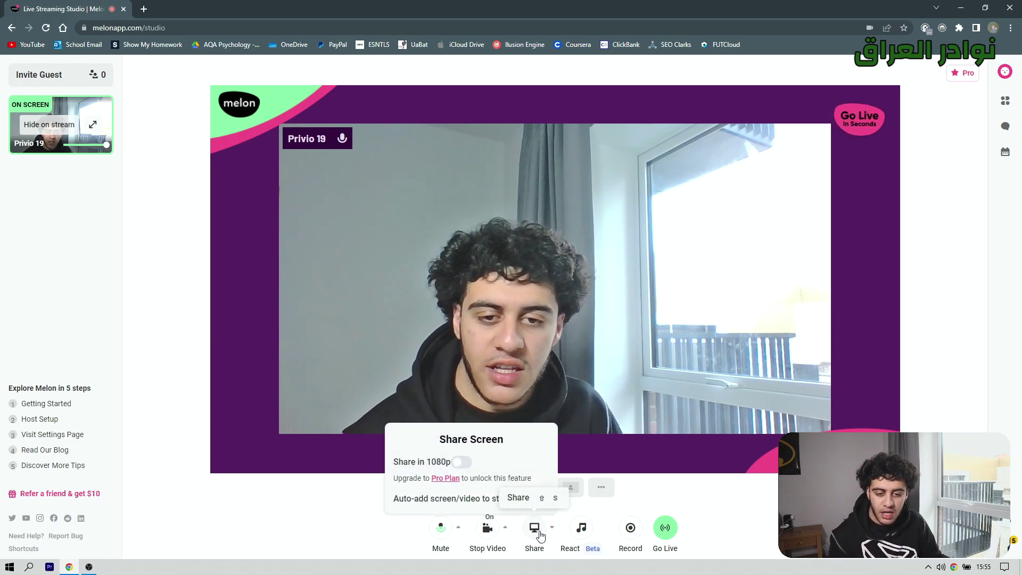
pyautogui.click(538, 536)
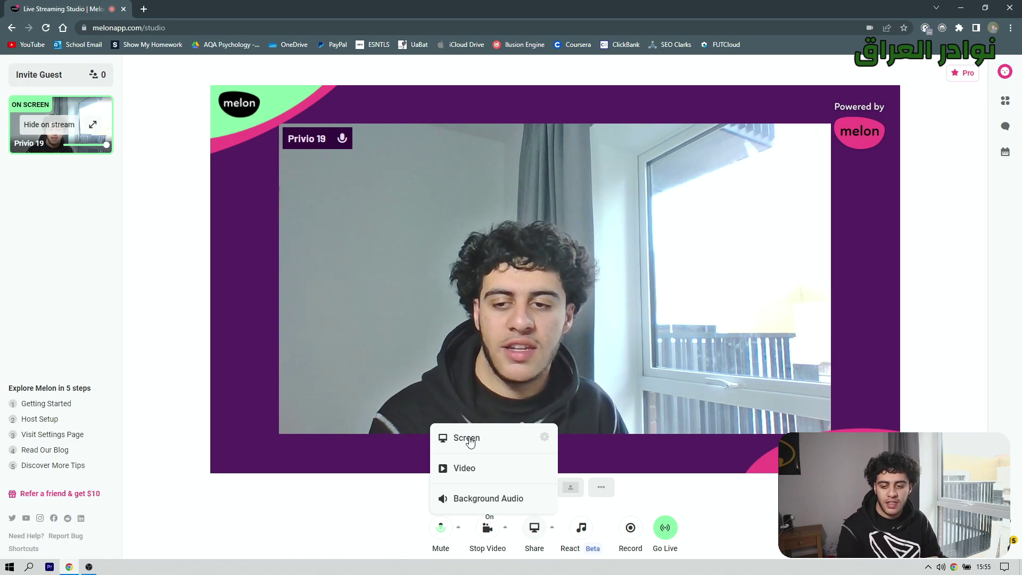
pyautogui.click(512, 446)
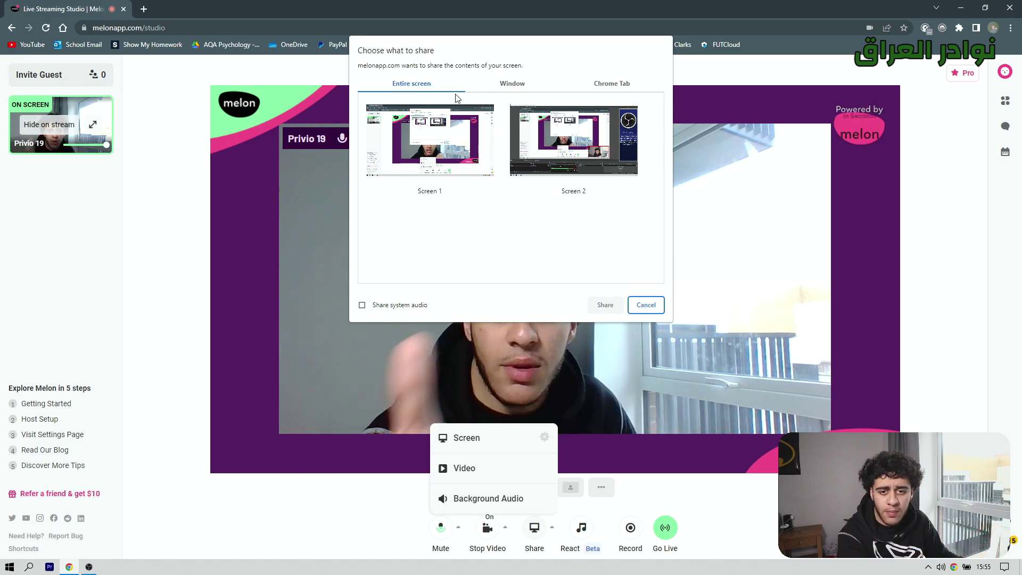
pyautogui.click(503, 86)
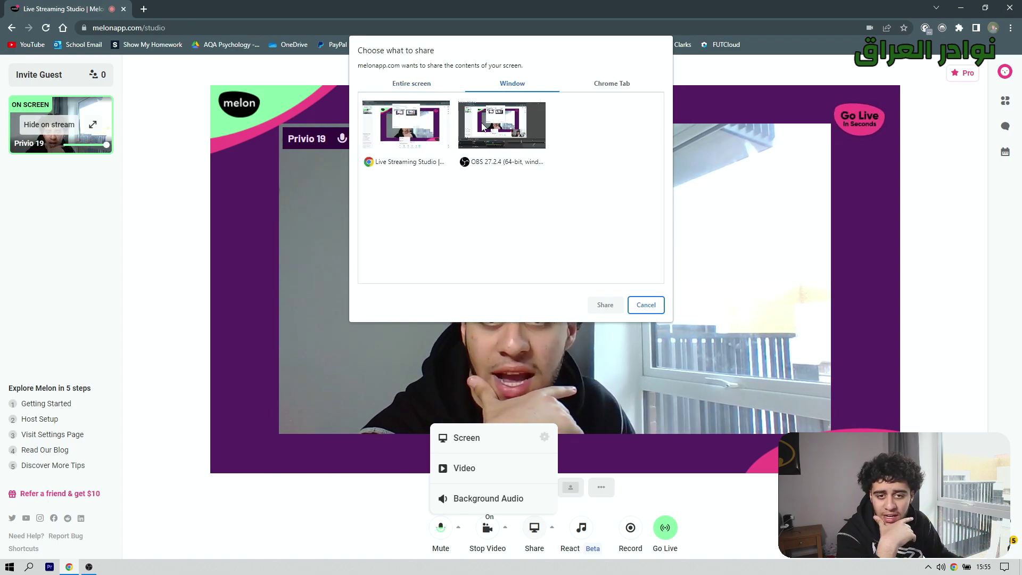
pyautogui.click(630, 91)
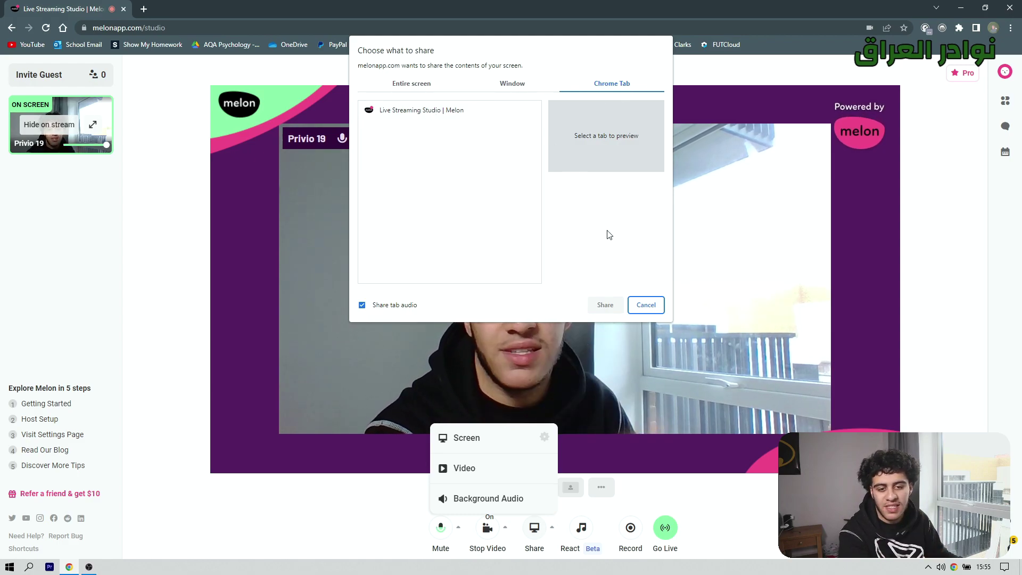
pyautogui.click(416, 86)
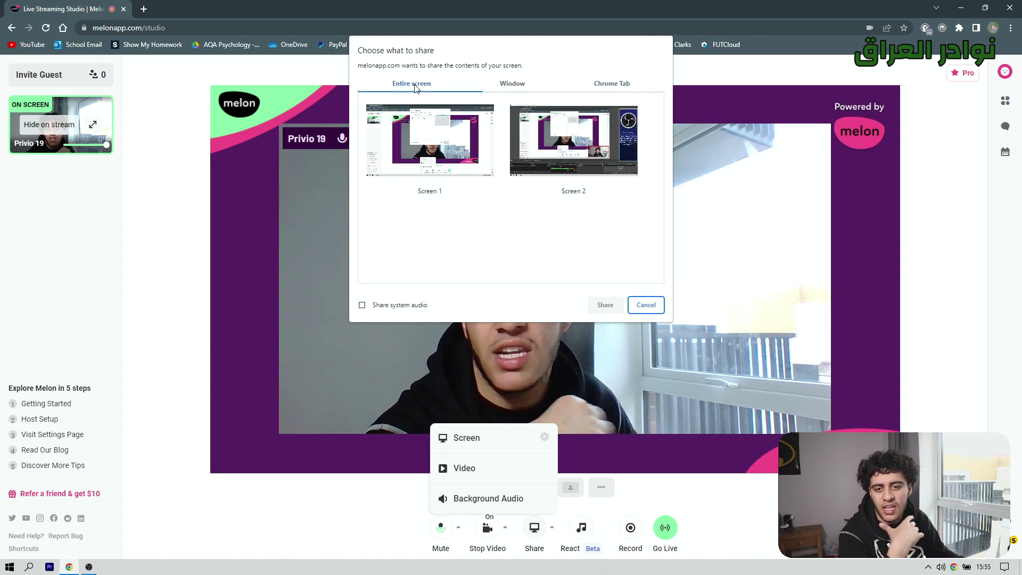
pyautogui.click(430, 142)
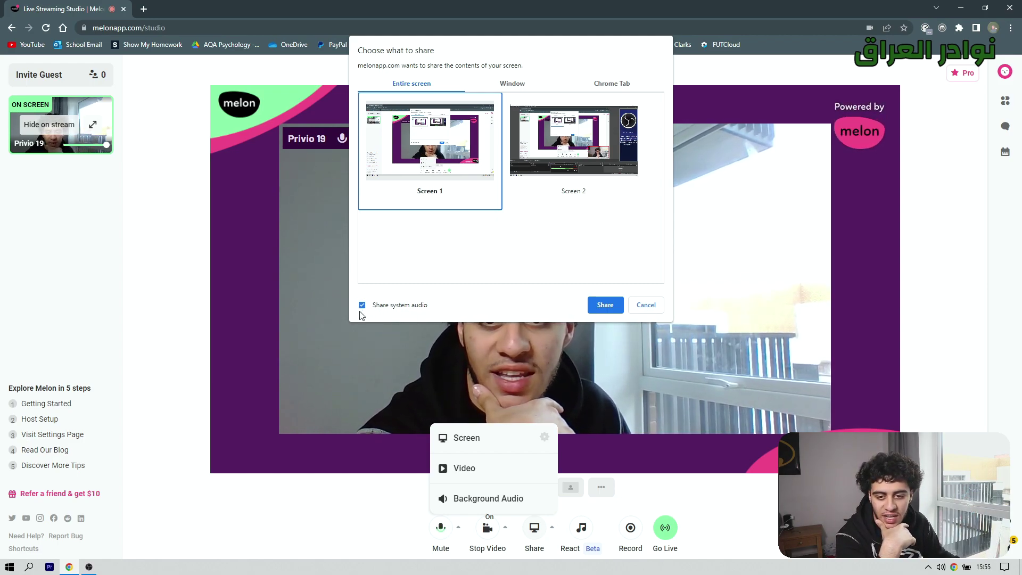
pyautogui.click(601, 304)
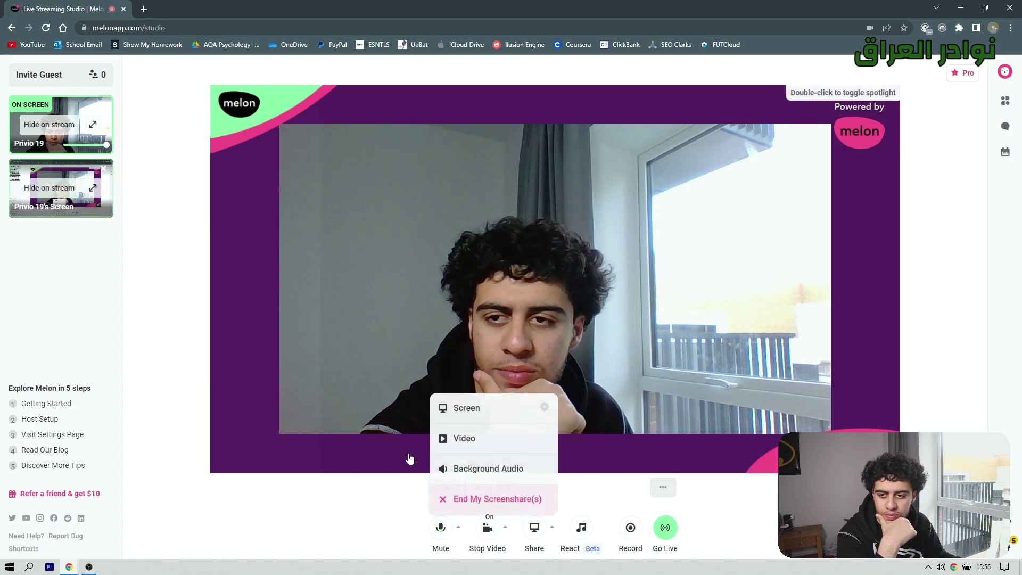
pyautogui.click(420, 441)
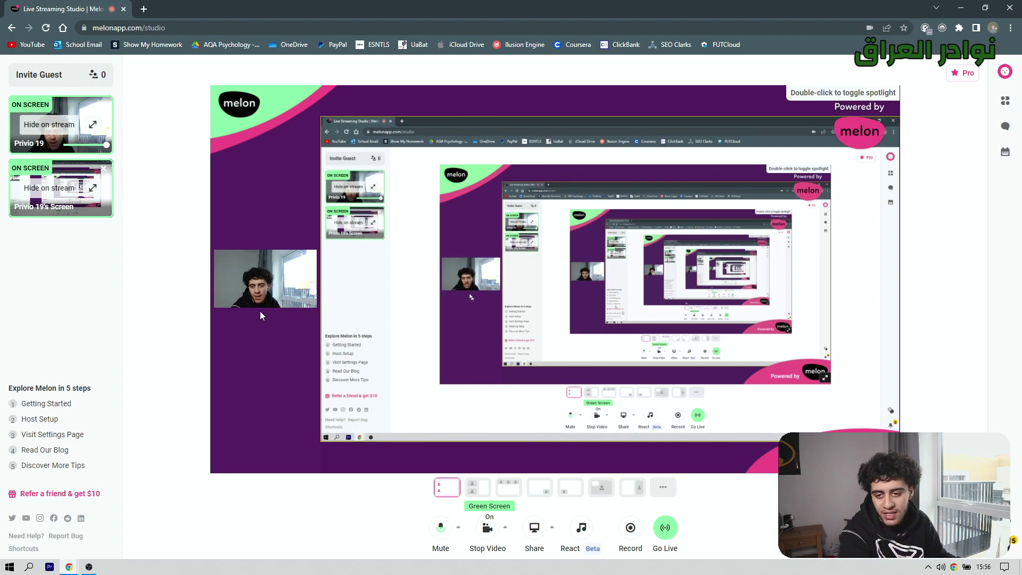
# Step: Try the second through fifth layouts for the camera and shared screen, finishing on the second layout
pyautogui.click(474, 498)
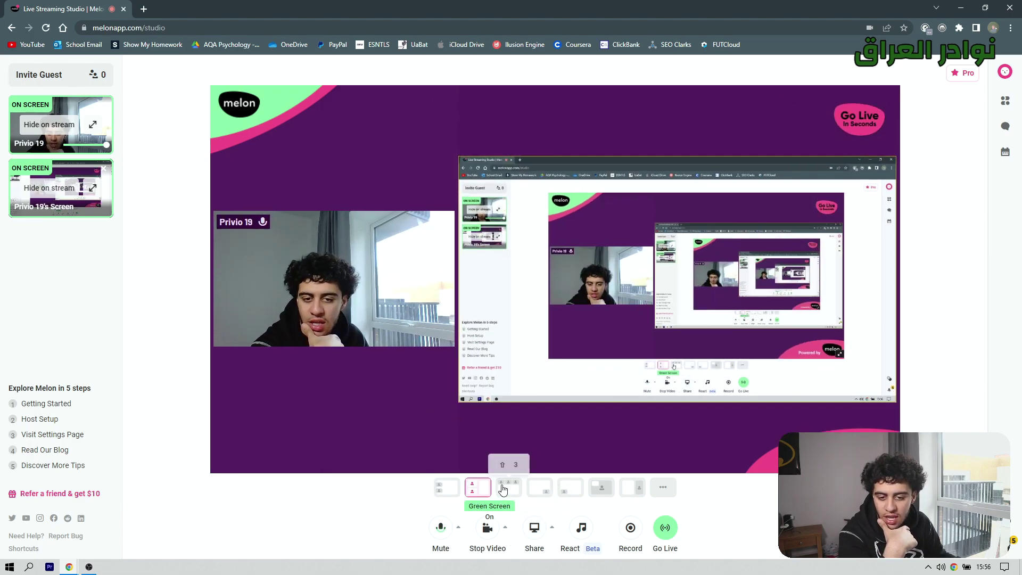
pyautogui.click(515, 490)
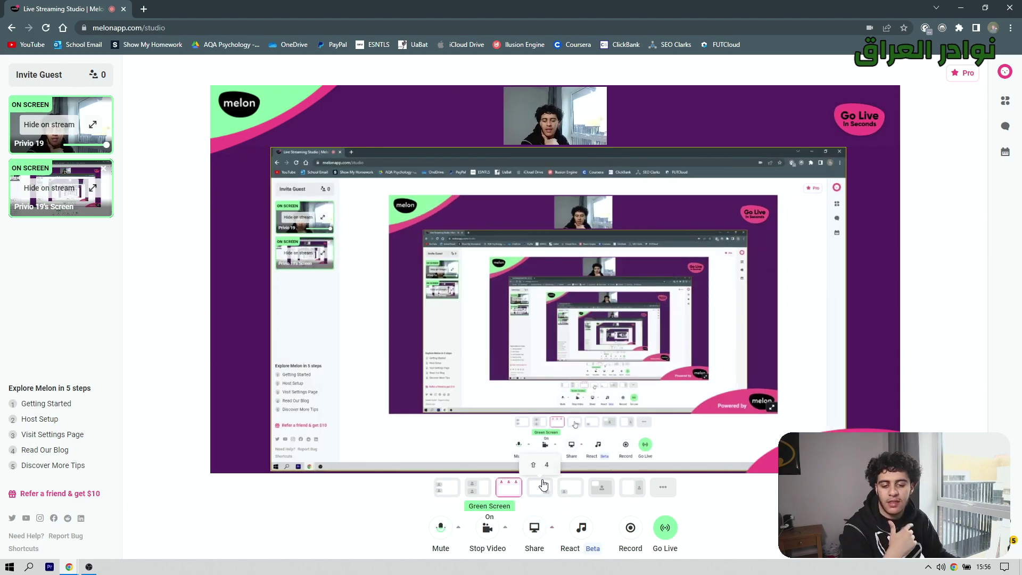
pyautogui.click(540, 493)
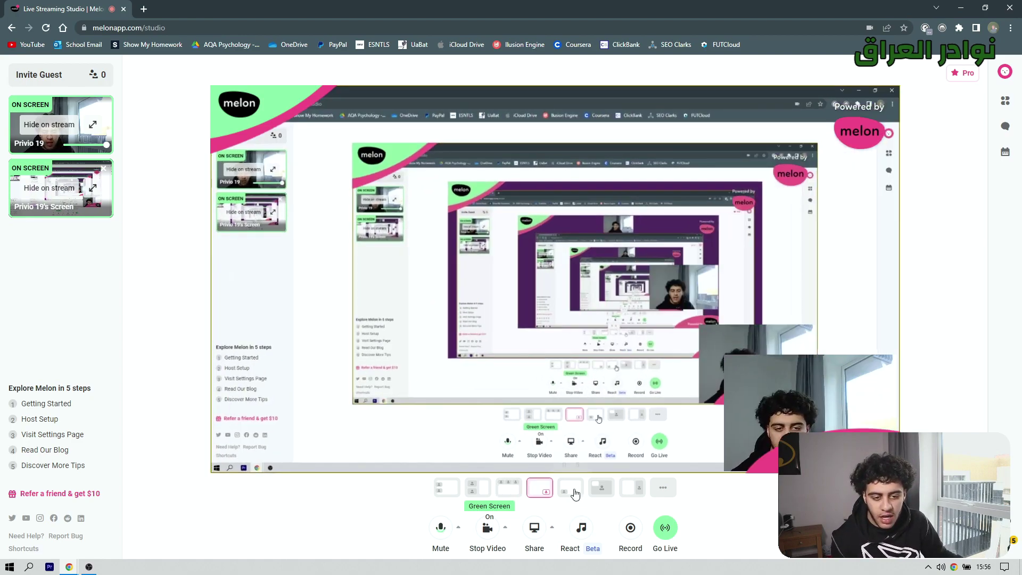
pyautogui.click(573, 490)
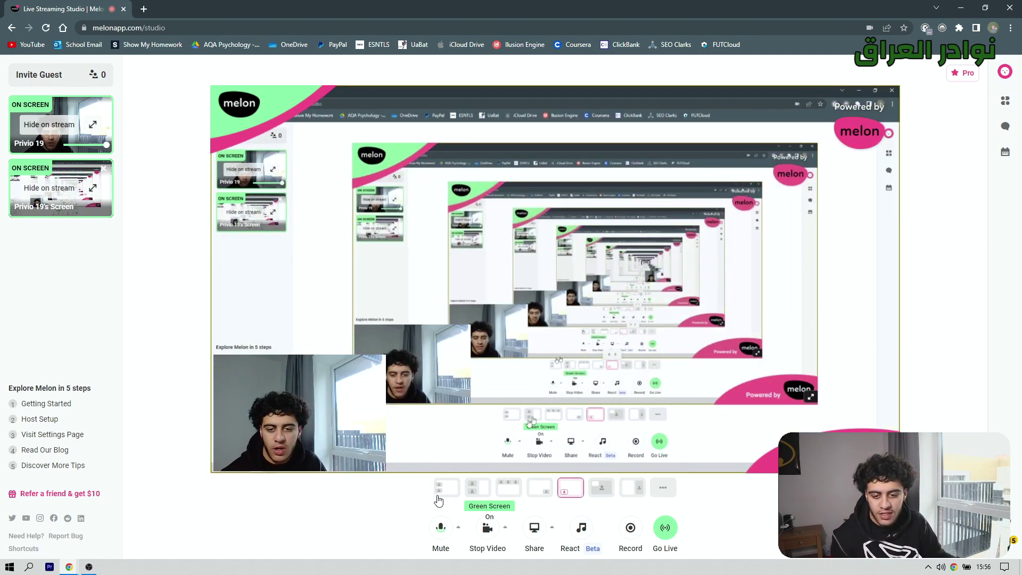
pyautogui.click(475, 493)
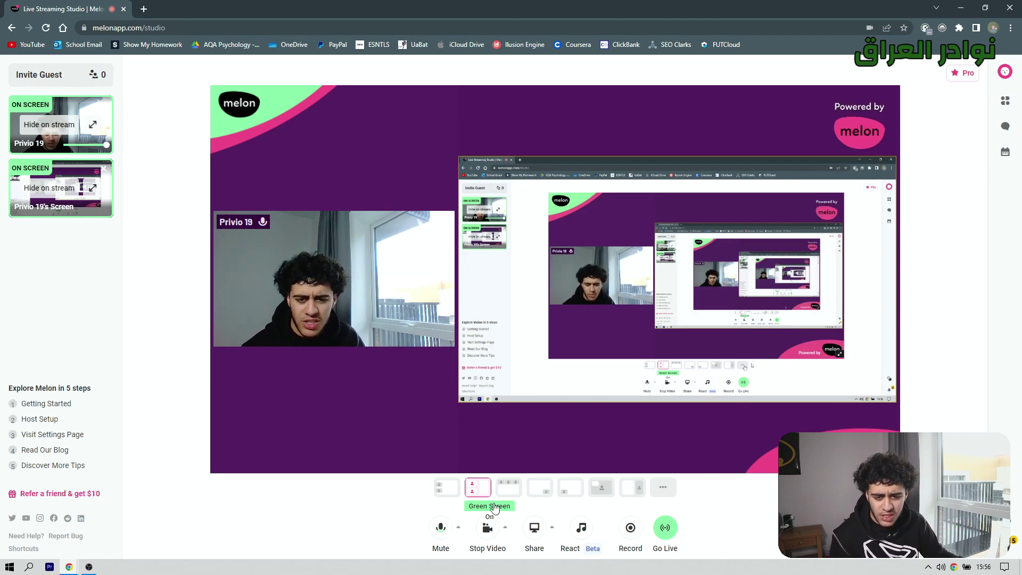
# Step: End the active screen share
pyautogui.click(533, 528)
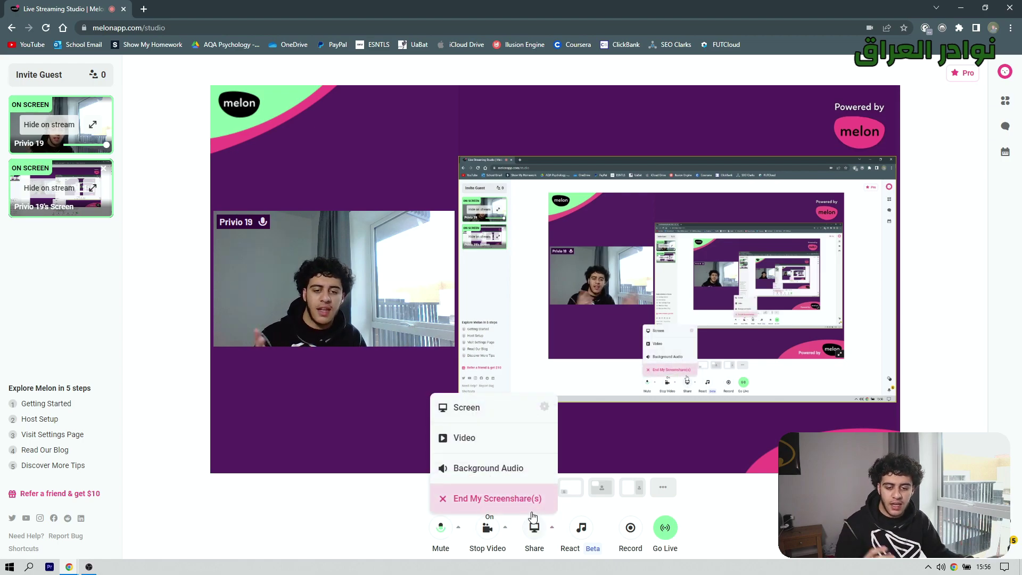
pyautogui.click(518, 500)
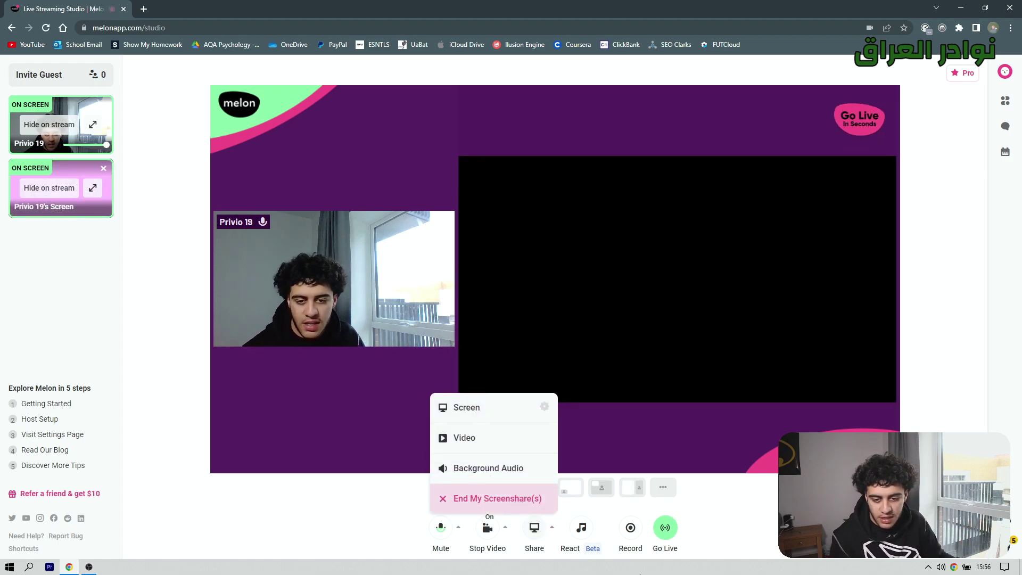
# Step: Share the file English Melon video.mp4 in the studio and show it on the stream beside the camera
pyautogui.click(539, 533)
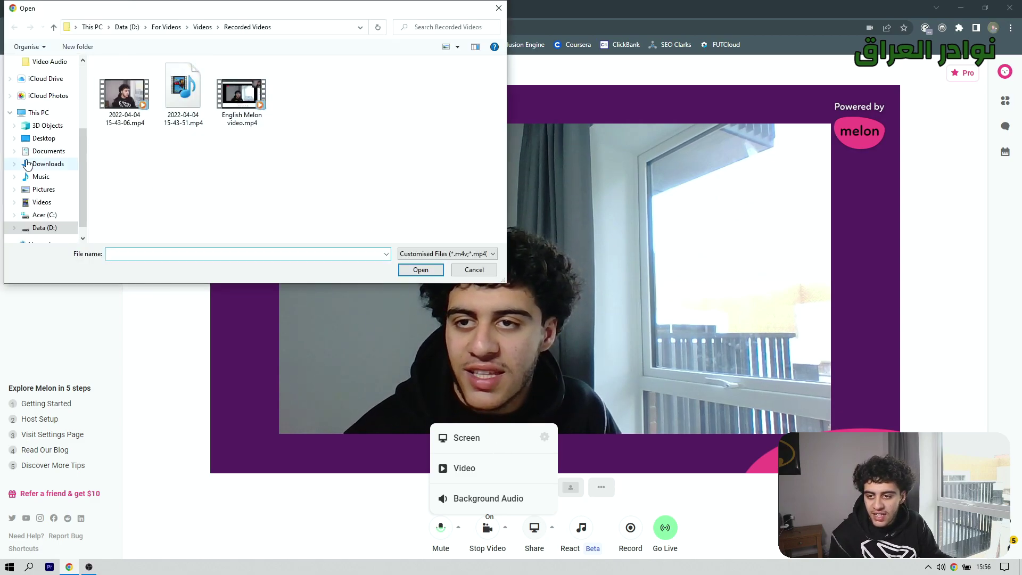
pyautogui.scroll(-1, 29, 171)
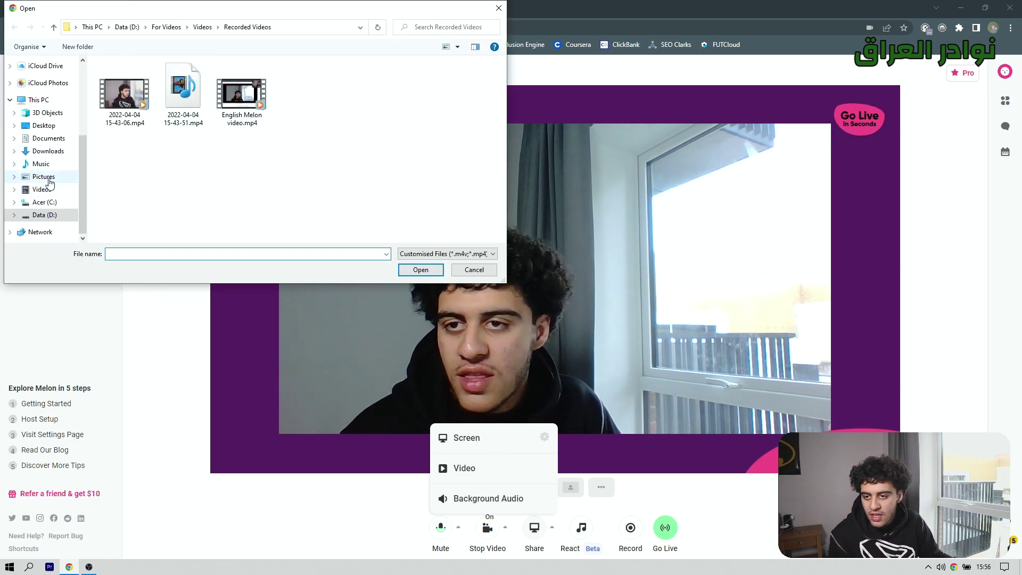
pyautogui.scroll(1, 48, 181)
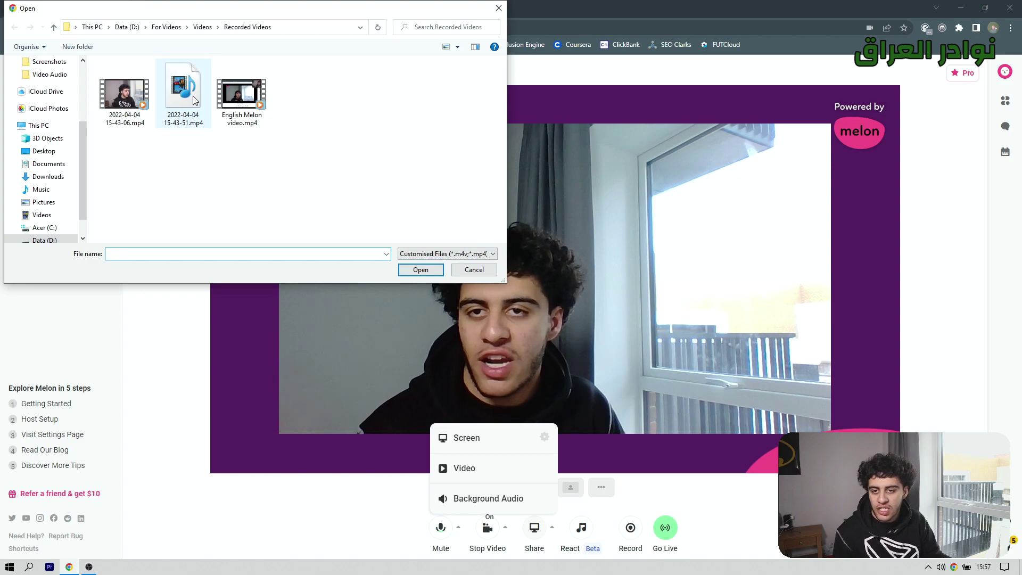
pyautogui.click(245, 115)
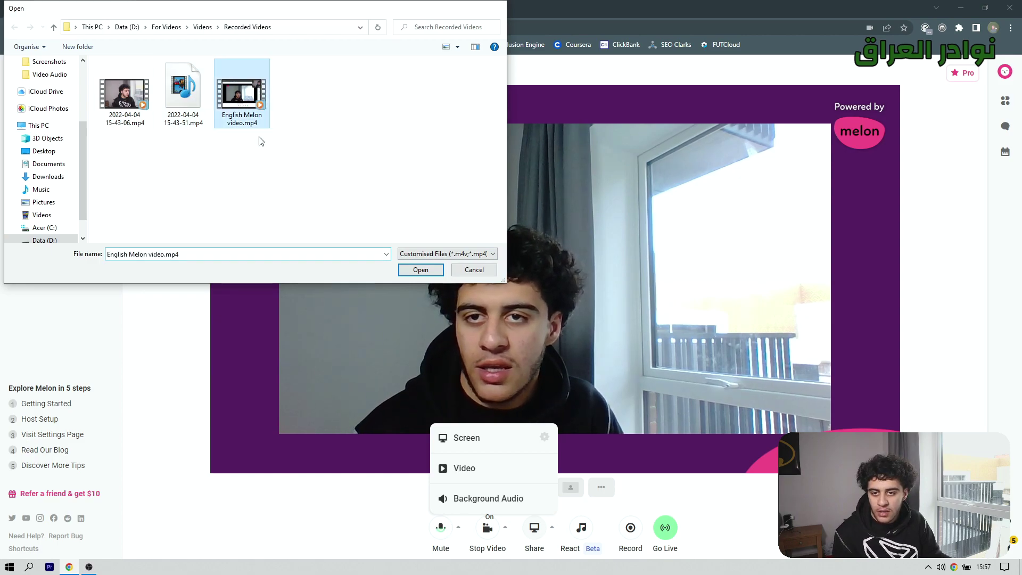
pyautogui.click(420, 269)
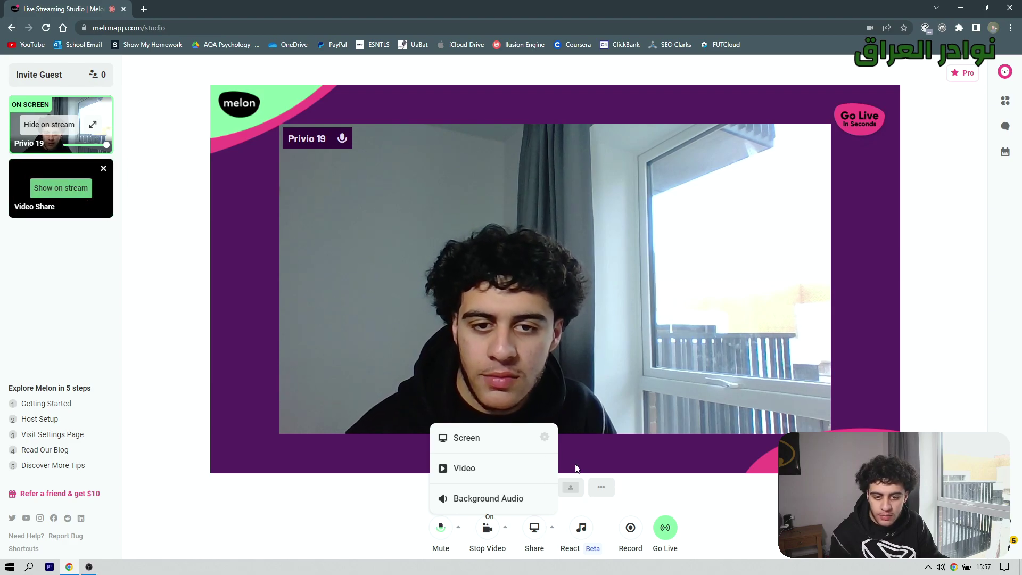
pyautogui.click(50, 197)
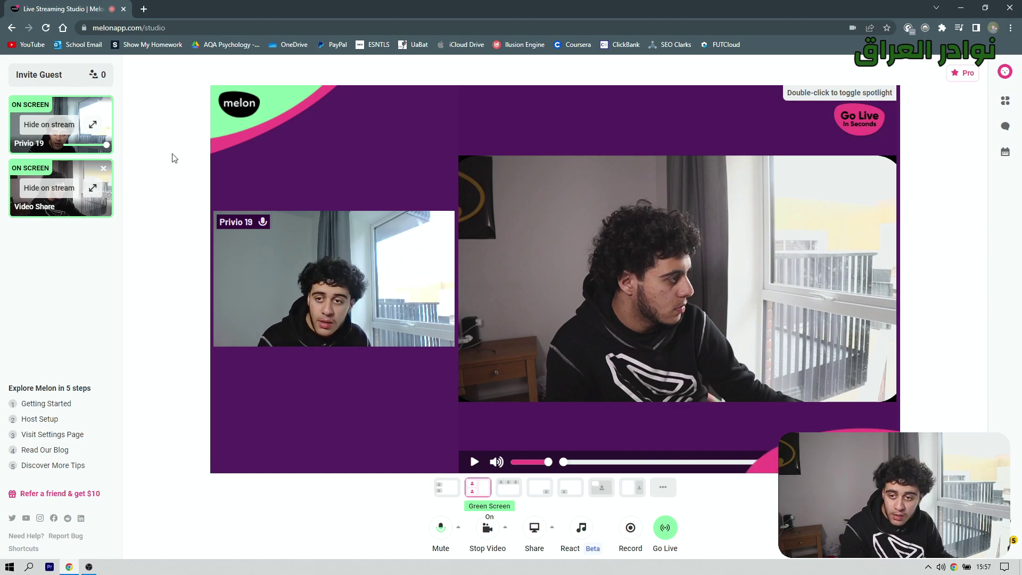
# Step: Remove the shared video from the studio
pyautogui.click(103, 169)
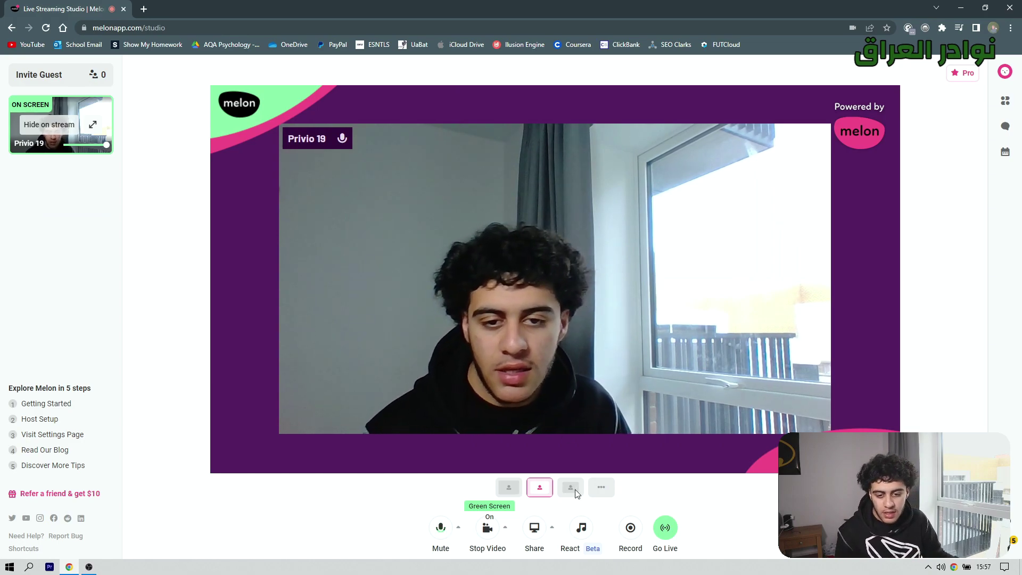
# Step: Look over the screen share settings, the share source types and the available sound reactions
pyautogui.click(553, 528)
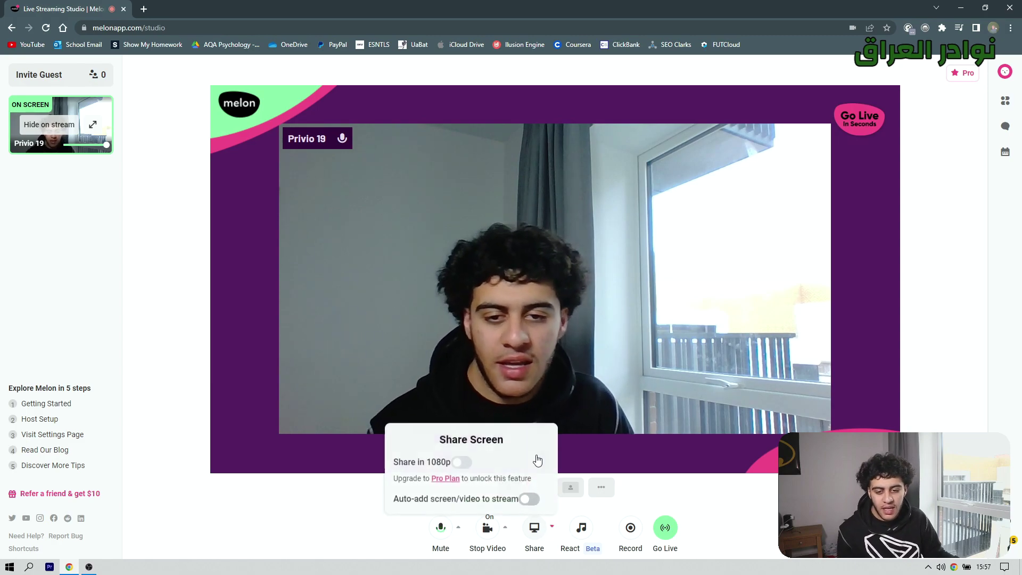
pyautogui.click(534, 528)
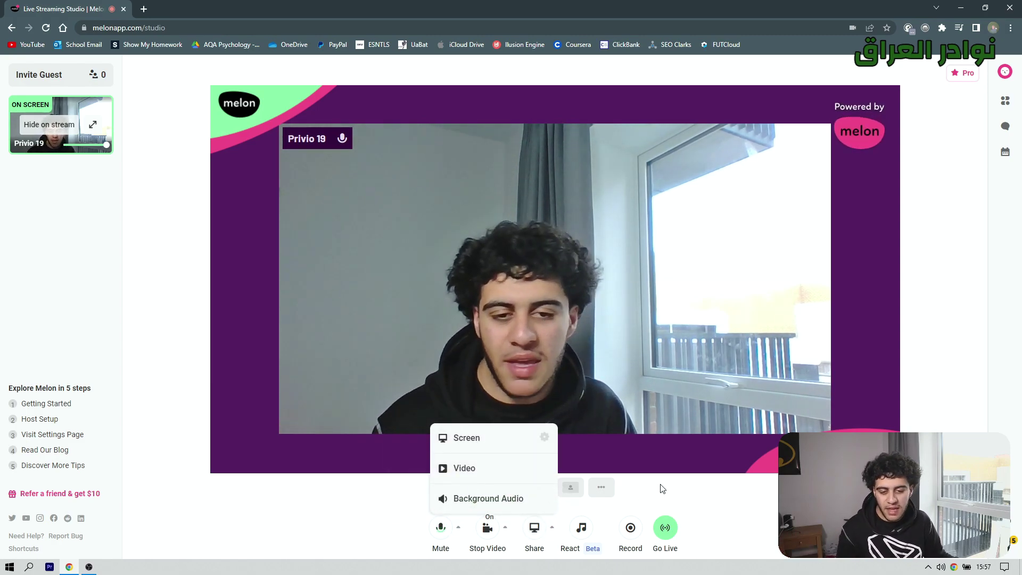
pyautogui.click(686, 494)
pyautogui.click(550, 528)
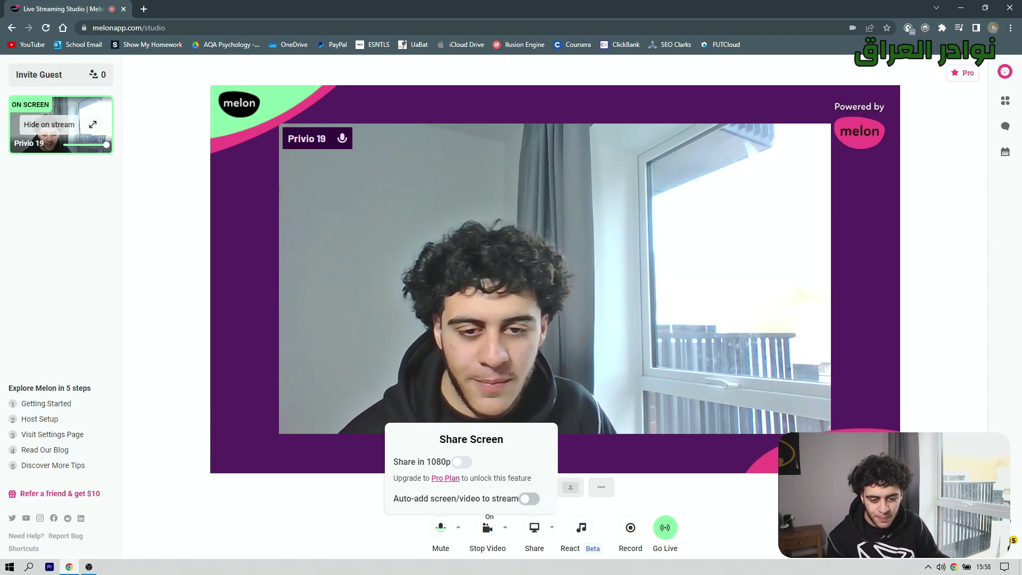
pyautogui.click(584, 539)
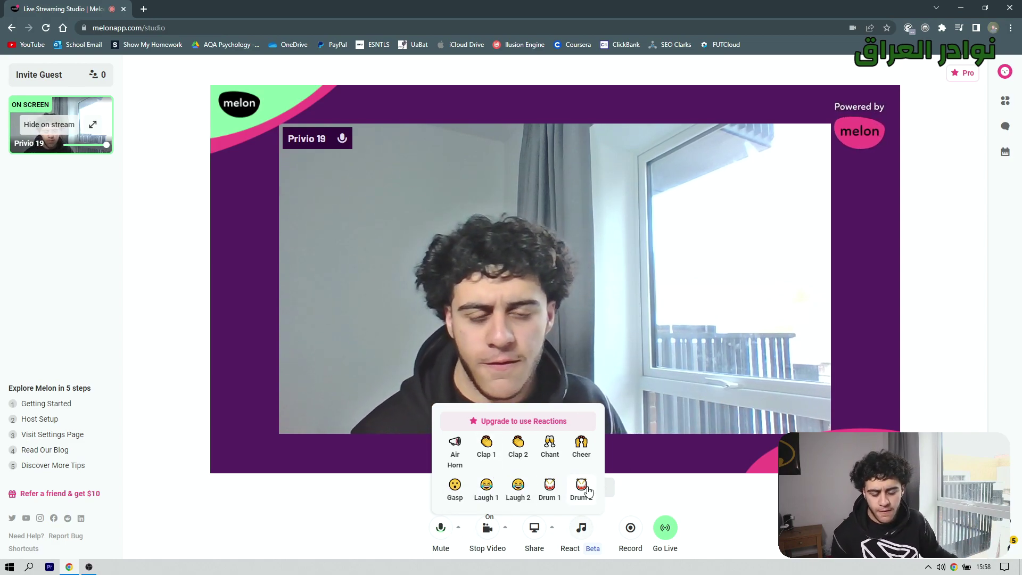
# Step: Dismiss the reactions list and compare the full-screen camera layout with the framed layout, finishing on the framed one
pyautogui.click(700, 494)
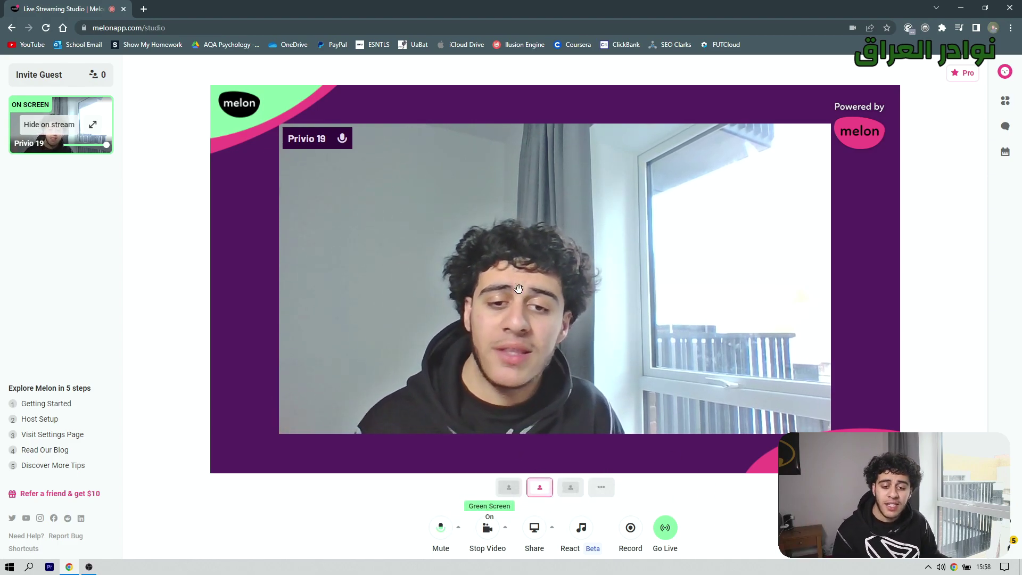
pyautogui.click(510, 485)
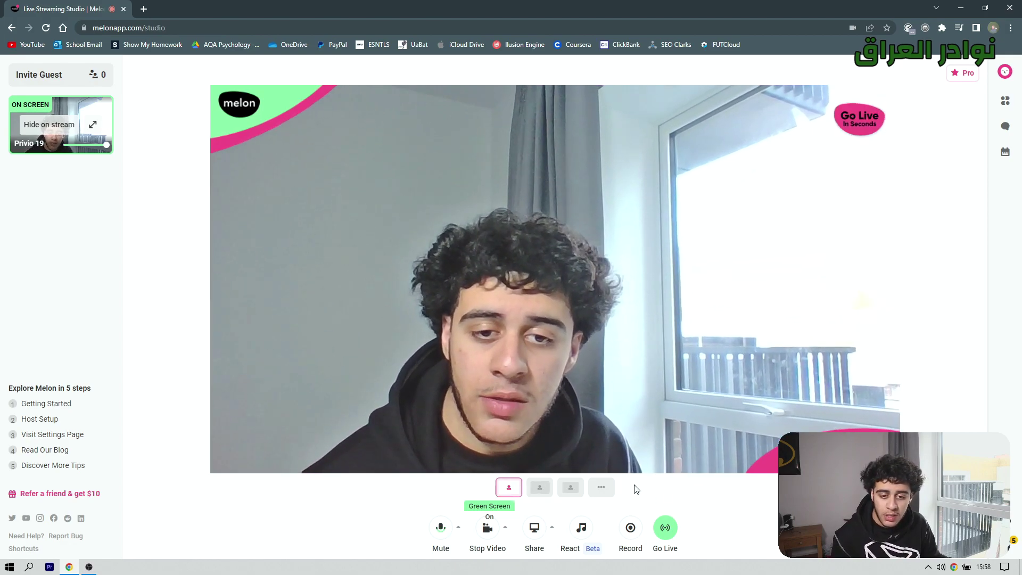
pyautogui.click(571, 488)
pyautogui.click(540, 487)
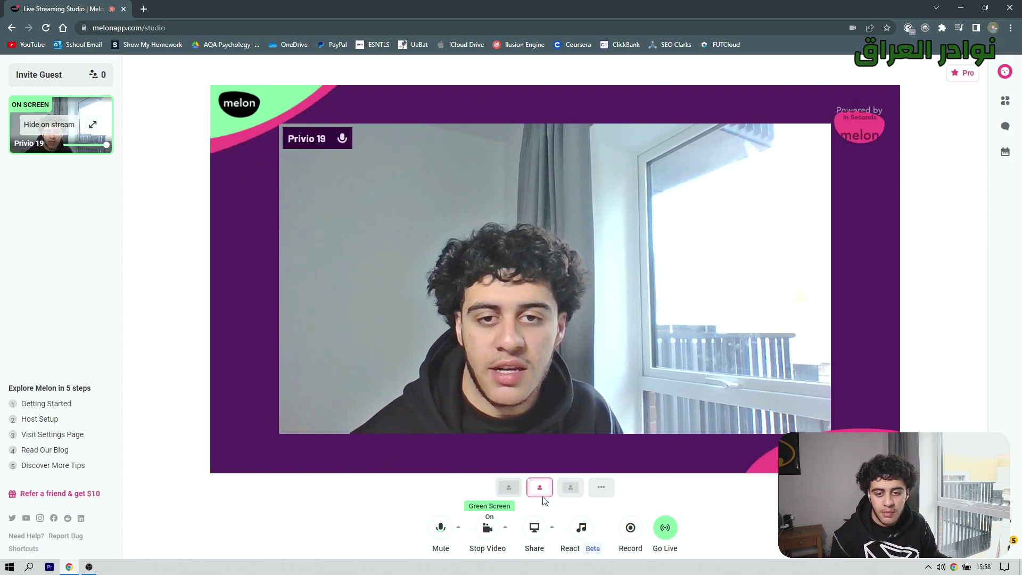
pyautogui.click(509, 487)
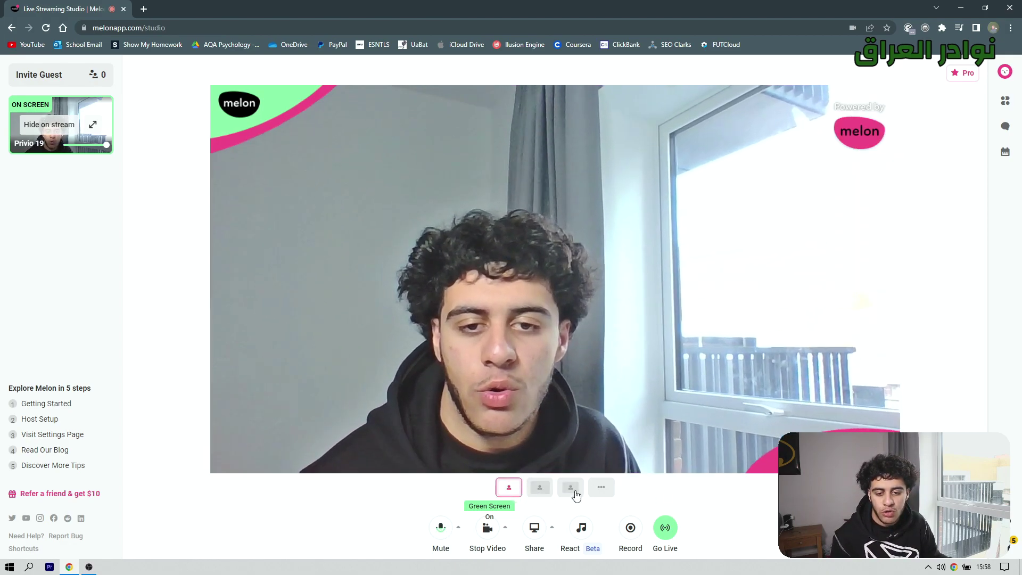
pyautogui.click(540, 487)
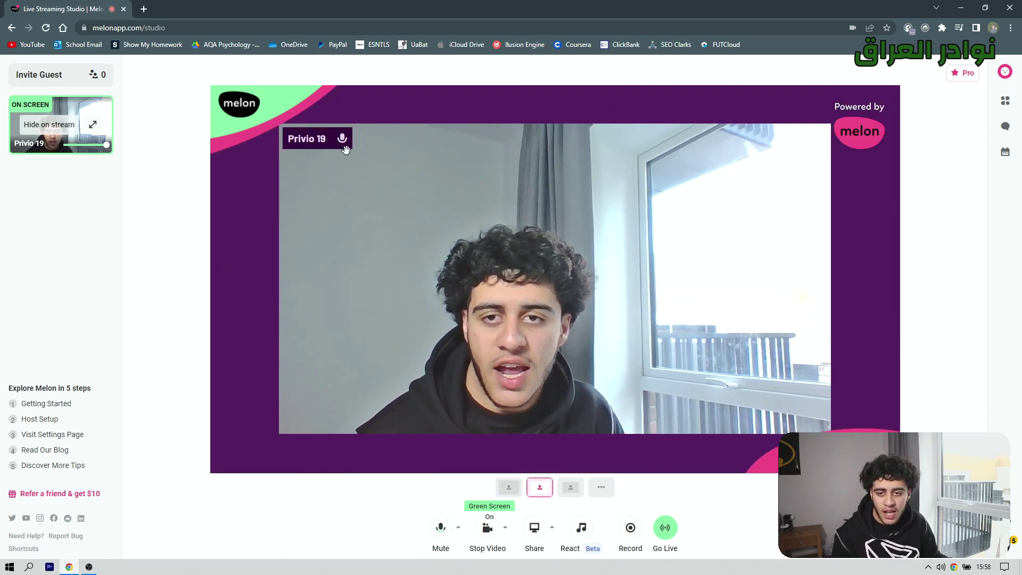
pyautogui.click(511, 487)
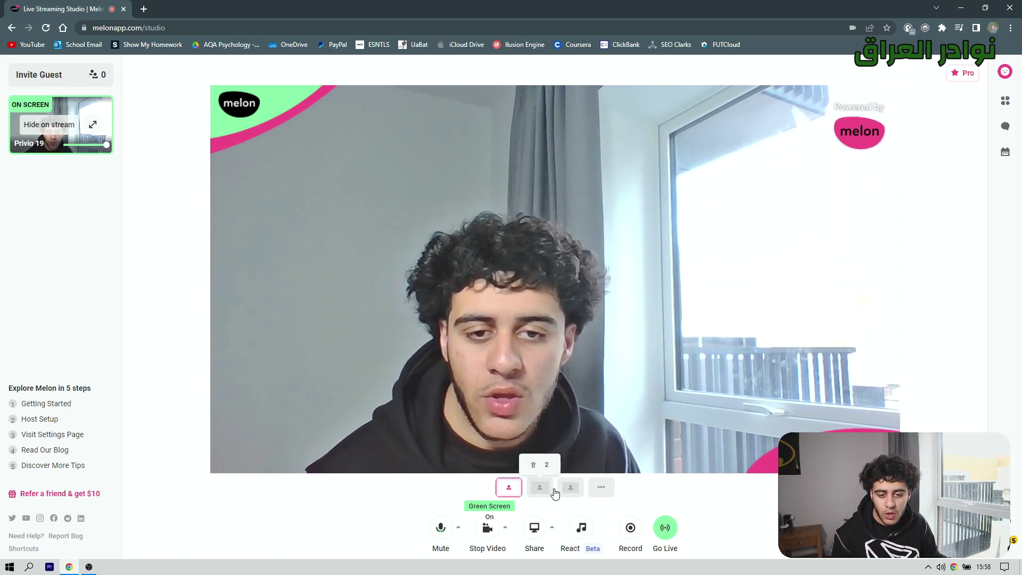
pyautogui.click(549, 488)
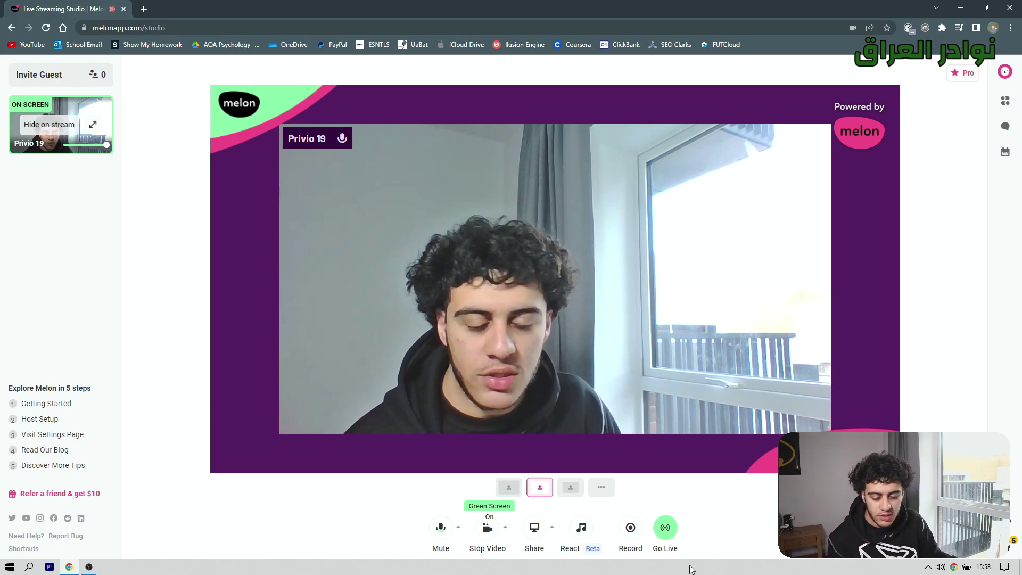
# Step: Check the recording option and review the Standard and Pro plan features and prices, closing the plan comparison when done
pyautogui.click(631, 529)
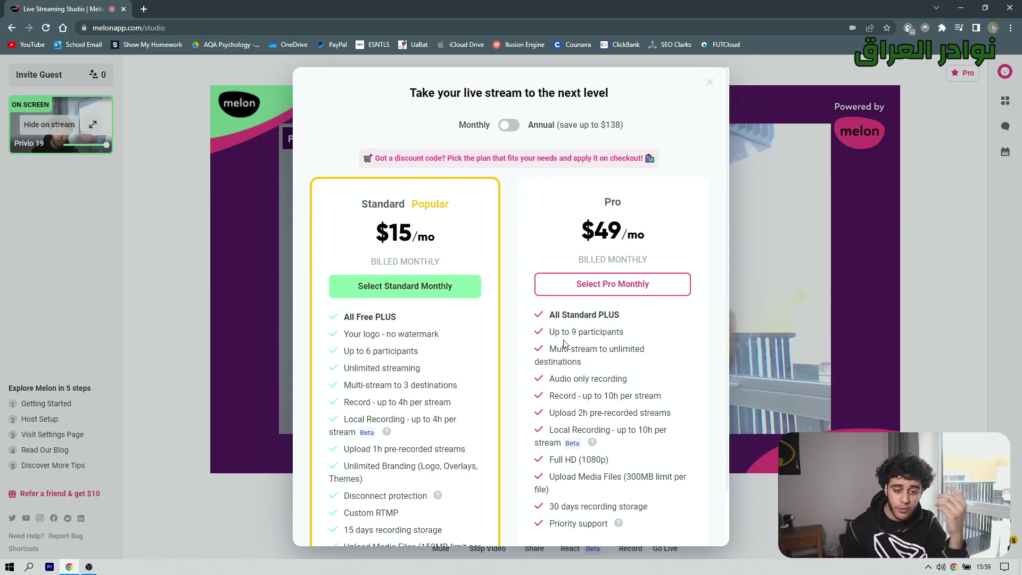
pyautogui.scroll(-1, 495, 339)
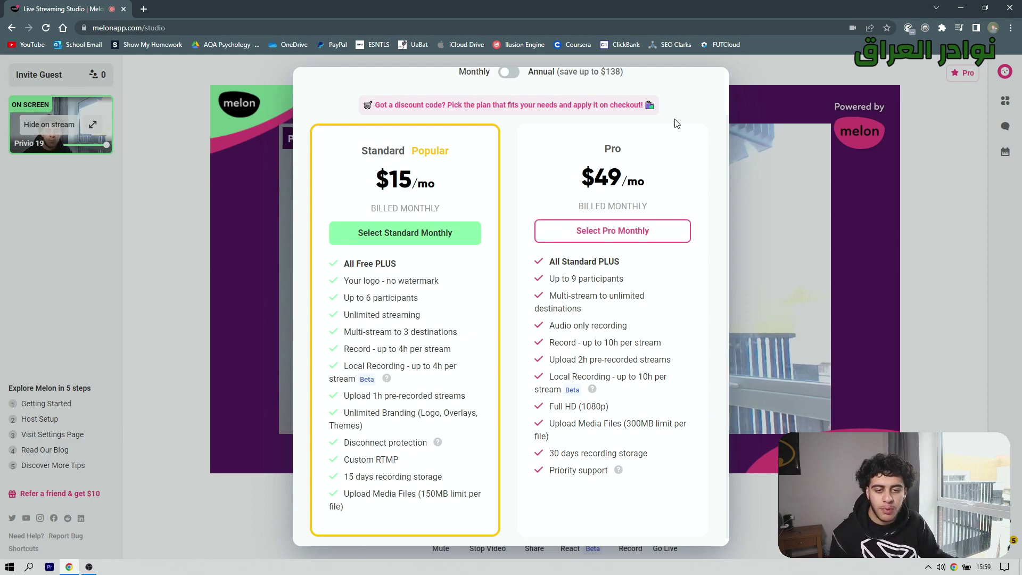
pyautogui.scroll(1, 668, 144)
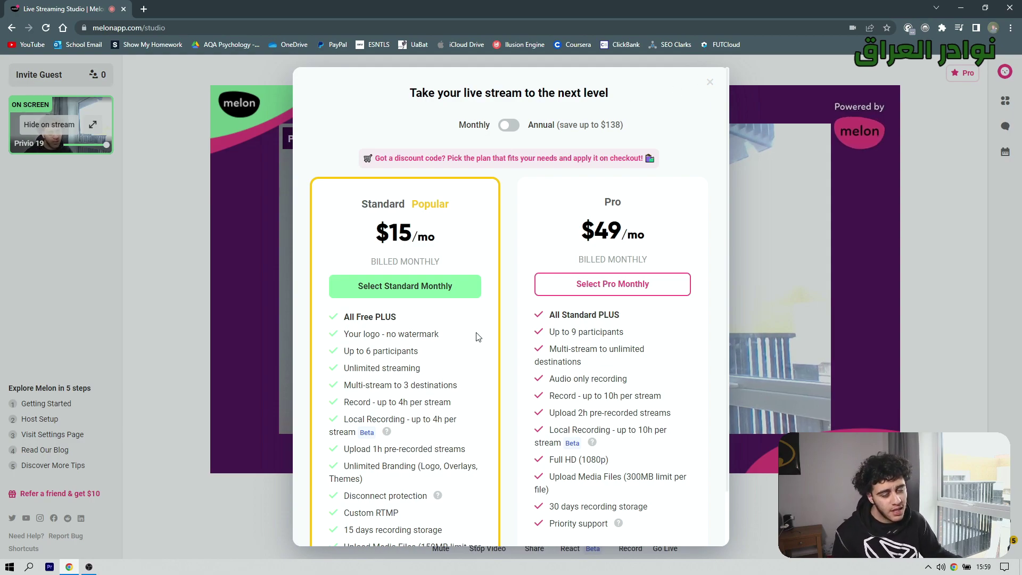
pyautogui.click(710, 84)
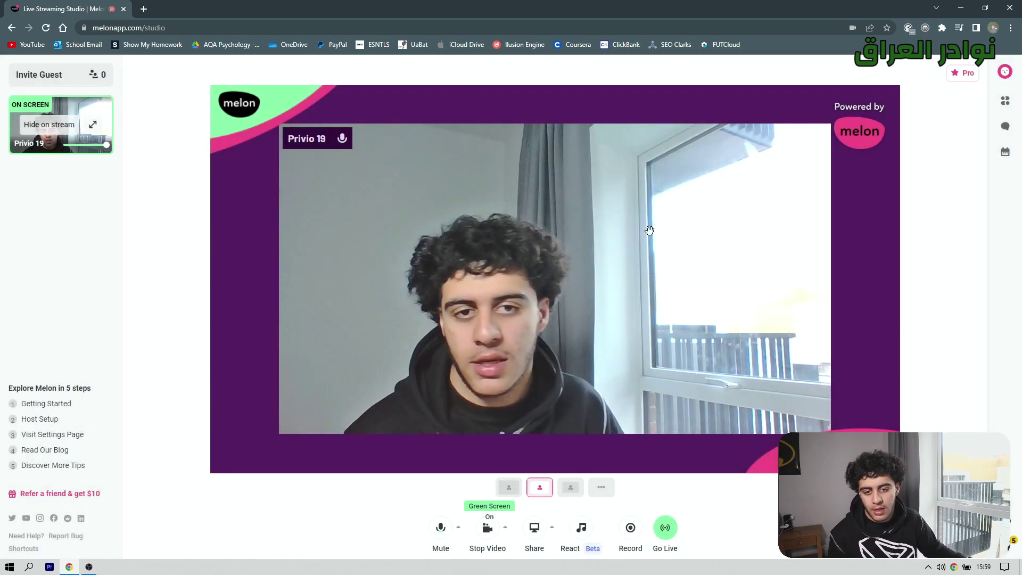
# Step: Add the YouTube channel Privio as a new stream destination, allowing Melon access through the Google account
pyautogui.click(666, 528)
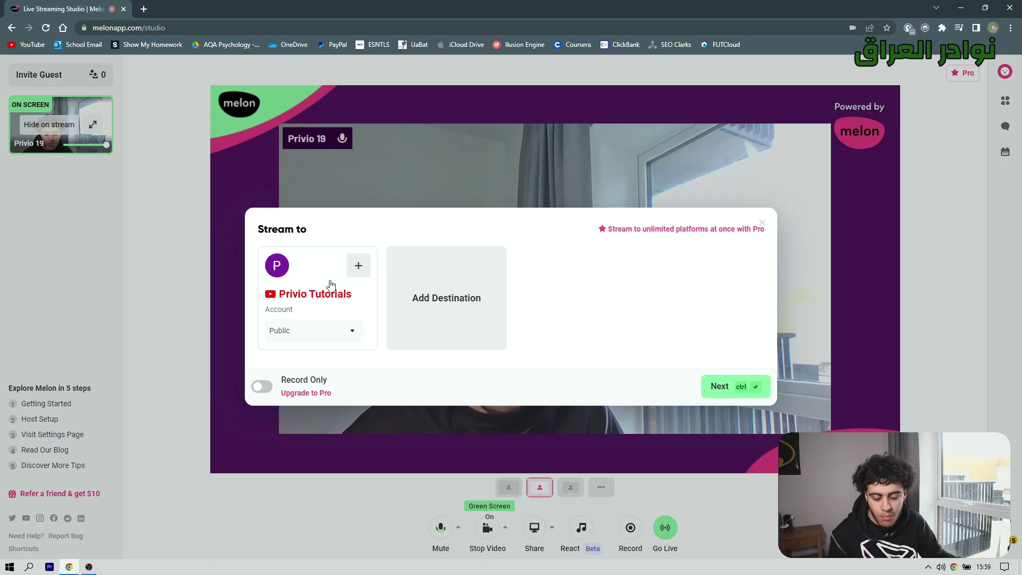
pyautogui.click(403, 304)
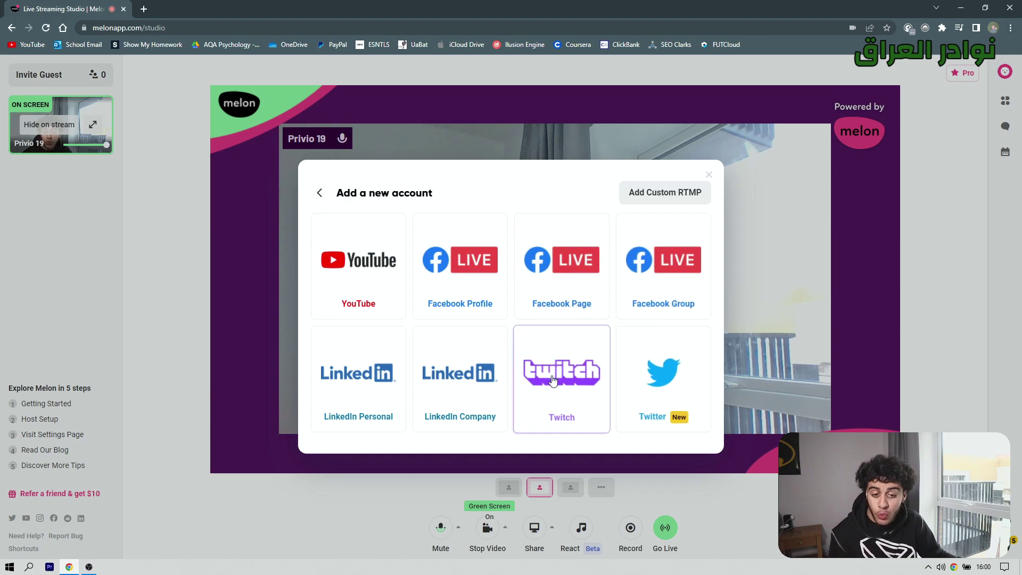
pyautogui.click(338, 256)
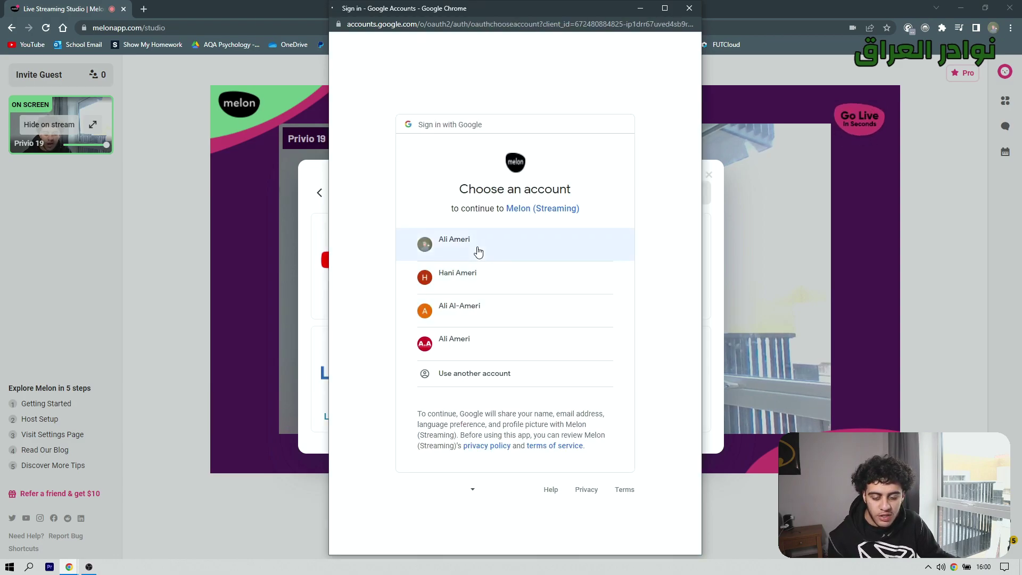
pyautogui.click(479, 251)
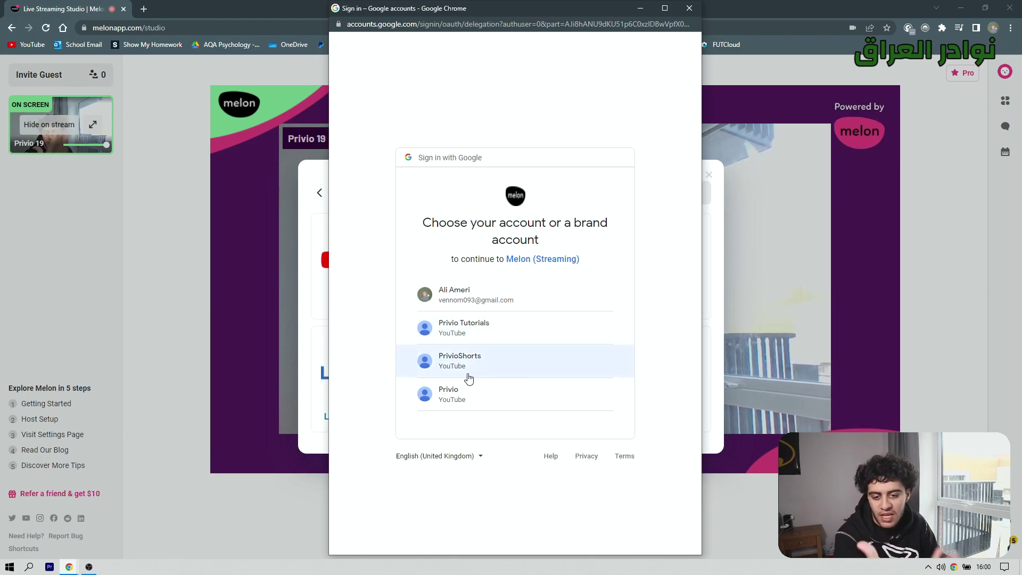
pyautogui.click(445, 401)
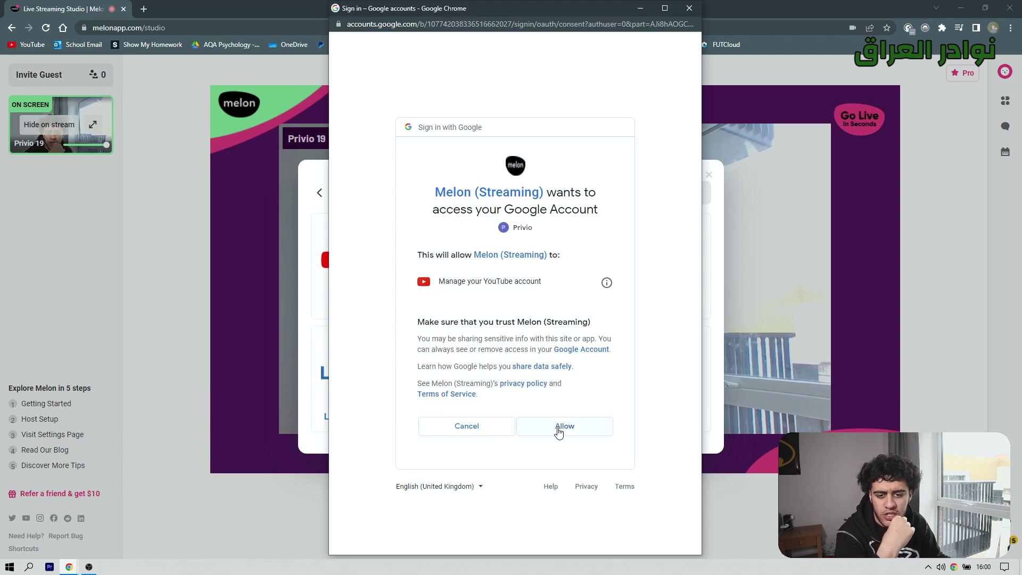
pyautogui.click(558, 431)
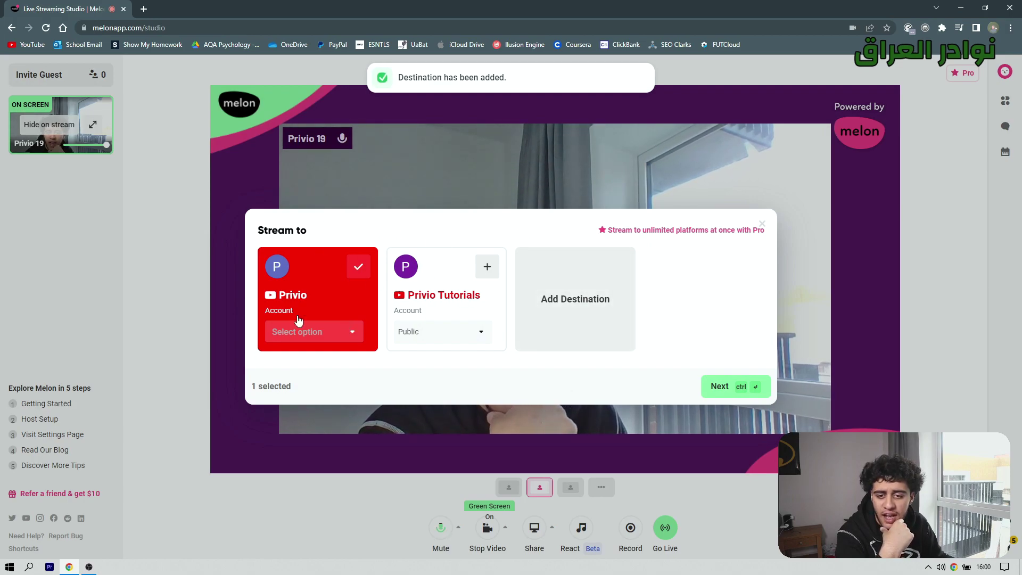
# Step: Try adding Privio Tutorials as a second simultaneous destination, and switch the selection between the two channels, ending on Privio
pyautogui.click(493, 274)
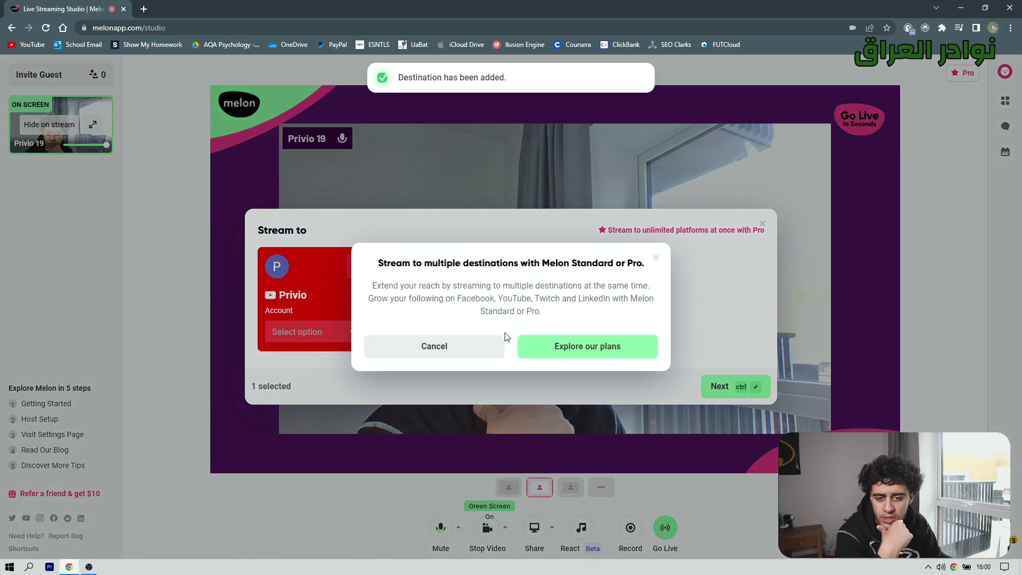
pyautogui.click(654, 258)
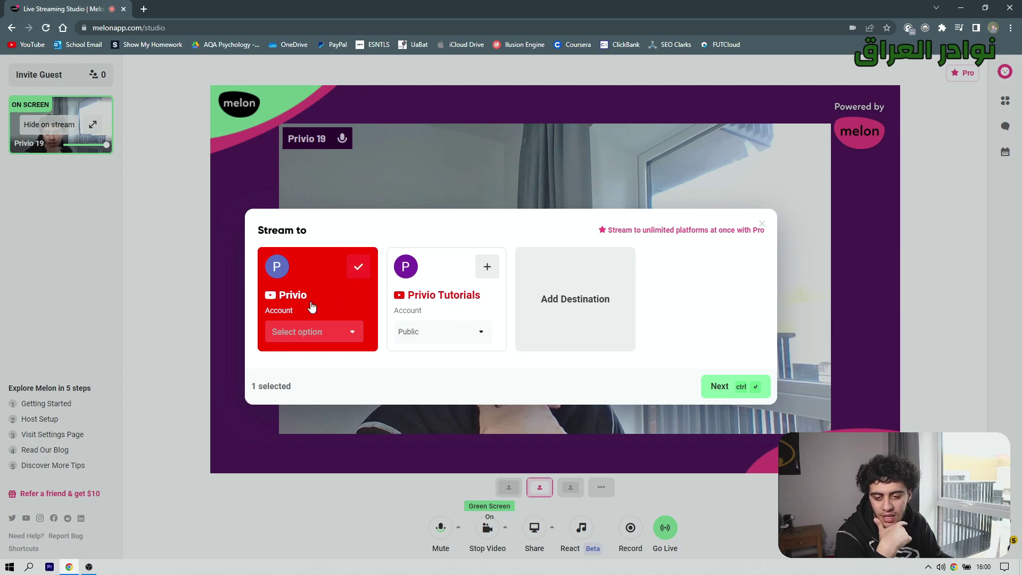
pyautogui.click(367, 289)
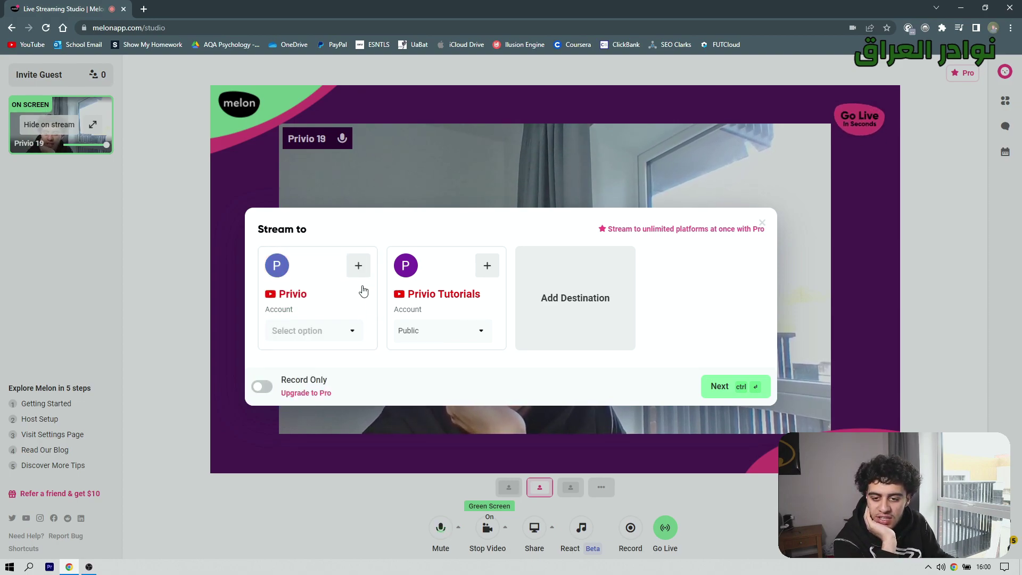
pyautogui.click(477, 263)
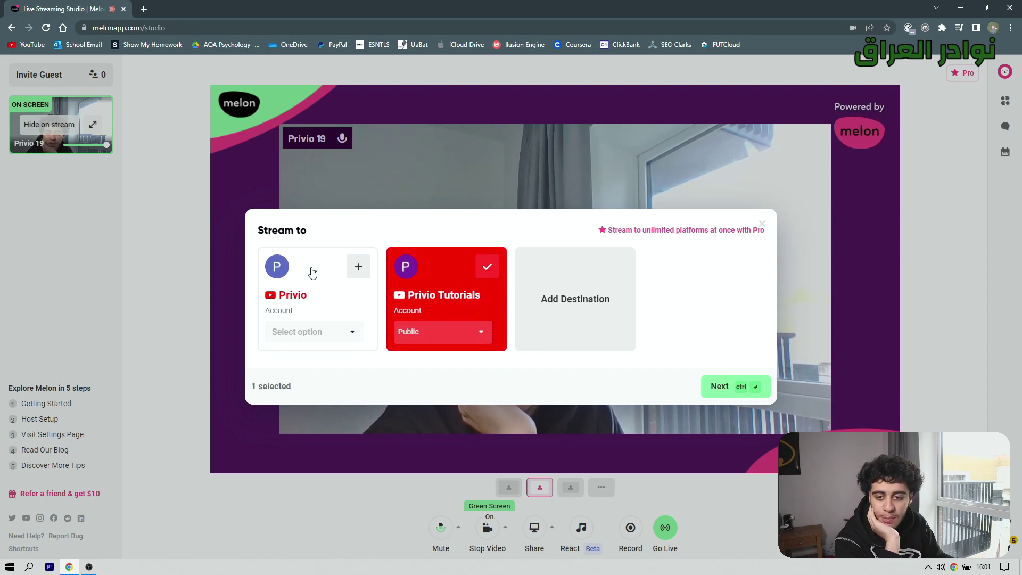
pyautogui.click(485, 268)
pyautogui.click(357, 265)
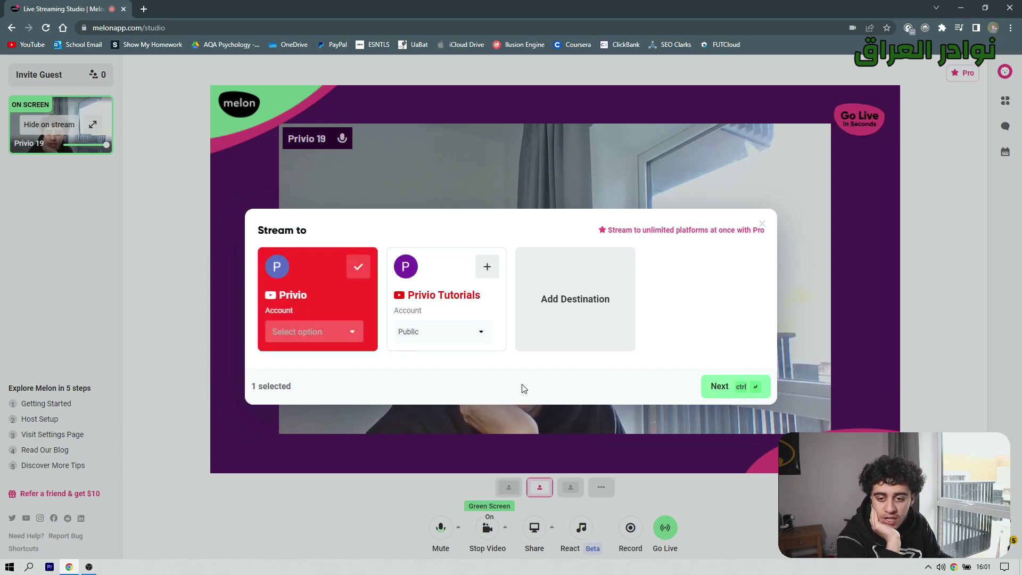
# Step: Set the Privio channel's stream visibility to Public and continue to the stream details
pyautogui.click(349, 341)
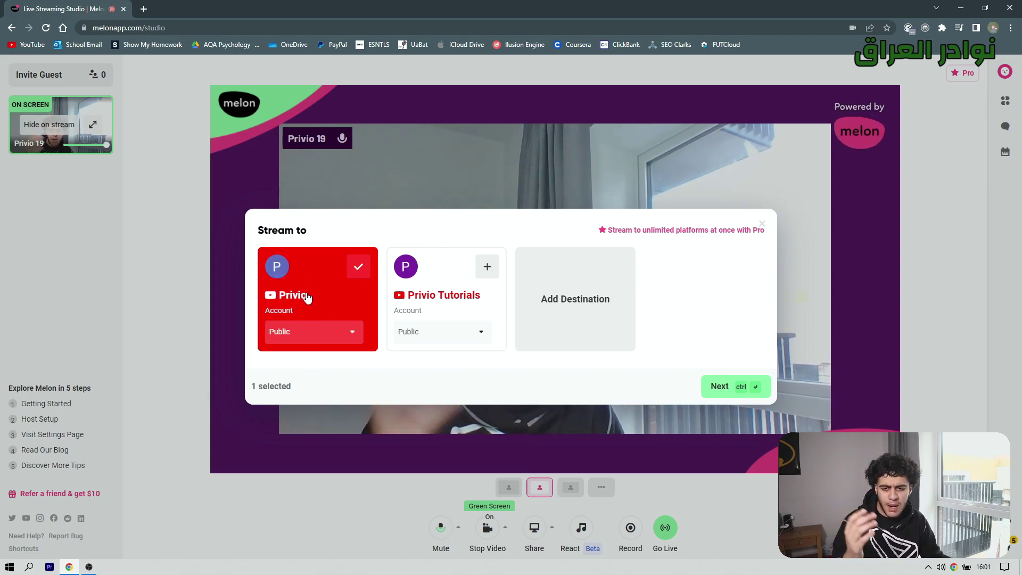
pyautogui.click(751, 395)
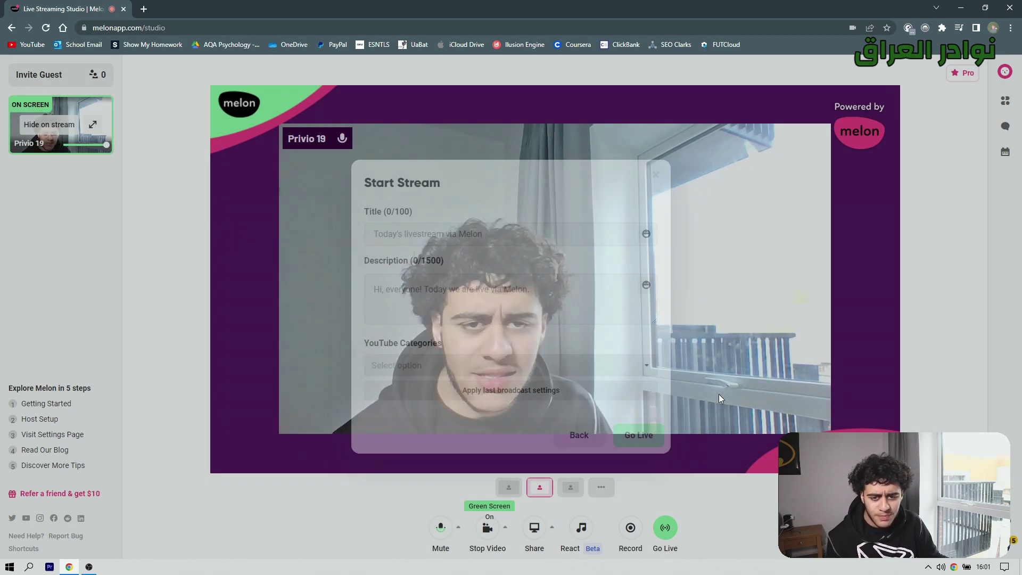
# Step: Title the stream "Hello everyone" and enter the description "todays were playing fifa"
pyautogui.click(551, 238)
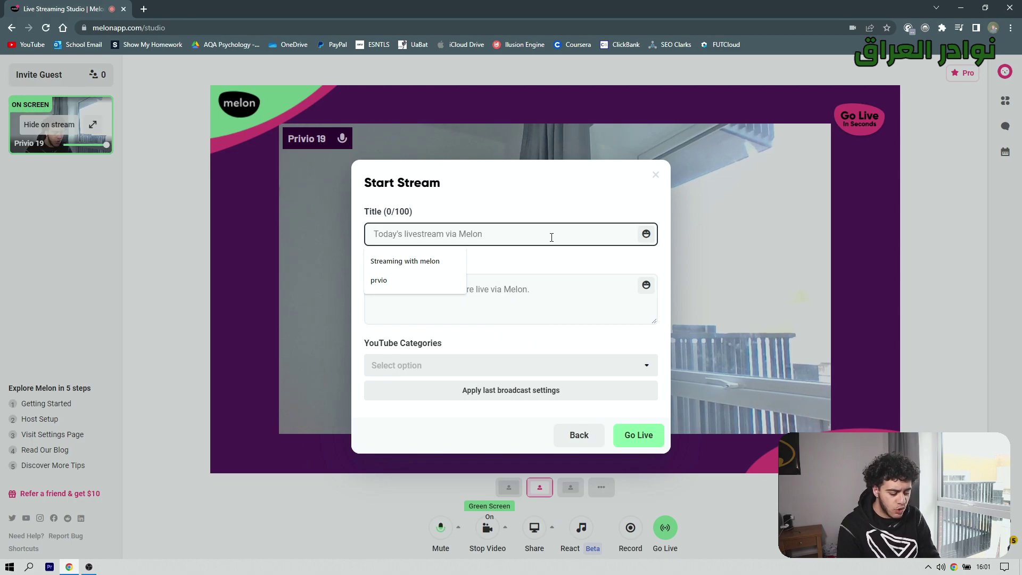
pyautogui.write('Hello ever')
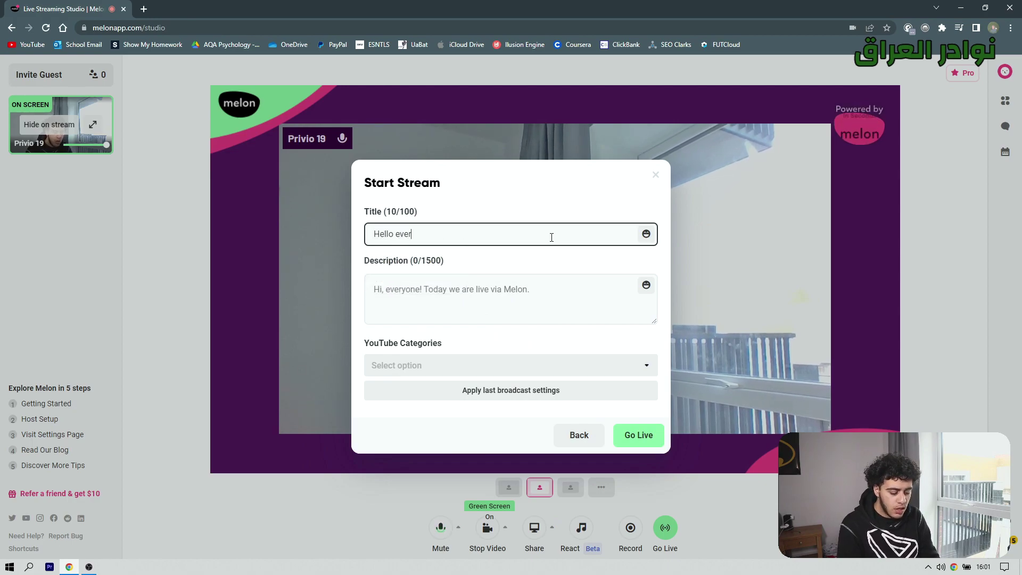
pyautogui.write('yone')
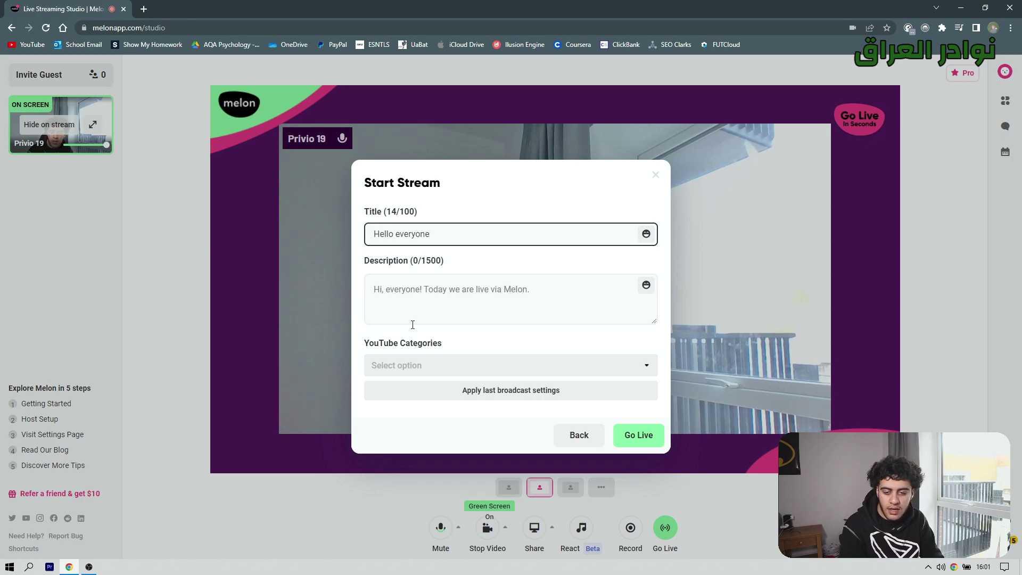
pyautogui.click(495, 293)
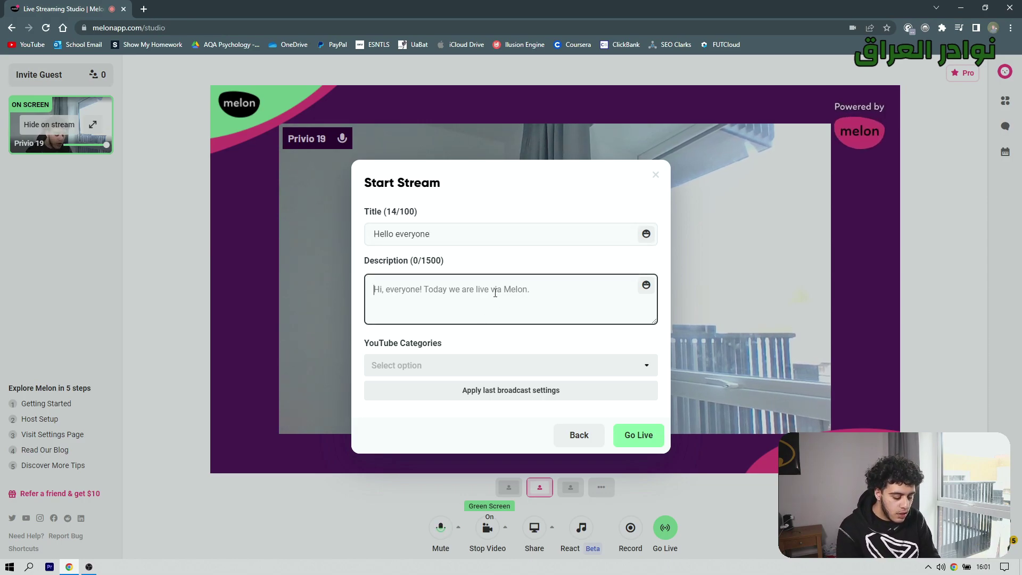
pyautogui.write('todays were')
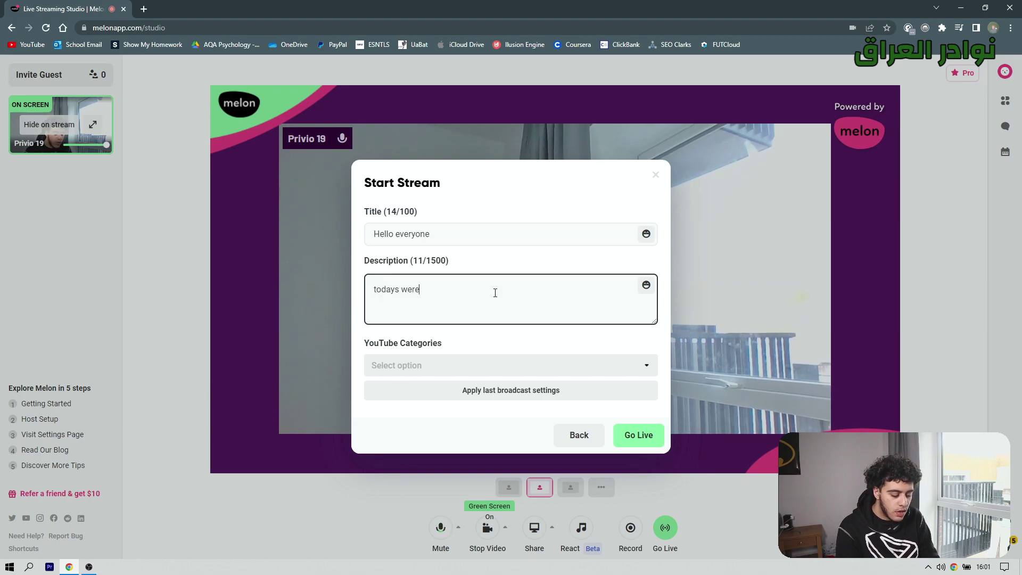
pyautogui.write(' playing ')
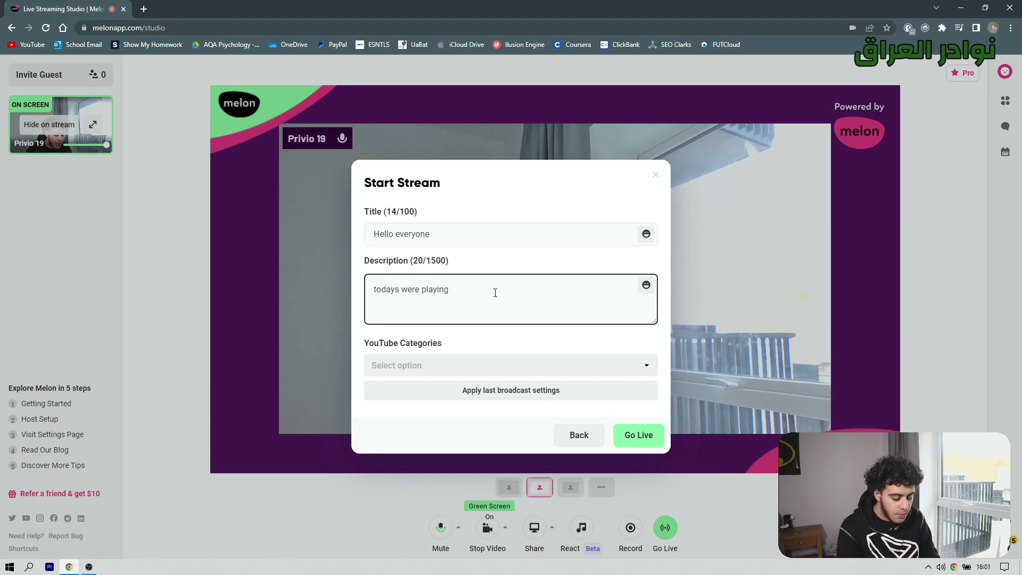
pyautogui.write('fifa')
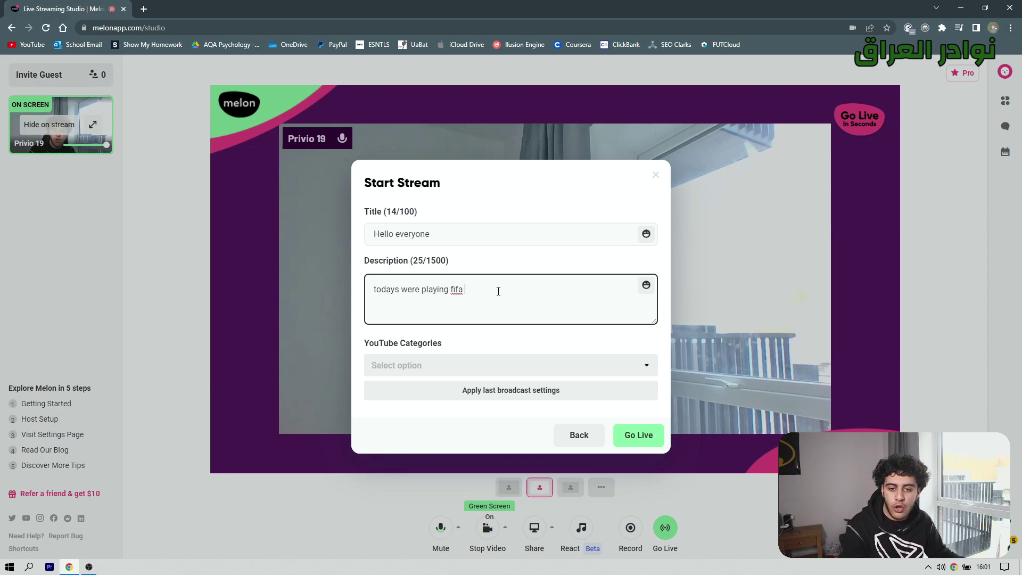
# Step: Set the YouTube category to Entertainment and close the stream setup without going live
pyautogui.click(456, 372)
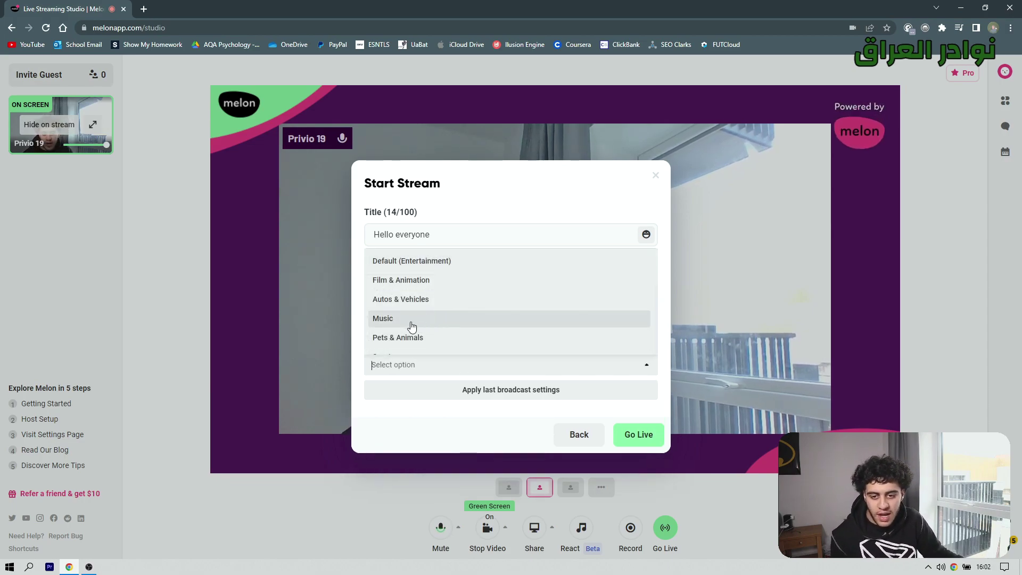
pyautogui.scroll(-3, 452, 312)
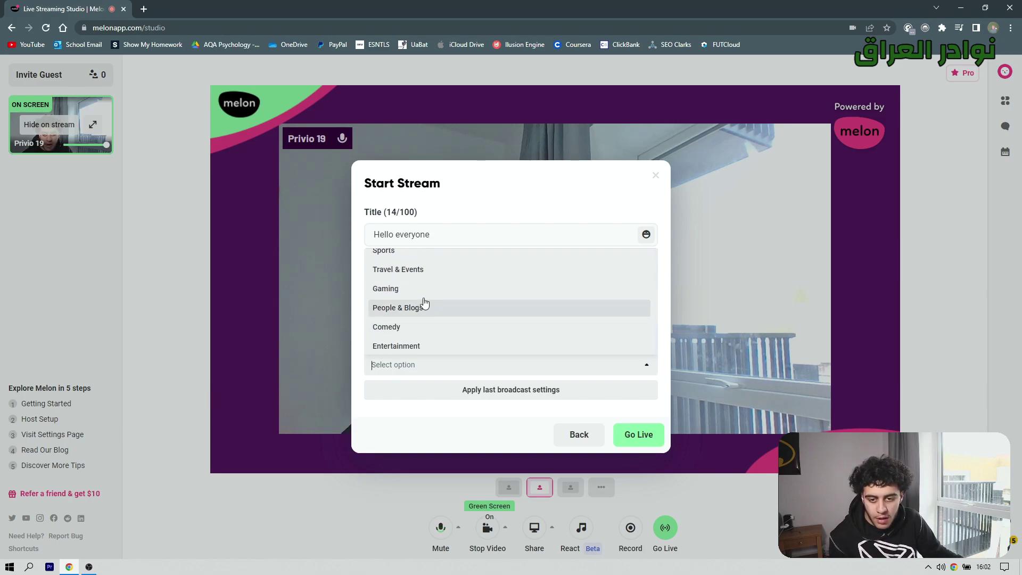
pyautogui.click(388, 346)
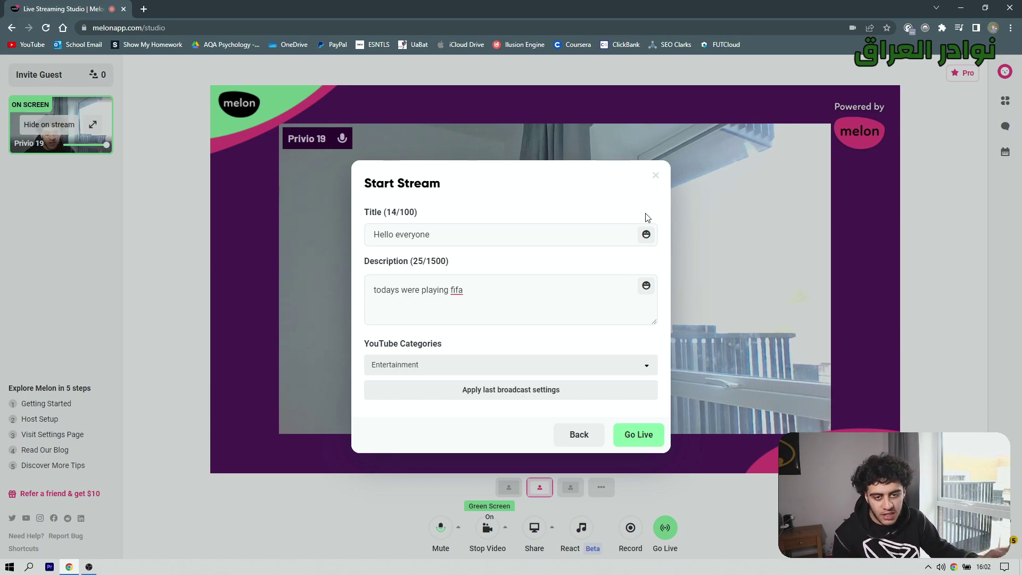
pyautogui.click(655, 175)
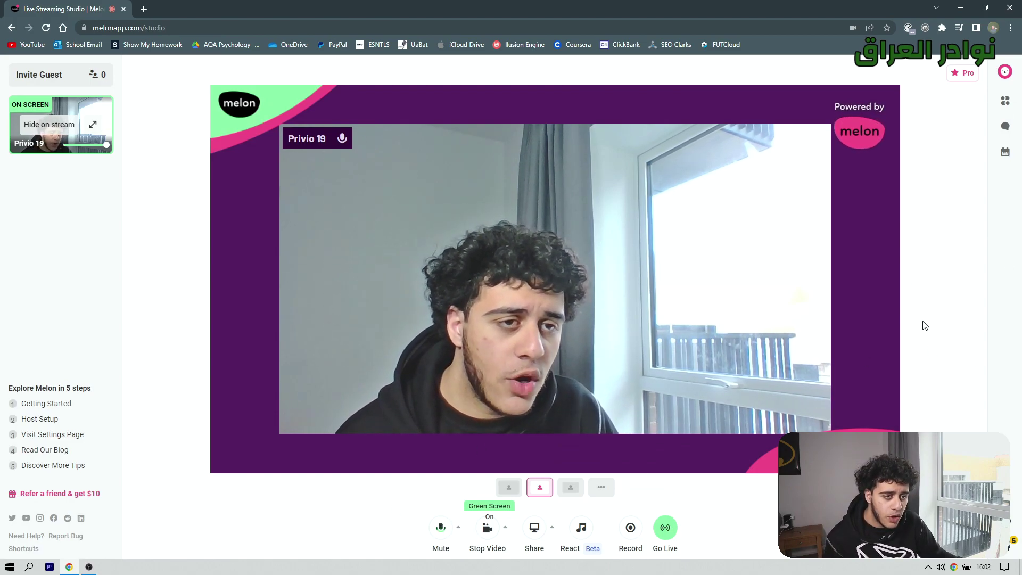
# Step: Open the studio's design themes and preview the light cyan theme with pink and mint accents
pyautogui.click(1003, 102)
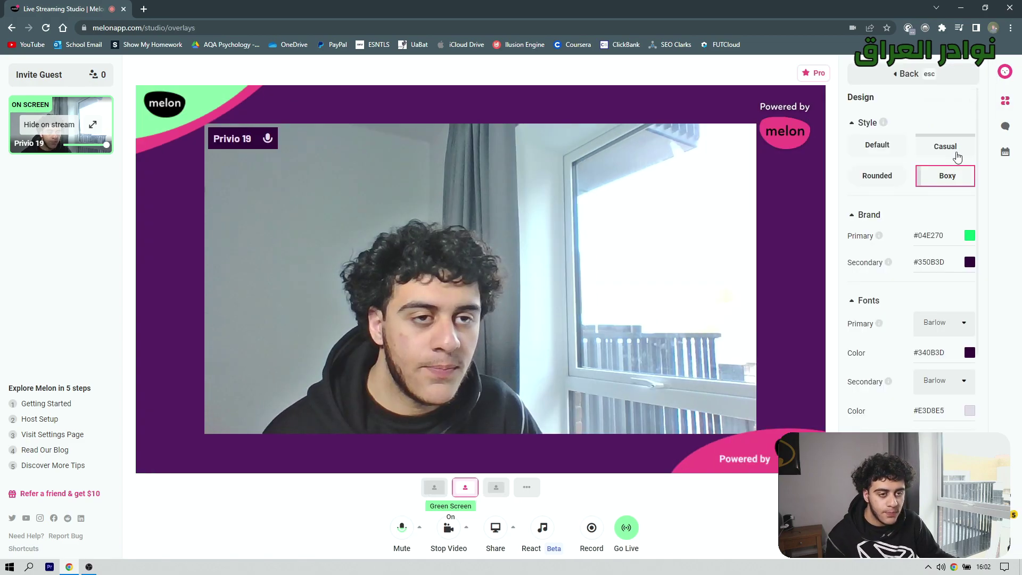
pyautogui.click(923, 80)
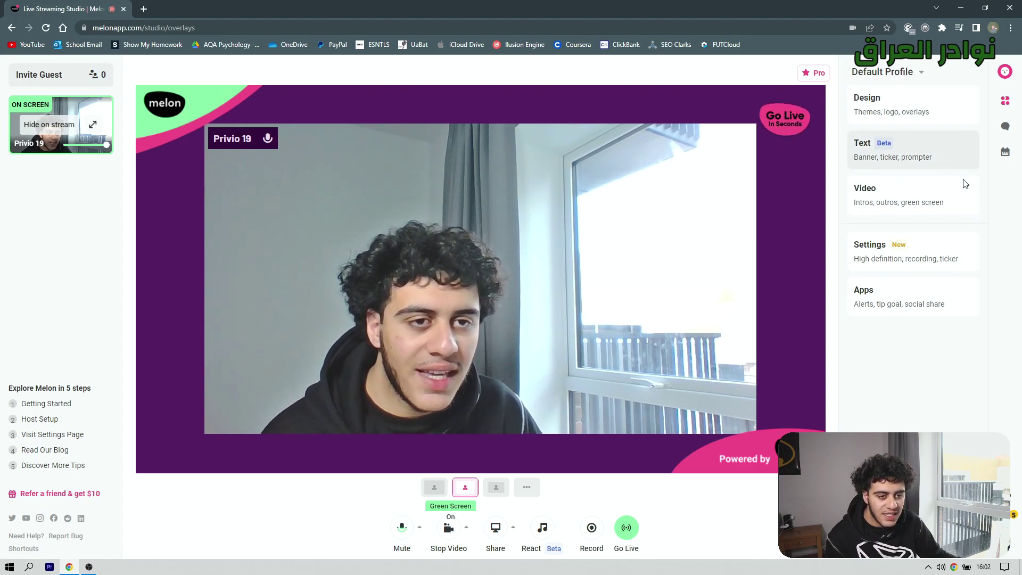
pyautogui.click(910, 117)
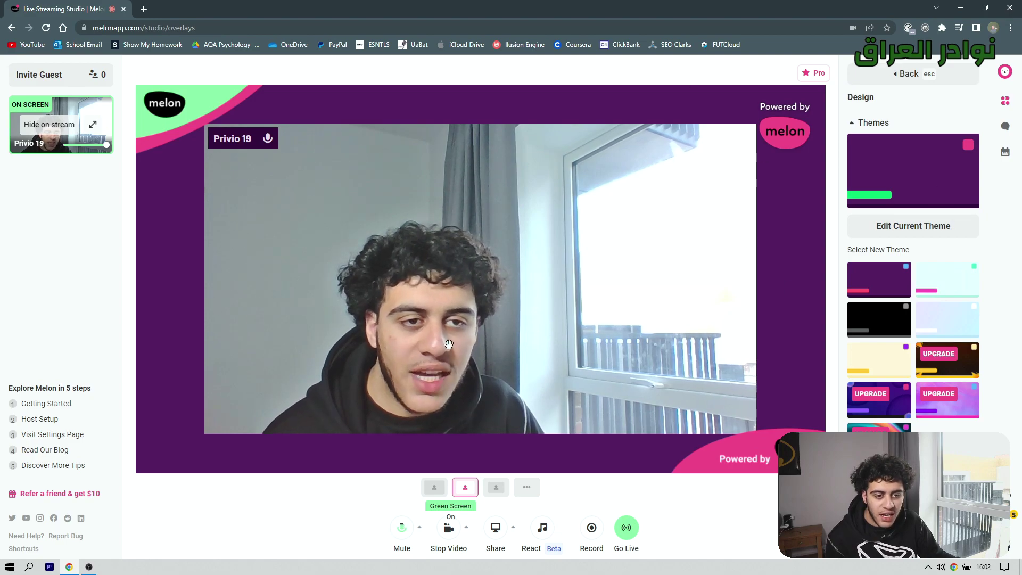
pyautogui.click(936, 281)
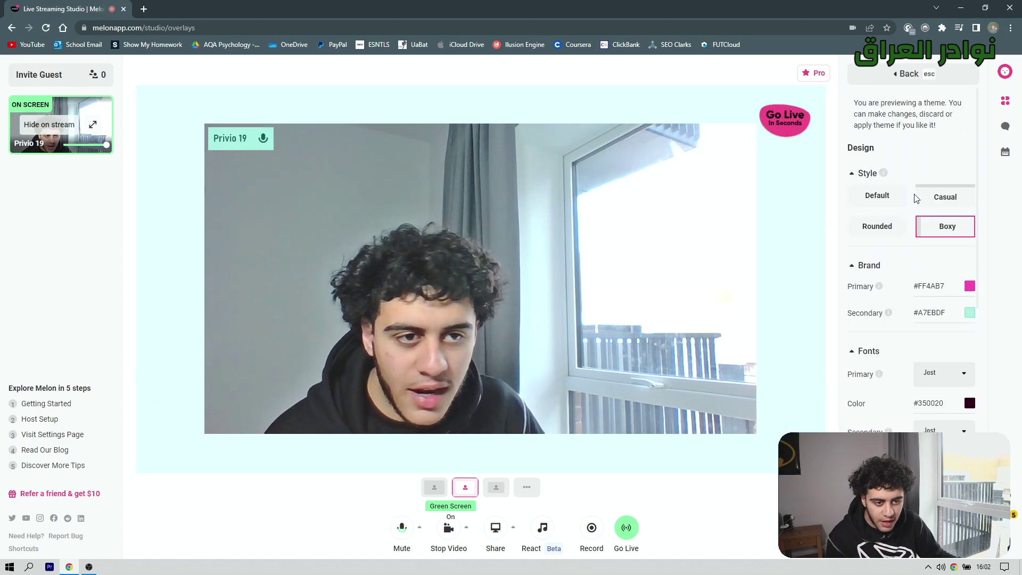
# Step: Change the previewed theme's secondary brand colour to dark red #811C1C and apply the theme to the stream
pyautogui.click(969, 314)
pyautogui.click(949, 372)
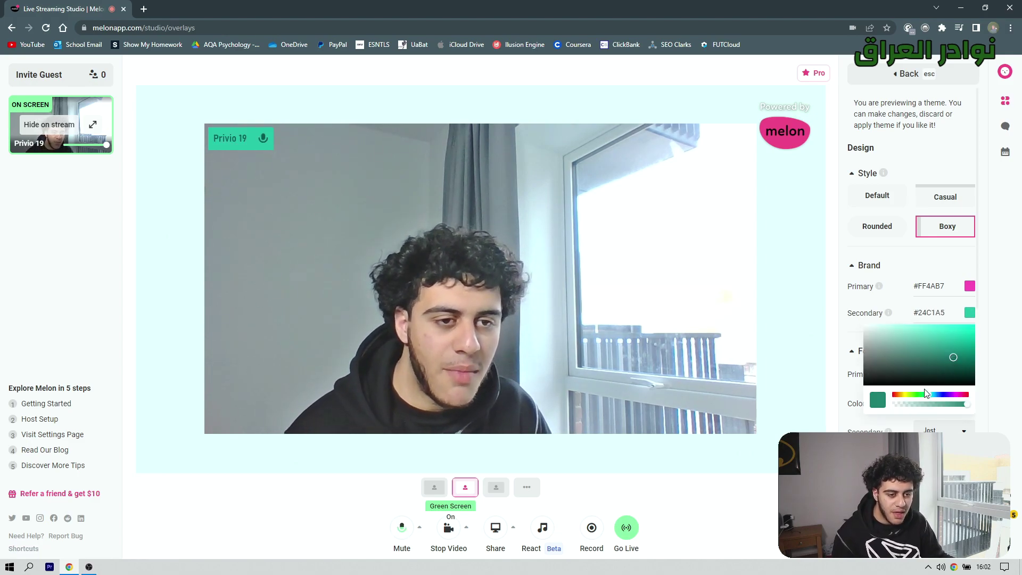
pyautogui.moveTo(928, 394); pyautogui.dragTo(966, 395)
pyautogui.click(979, 405)
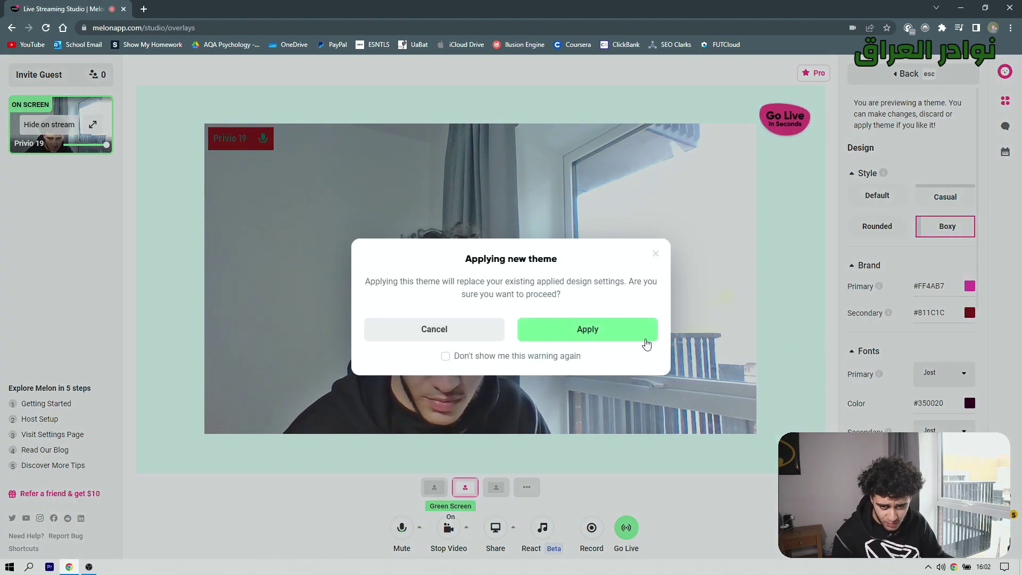
pyautogui.click(645, 336)
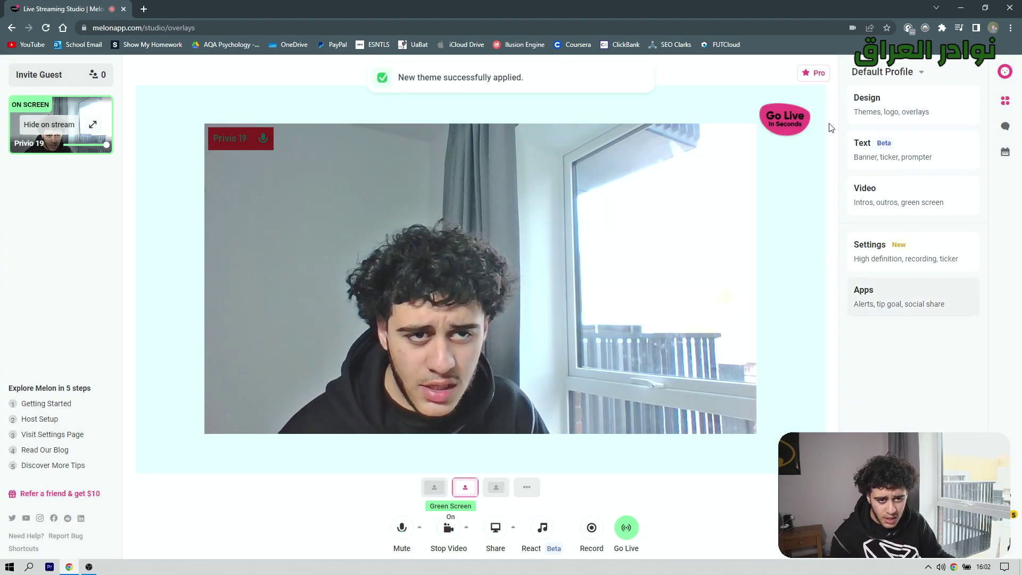
# Step: Edit the current theme and set its secondary brand colour to off-white #FAF8F8
pyautogui.click(883, 120)
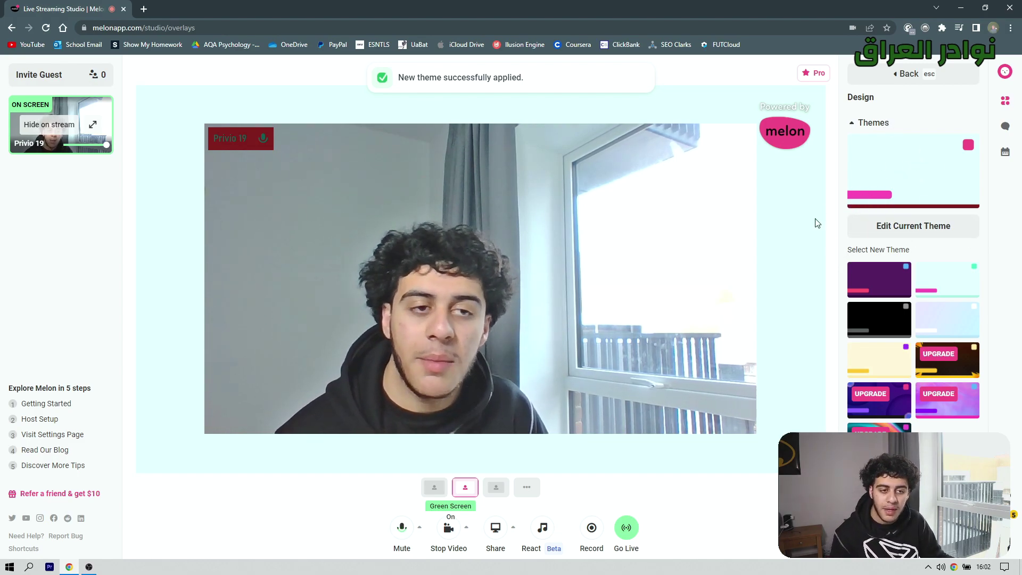
pyautogui.click(934, 232)
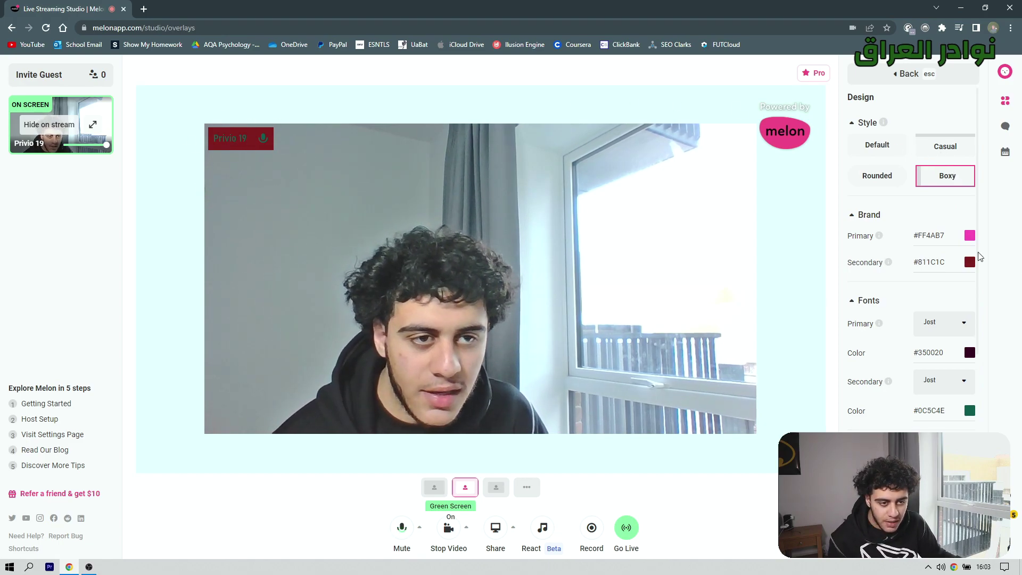
pyautogui.click(967, 266)
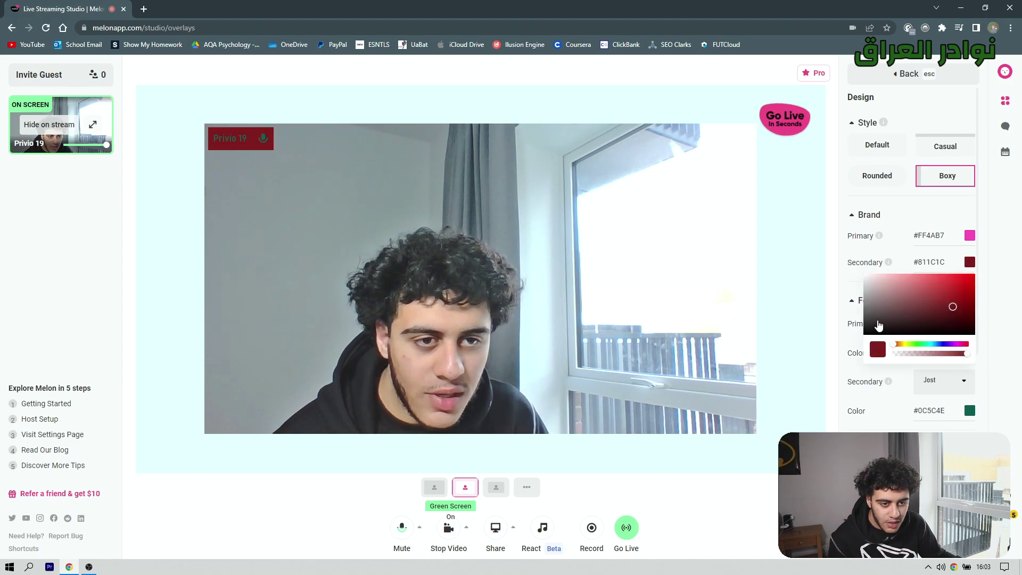
pyautogui.moveTo(878, 327); pyautogui.dragTo(865, 280)
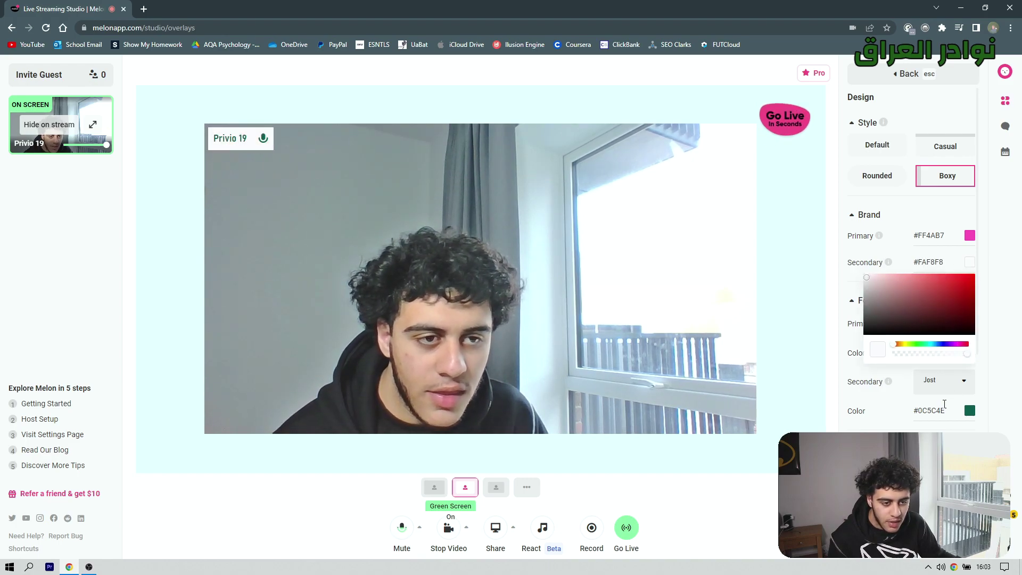
pyautogui.click(887, 417)
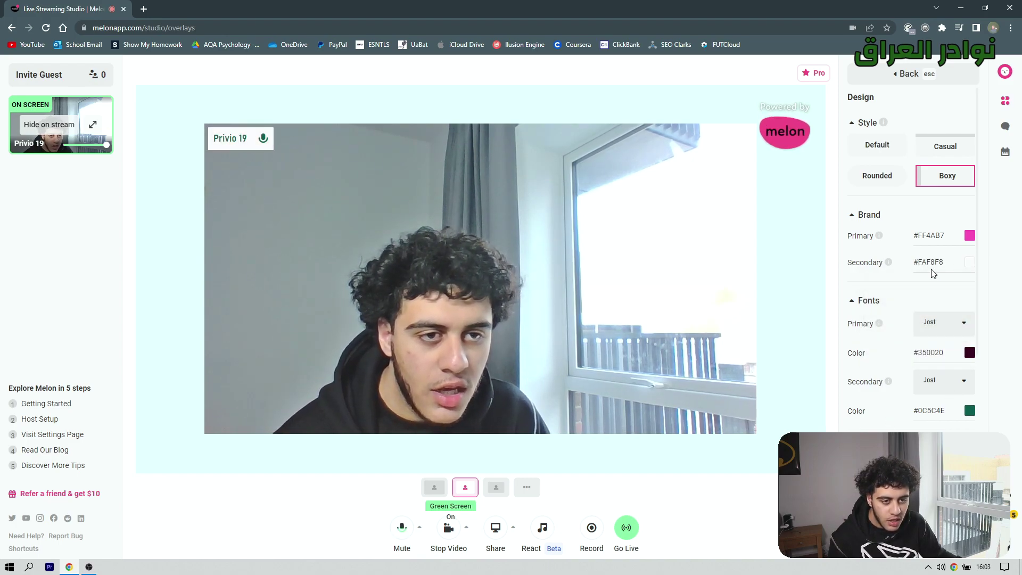
# Step: Try the Rounded and Default name tag styles, and settle on the Casual style
pyautogui.click(884, 182)
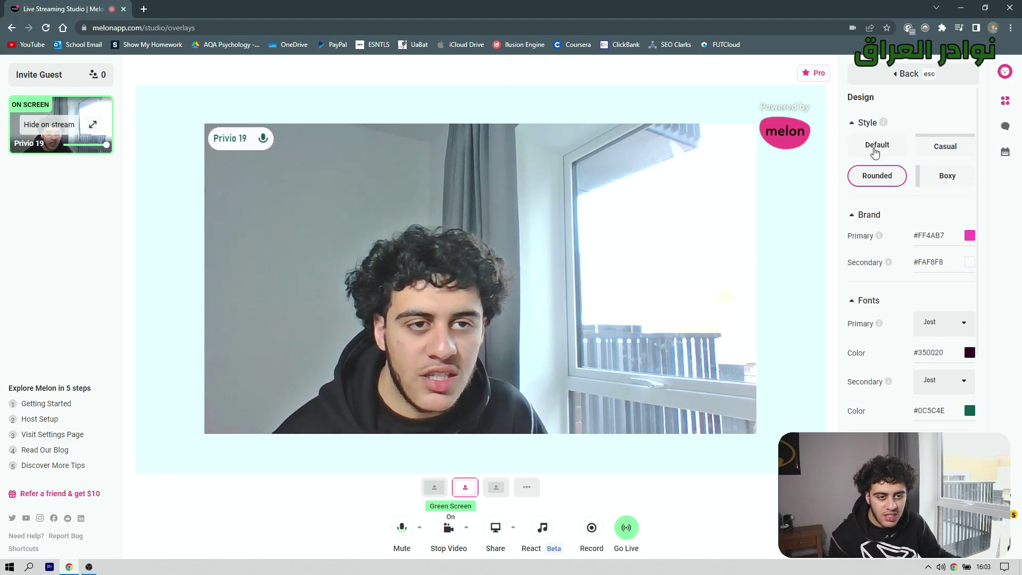
pyautogui.click(875, 151)
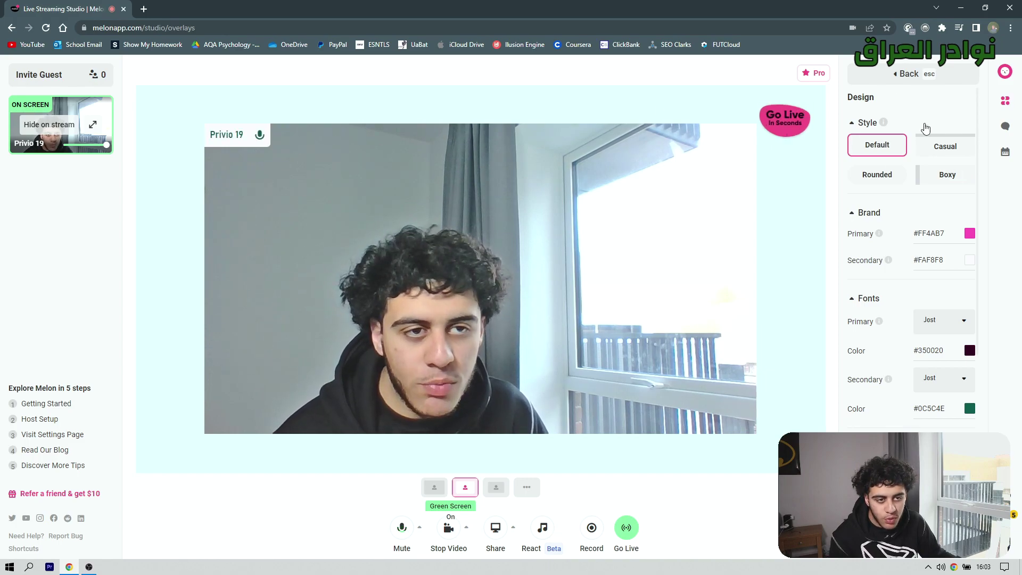
pyautogui.click(947, 157)
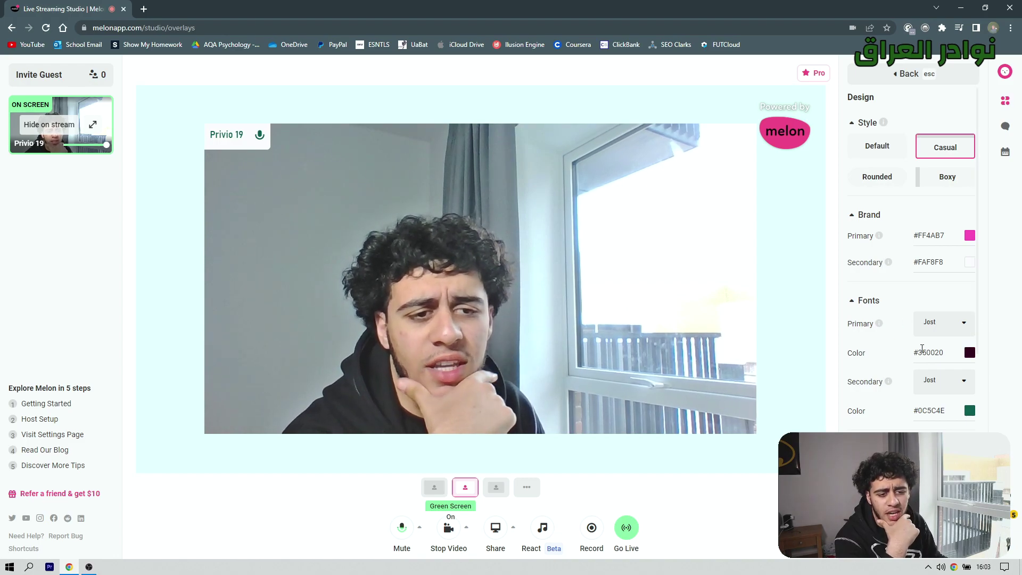
# Step: Replace the stream background with the plain crimson preset
pyautogui.scroll(-2, 927, 349)
pyautogui.scroll(-3, 927, 350)
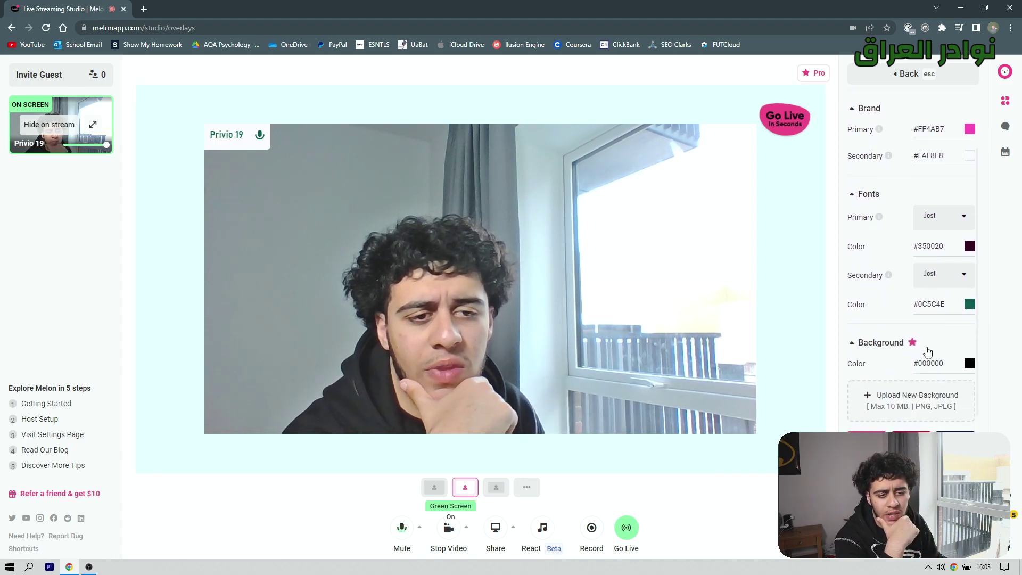
pyautogui.scroll(-4, 927, 353)
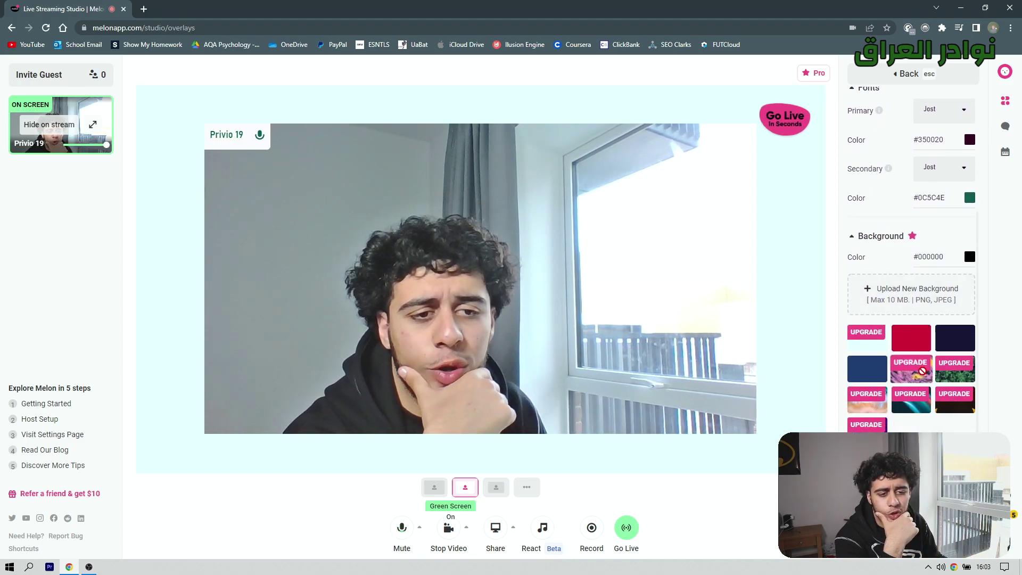
pyautogui.click(907, 345)
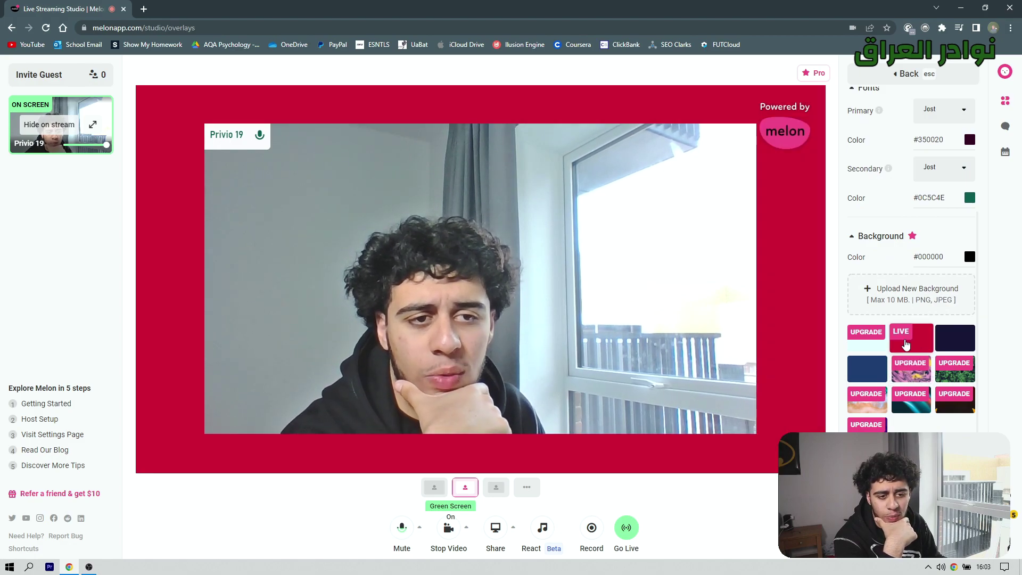
# Step: Set the background colour to bright green #0EF273 and collapse the Background settings
pyautogui.click(968, 257)
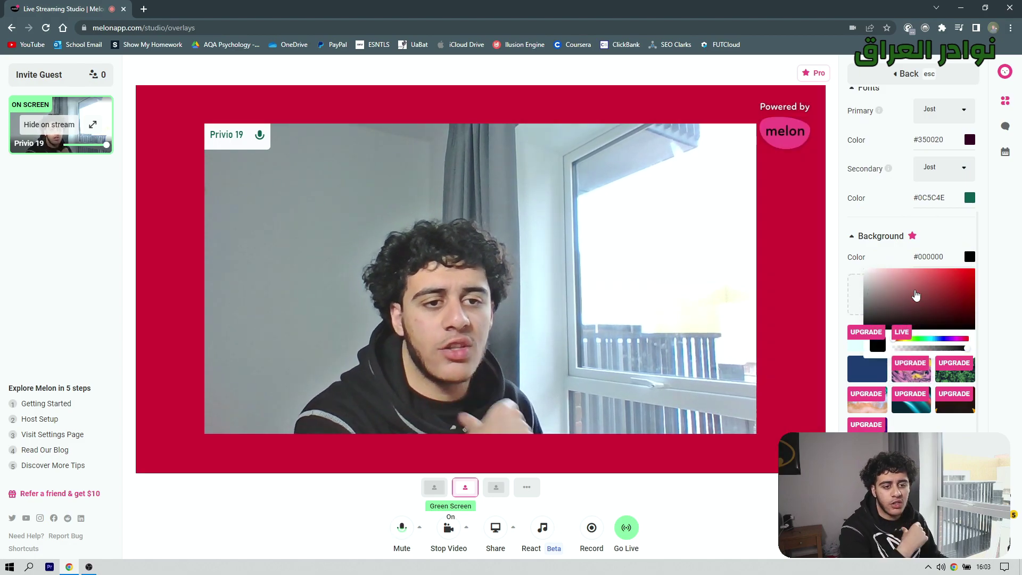
pyautogui.moveTo(953, 339); pyautogui.dragTo(926, 342)
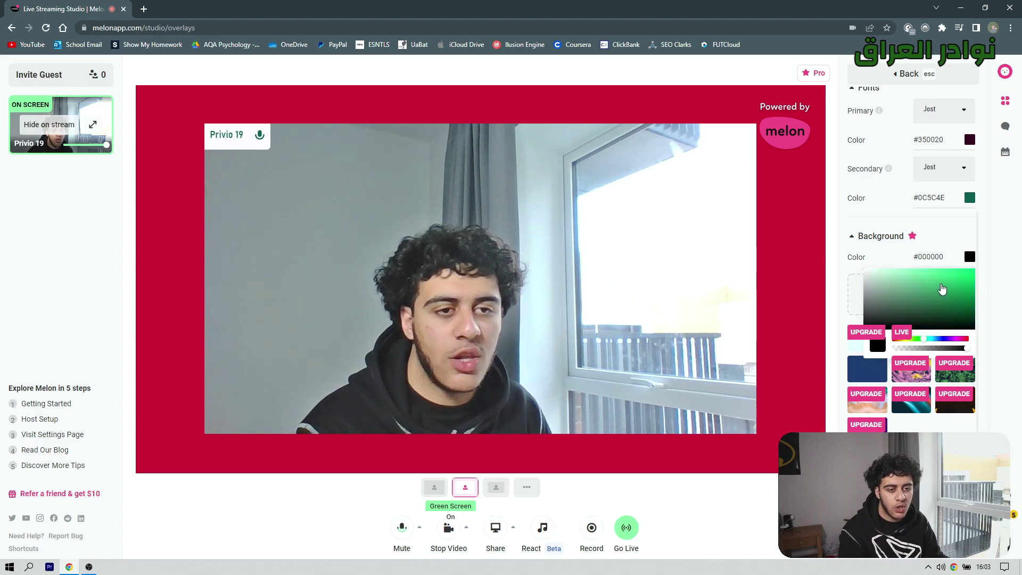
pyautogui.moveTo(942, 288); pyautogui.dragTo(971, 274)
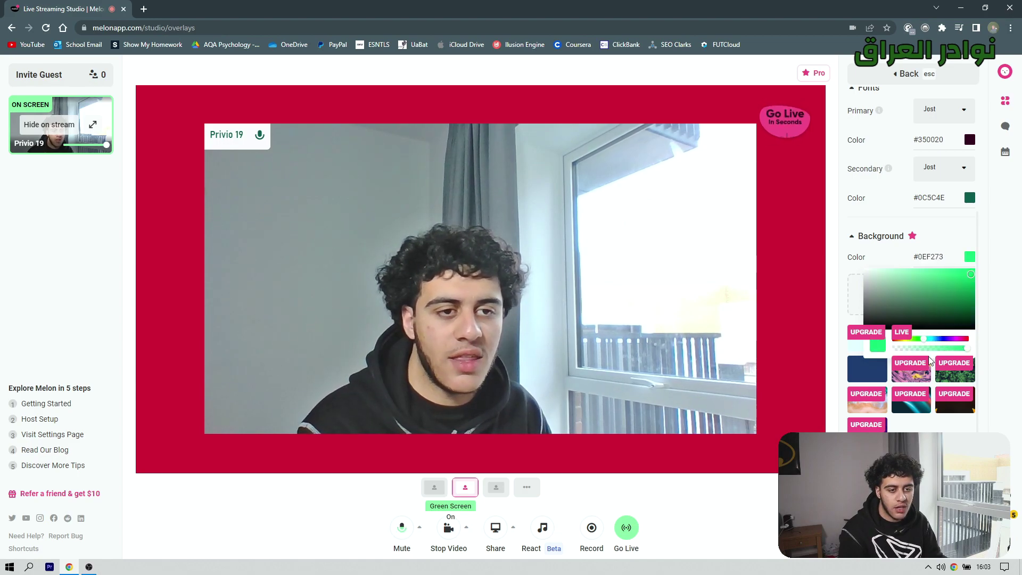
pyautogui.click(891, 236)
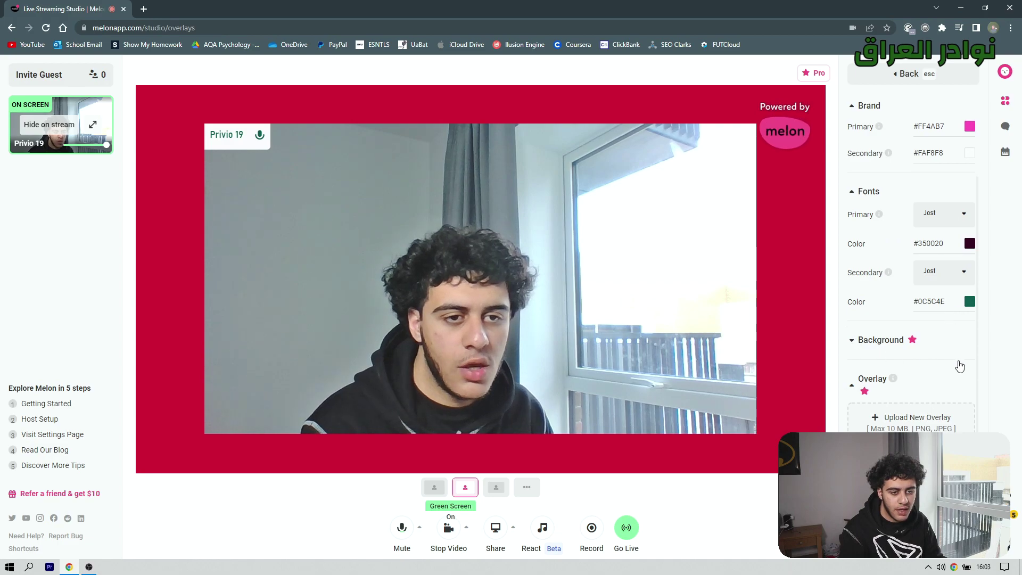
# Step: Look over the theme's Style, Brand, Fonts, Background and Overlay settings, including the background colour and upload options, and leave the design settings
pyautogui.click(868, 341)
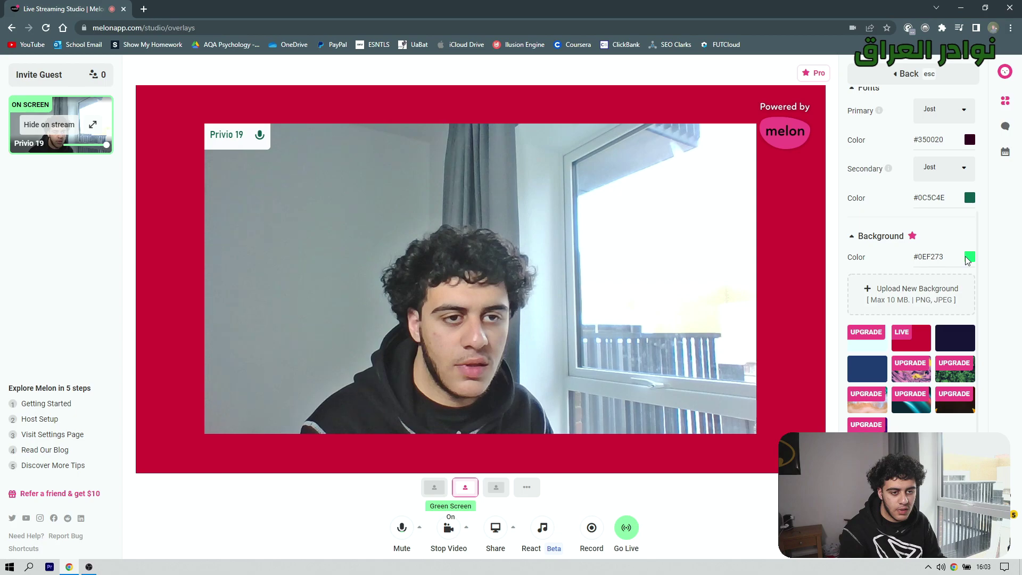
pyautogui.click(969, 259)
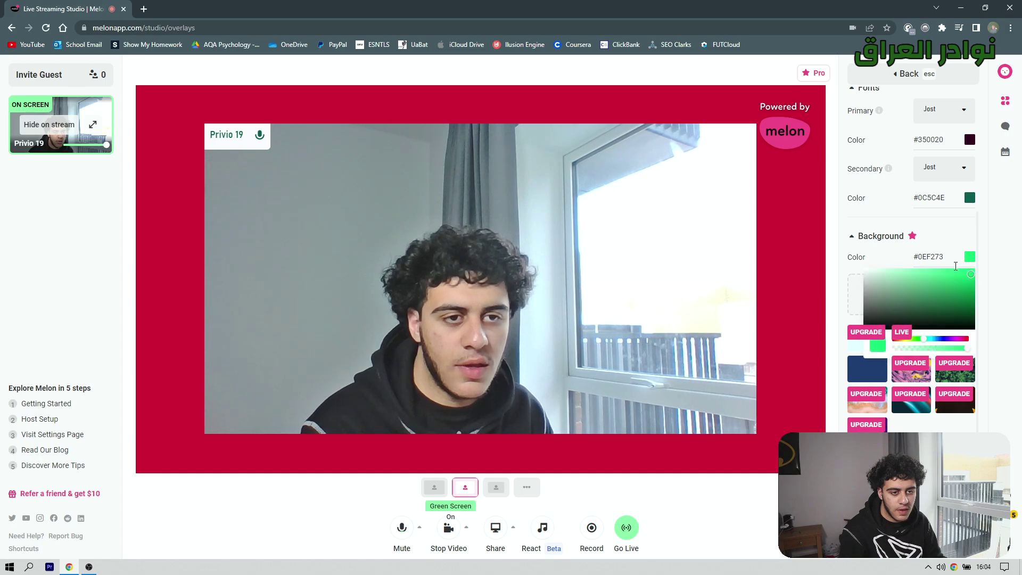
pyautogui.click(954, 237)
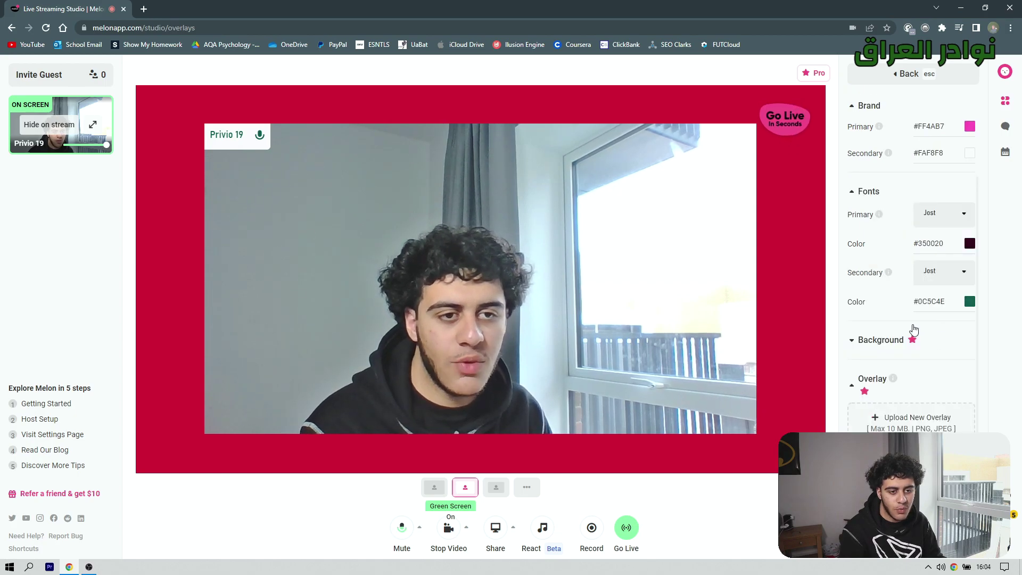
pyautogui.scroll(2, 911, 421)
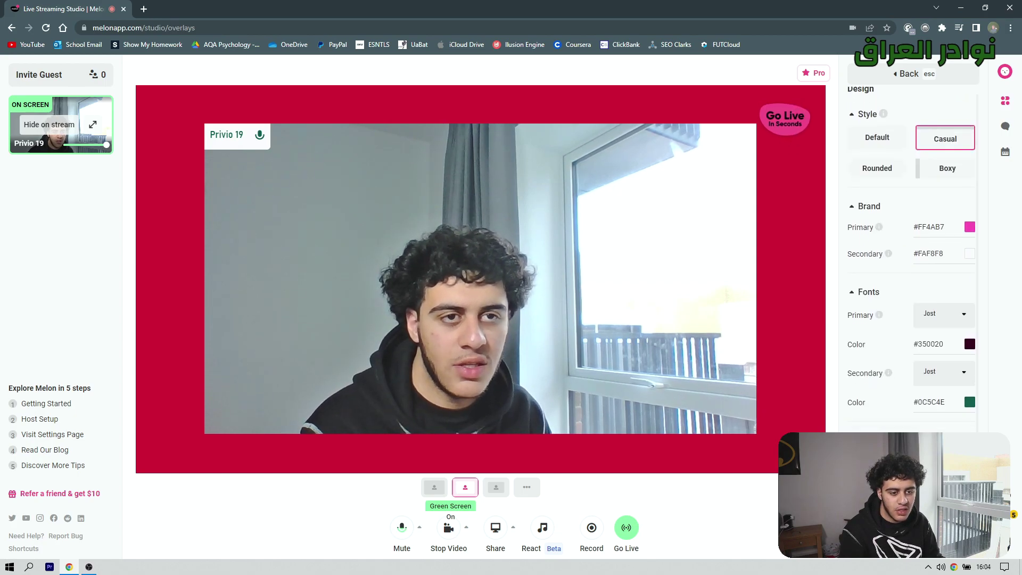
pyautogui.scroll(-2, 911, 420)
pyautogui.scroll(2, 911, 319)
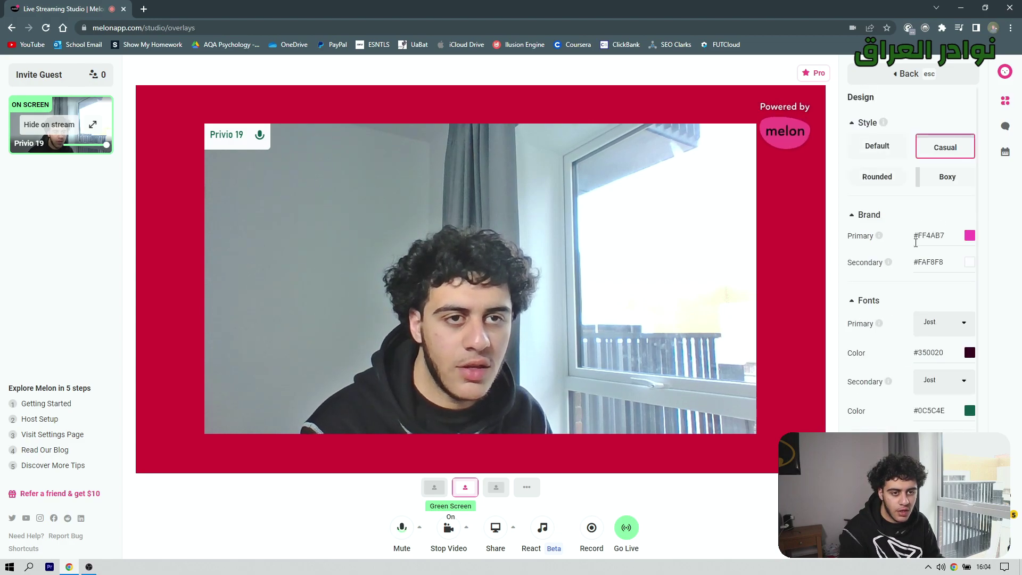
pyautogui.scroll(-2, 916, 242)
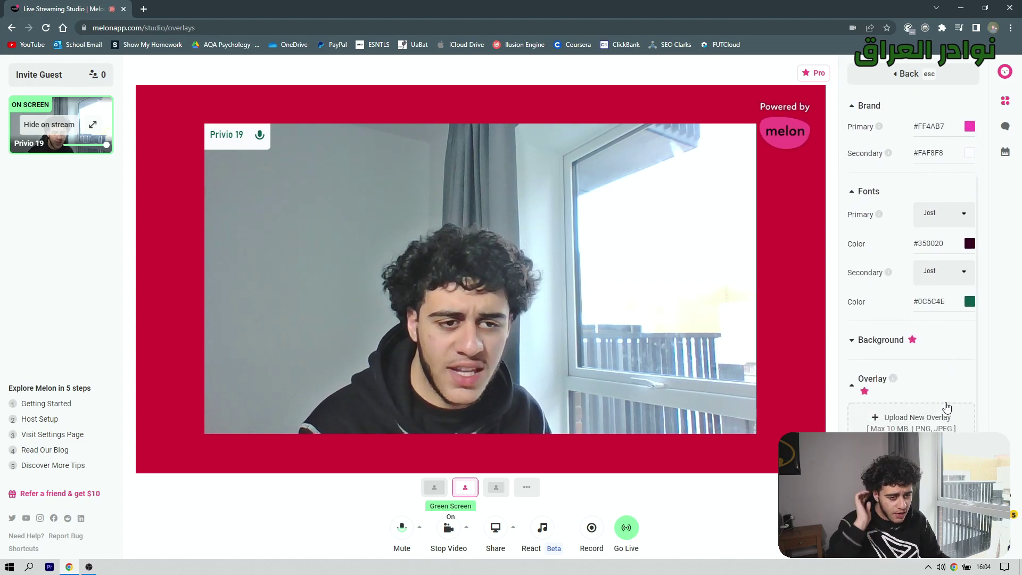
pyautogui.click(881, 349)
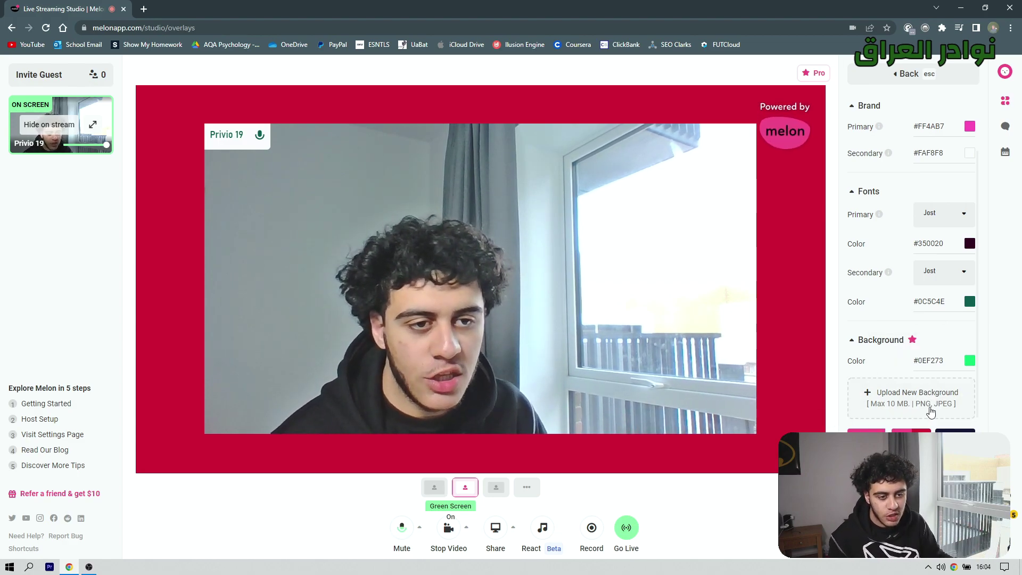
pyautogui.click(865, 347)
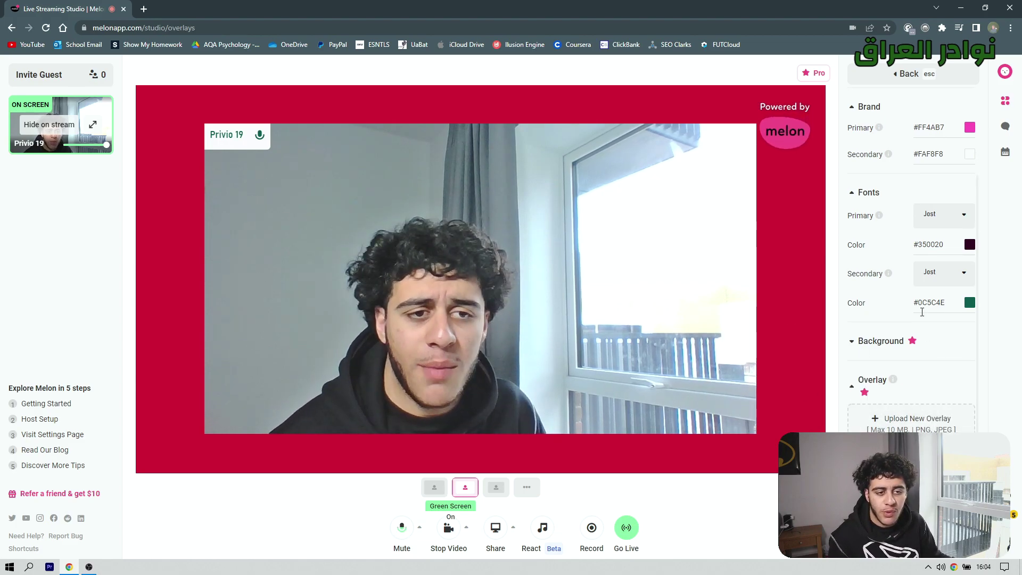
pyautogui.scroll(1, 924, 315)
pyautogui.scroll(2, 923, 315)
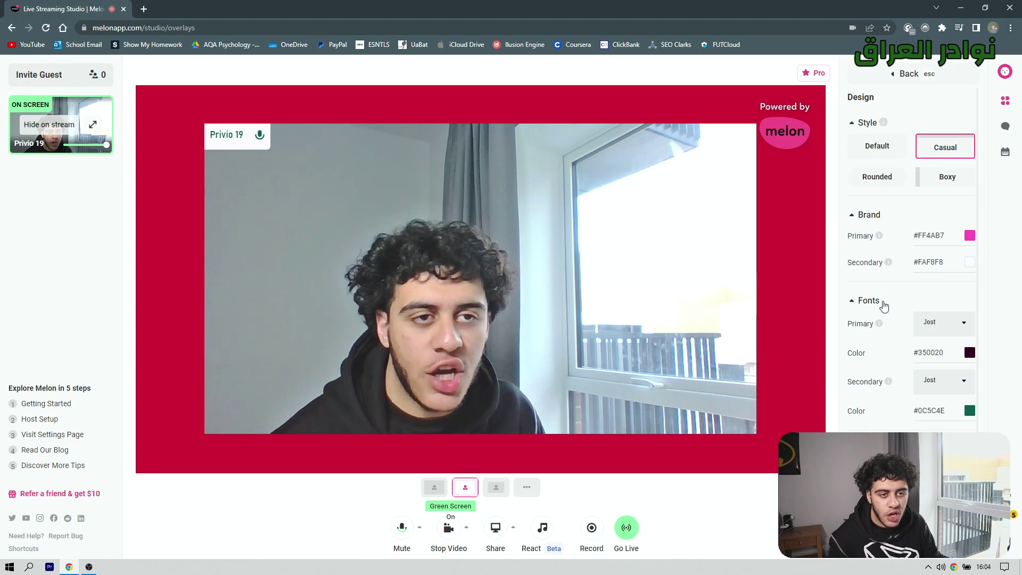
pyautogui.press('Escape')
# Step: Add a new text banner with the caption "Hello"
pyautogui.click(935, 163)
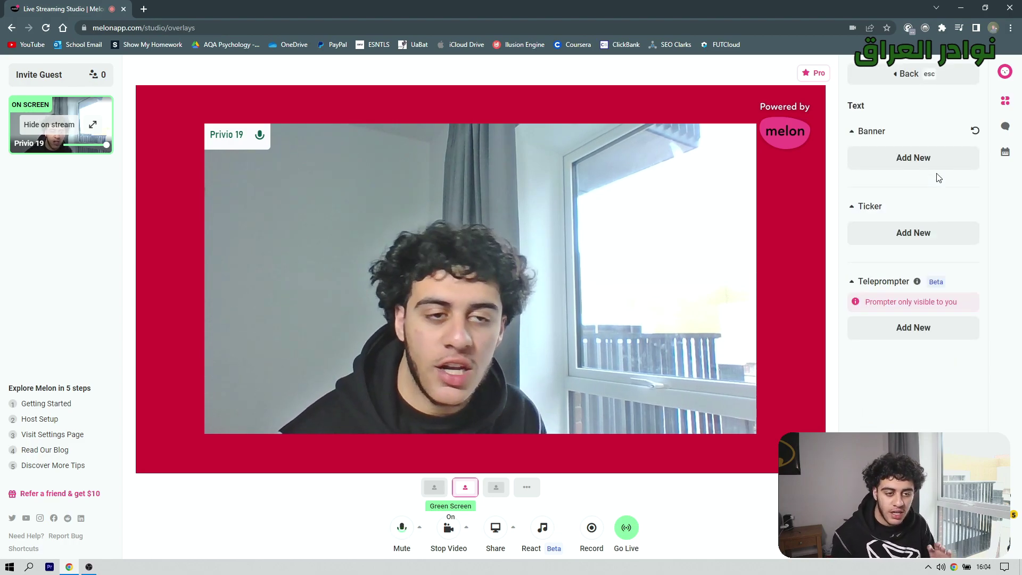
pyautogui.click(948, 170)
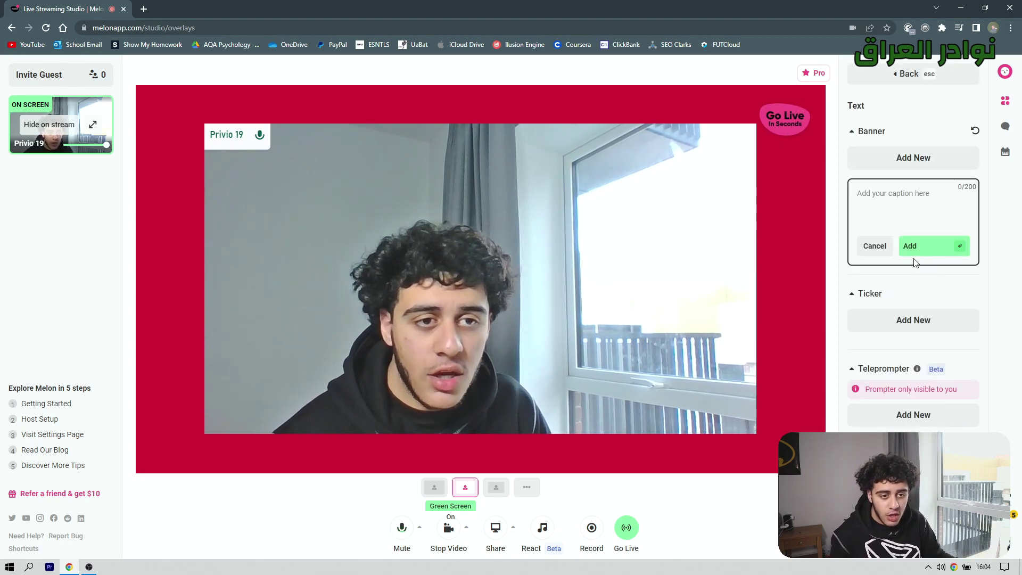
pyautogui.write('Hello')
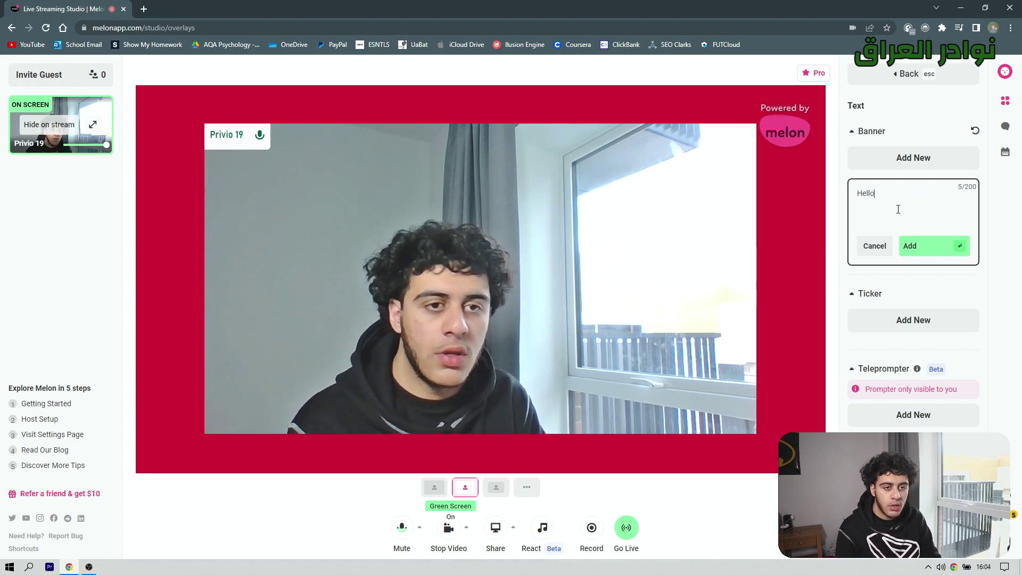
pyautogui.press('Return')
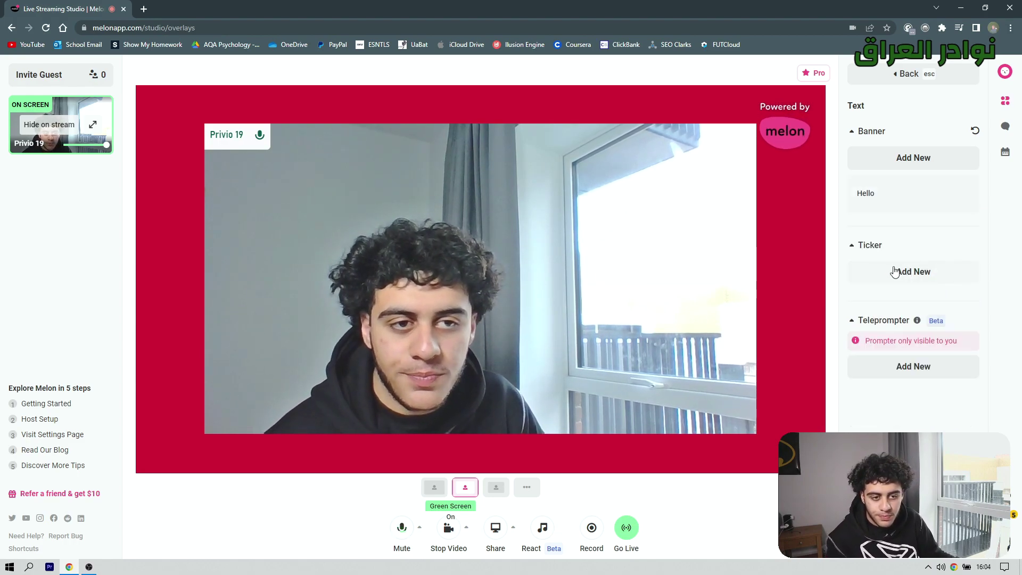
# Step: Show the "Hello" banner on the stream and reposition it in the lower-right corner of the camera video
pyautogui.click(886, 208)
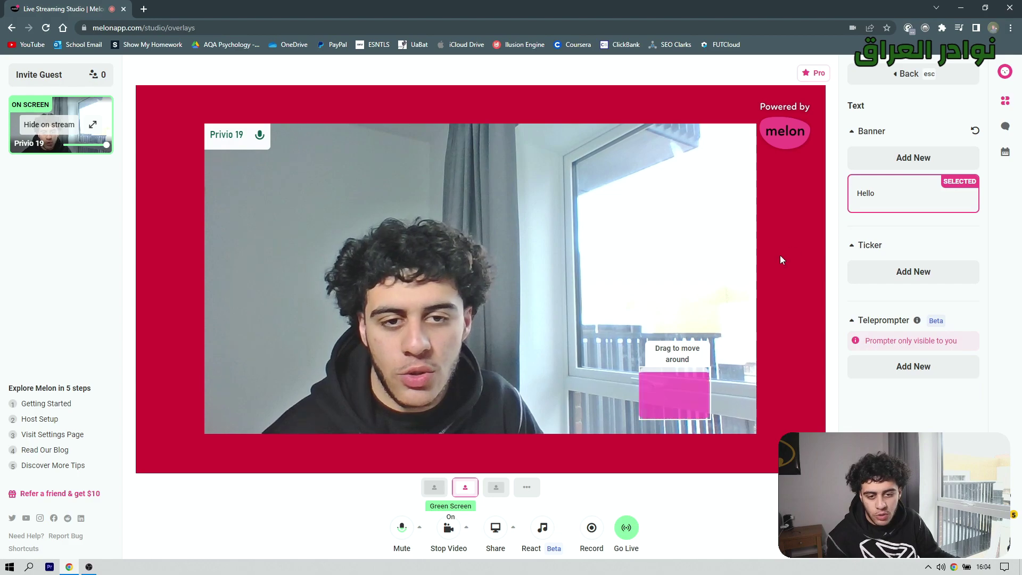
pyautogui.moveTo(686, 403); pyautogui.dragTo(689, 233)
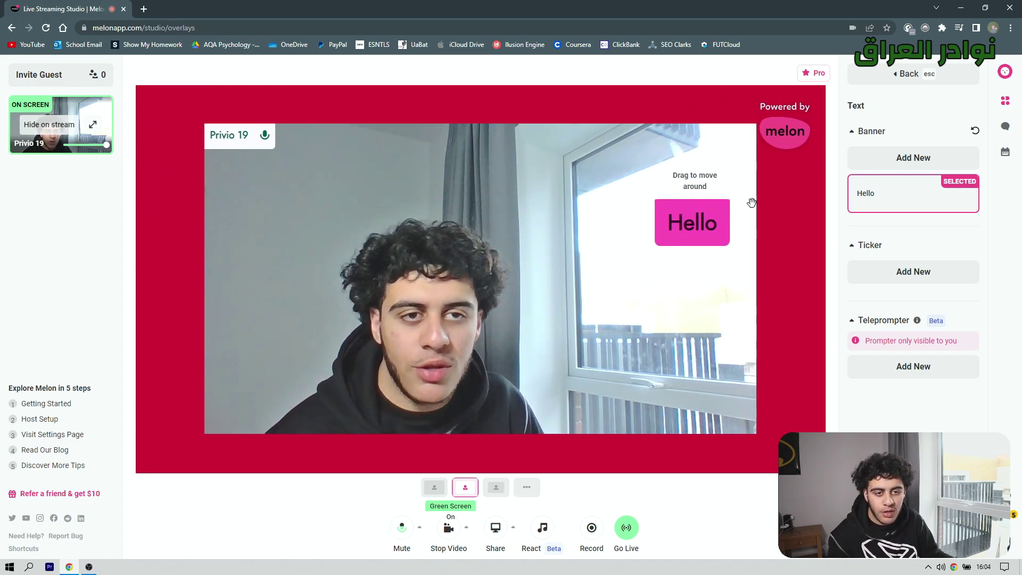
pyautogui.moveTo(686, 224); pyautogui.dragTo(691, 430)
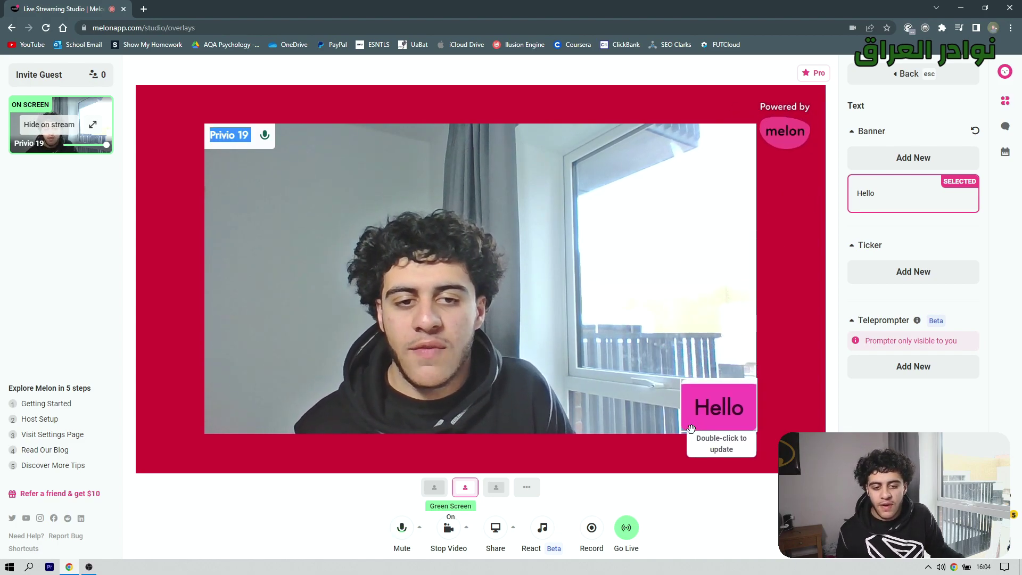
# Step: Add a ticker with the caption "Instagram: Iraqi nawadir" and show it on the stream
pyautogui.click(884, 246)
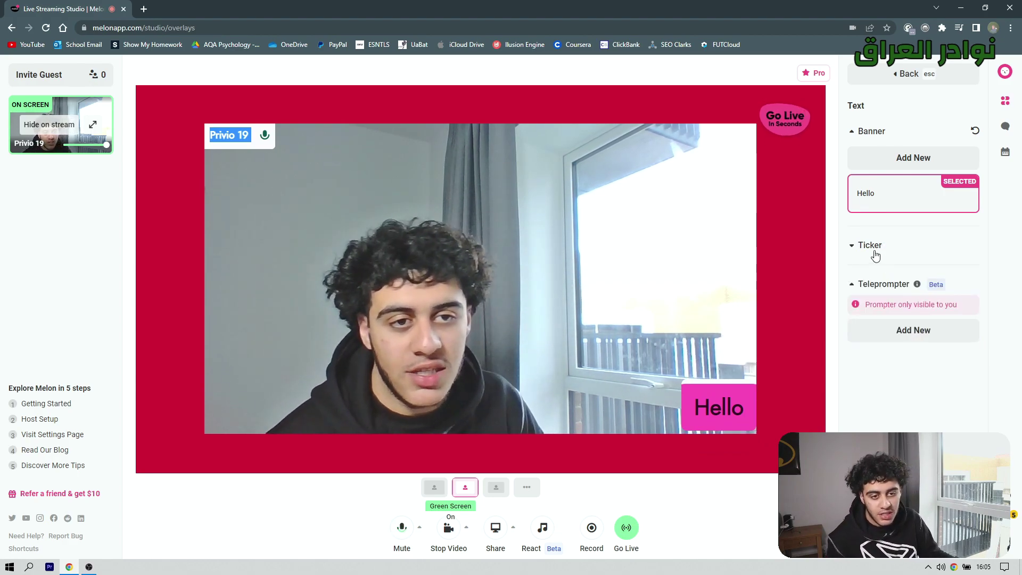
pyautogui.click(874, 254)
pyautogui.click(903, 288)
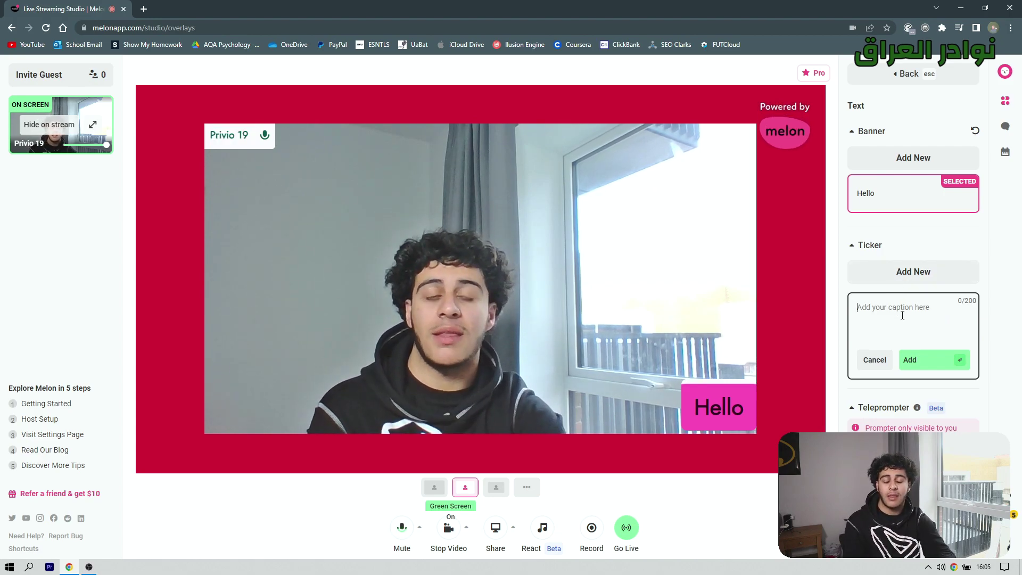
pyautogui.write('Inst')
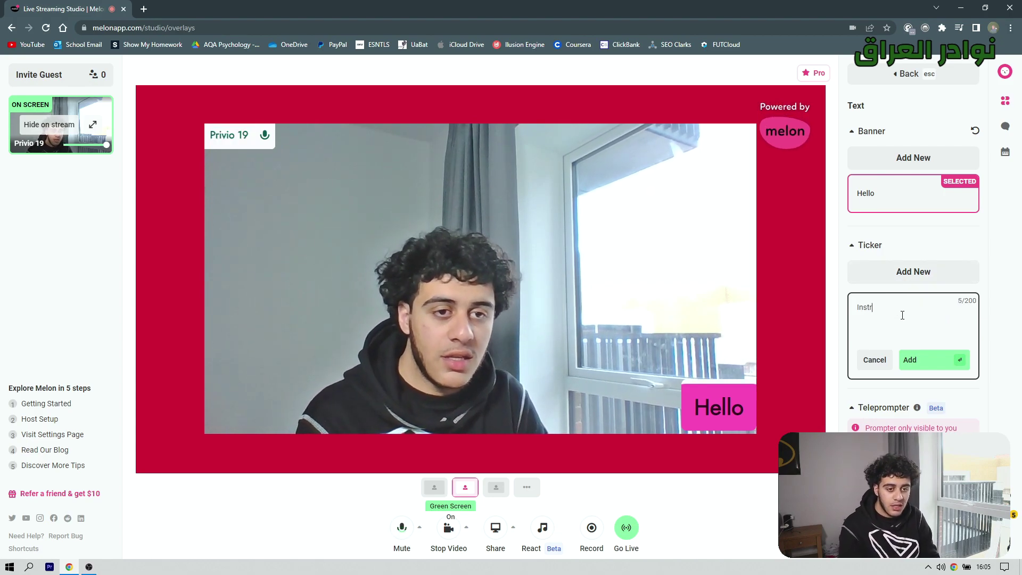
pyautogui.write('agram ')
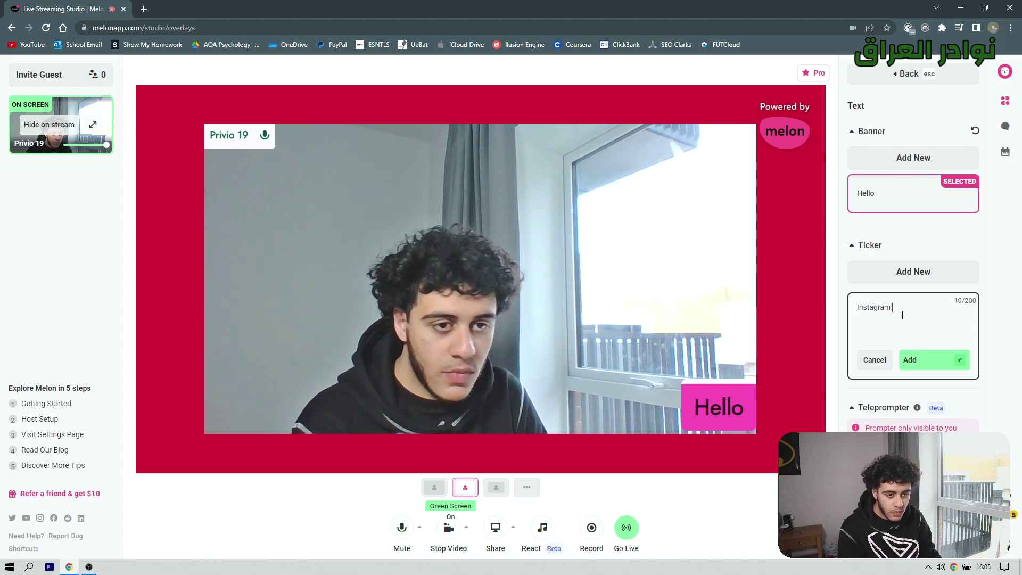
pyautogui.write(' @privi')
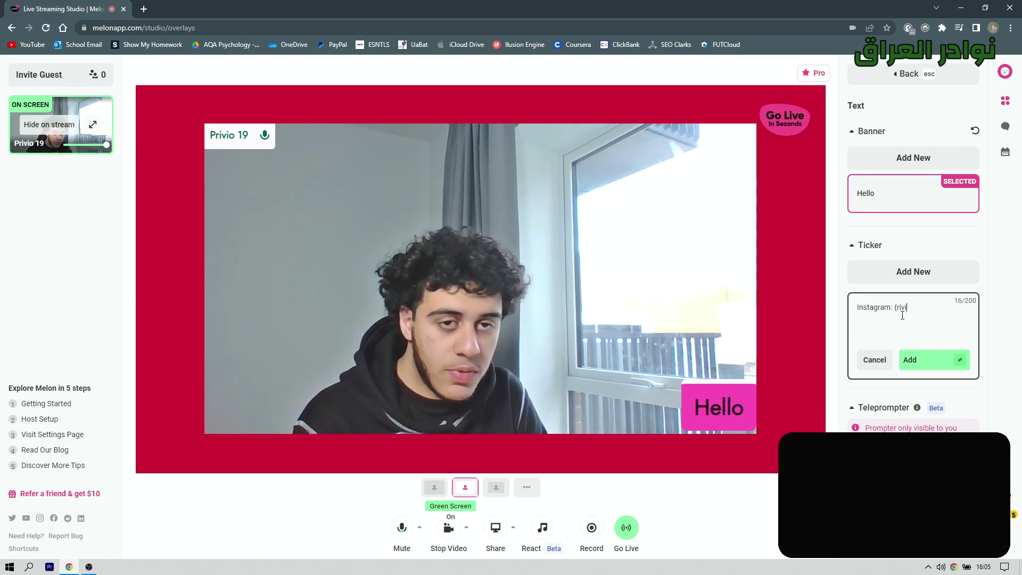
pyautogui.press('BackSpace')
pyautogui.press('BackSpace')
pyautogui.press('BackSpace')
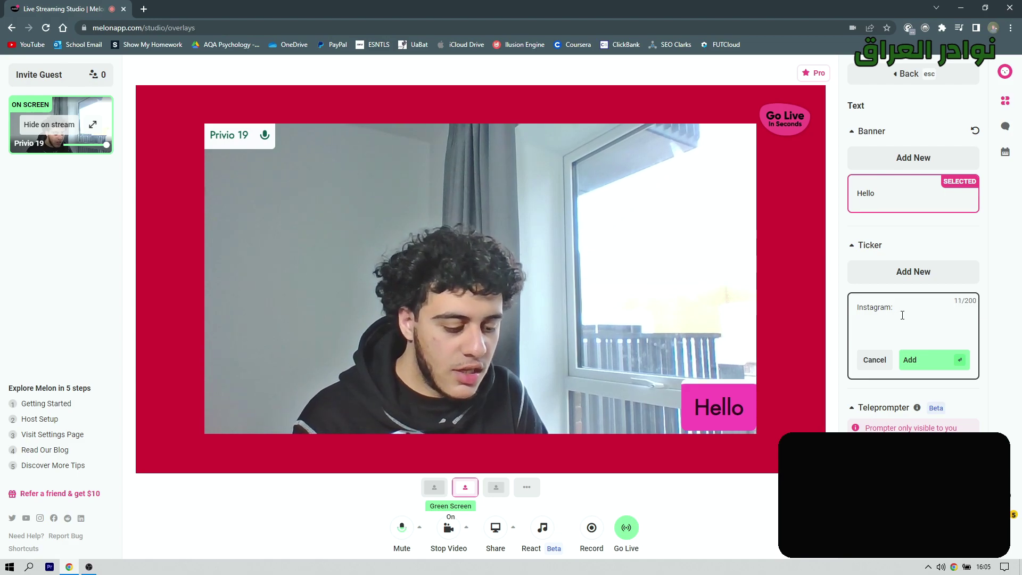
pyautogui.write('Iraqi naqa')
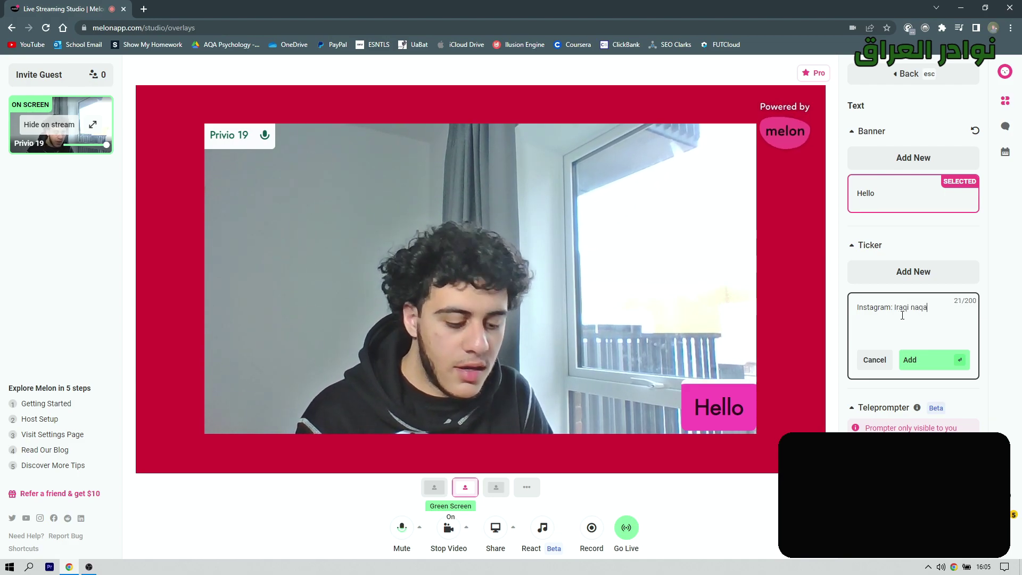
pyautogui.press('BackSpace')
pyautogui.press('BackSpace')
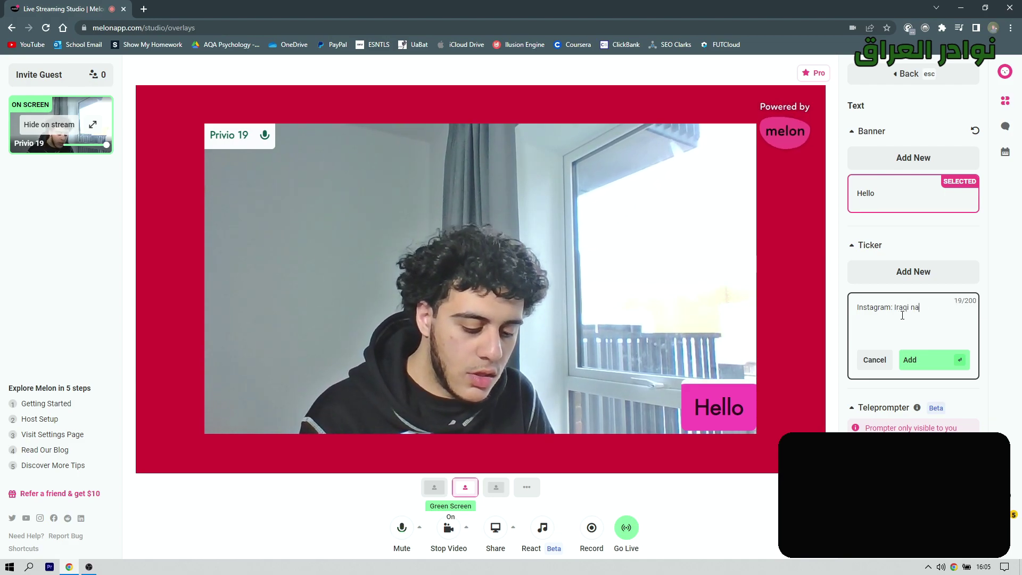
pyautogui.write('awadir')
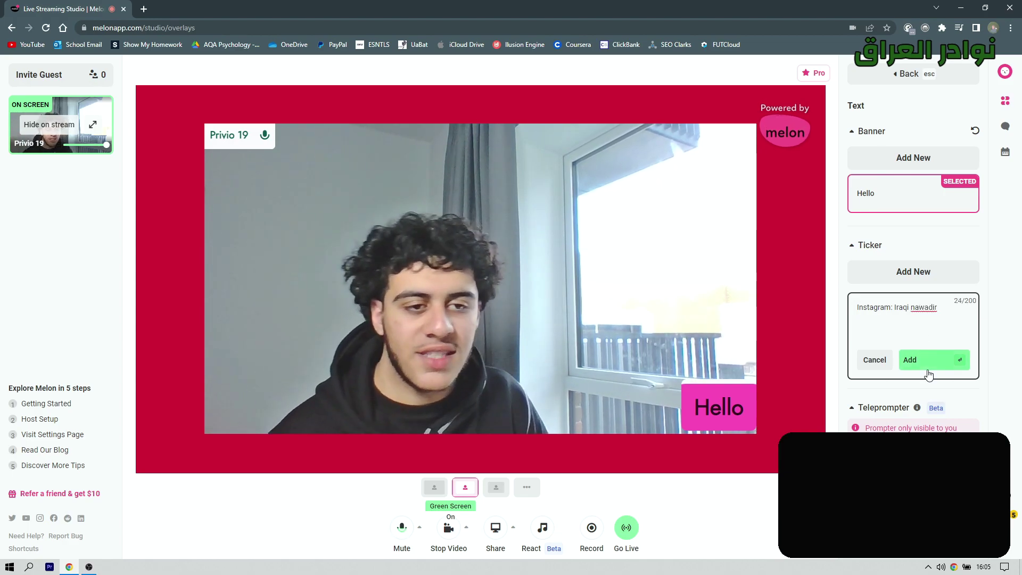
pyautogui.click(958, 357)
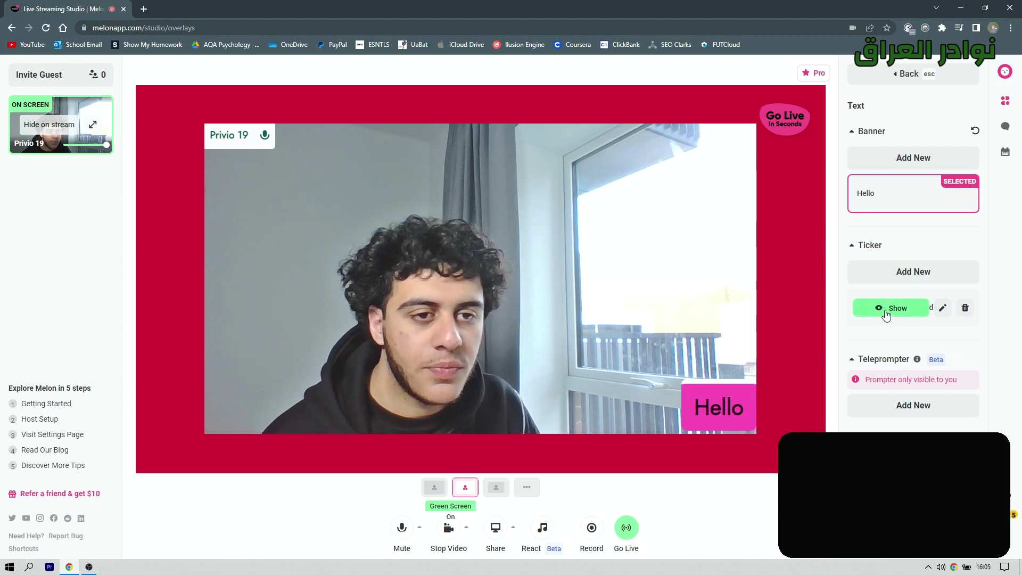
pyautogui.click(885, 311)
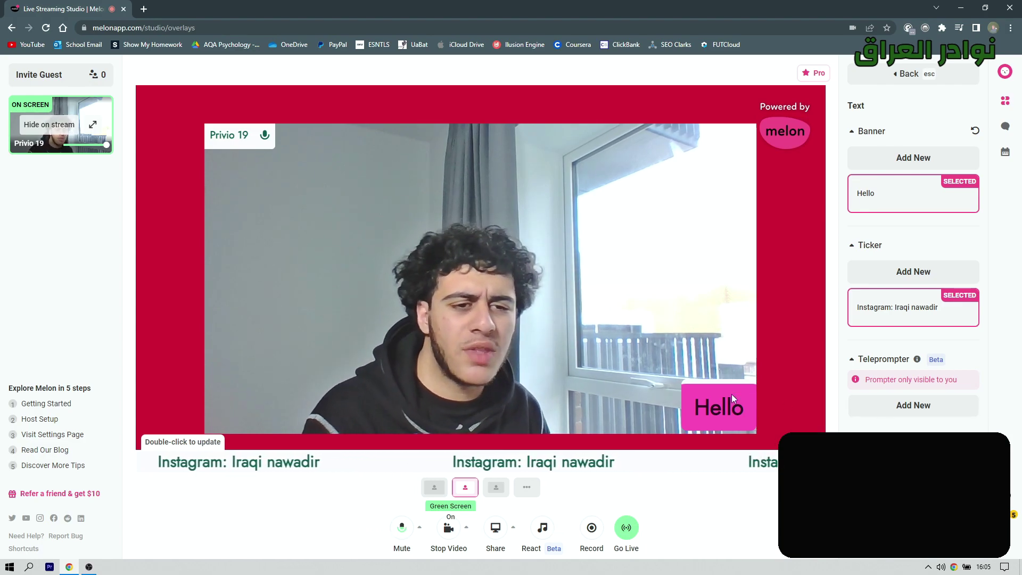
# Step: Open a blank teleprompter entry and leave the text settings for the studio's customization overview
pyautogui.click(912, 406)
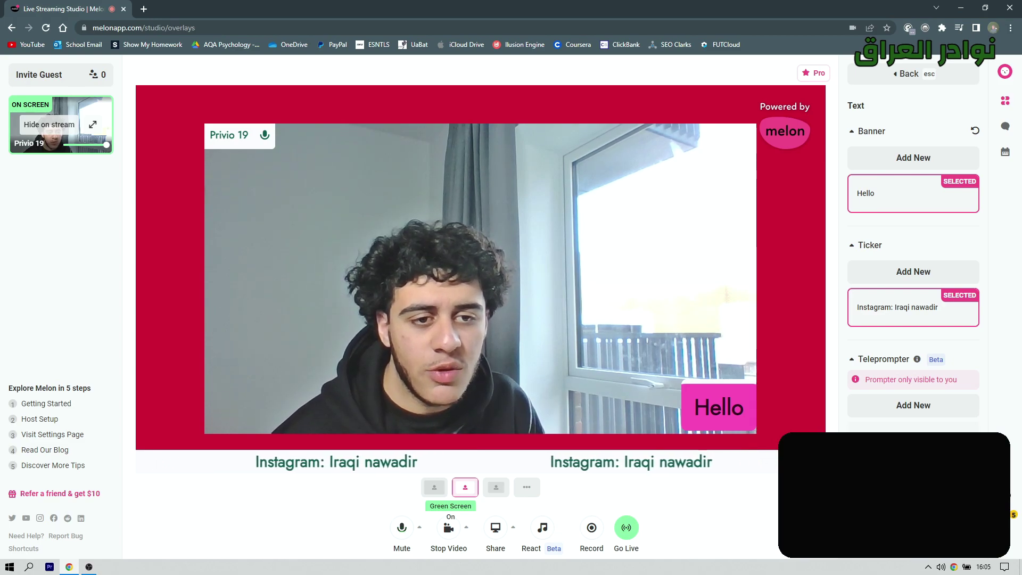
pyautogui.click(913, 445)
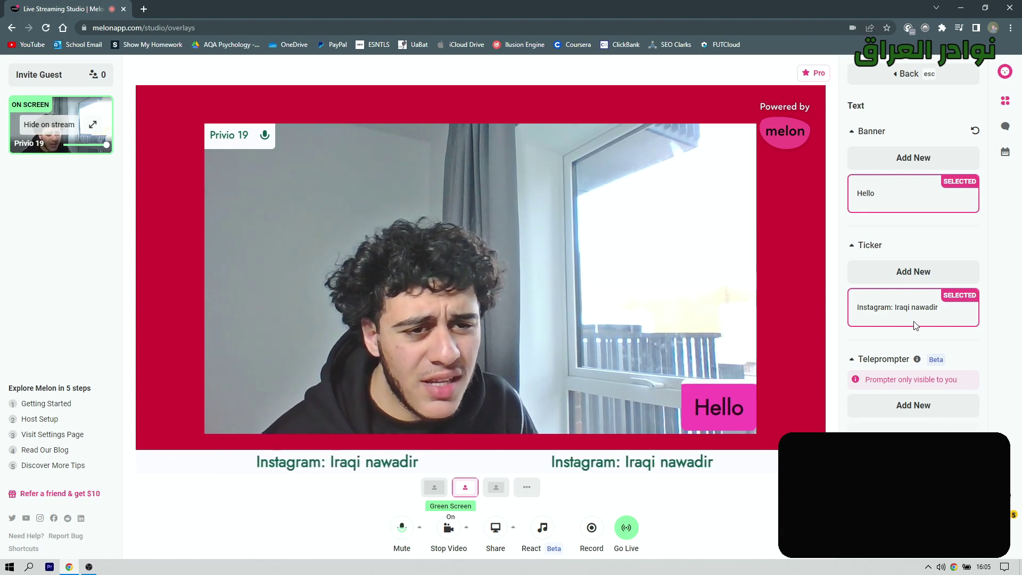
pyautogui.click(1005, 101)
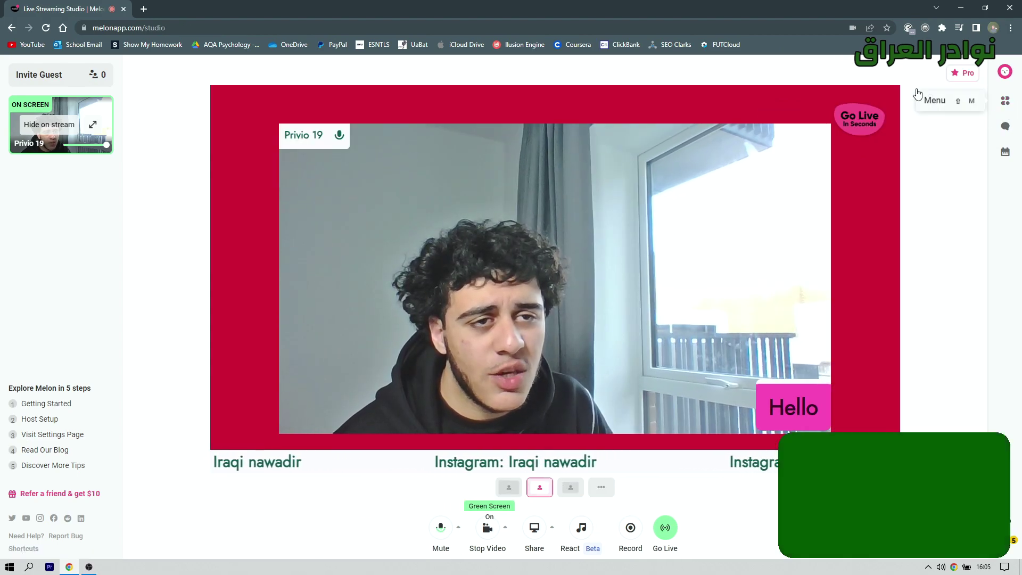
pyautogui.hotkey('shift', 'm')
pyautogui.click(908, 74)
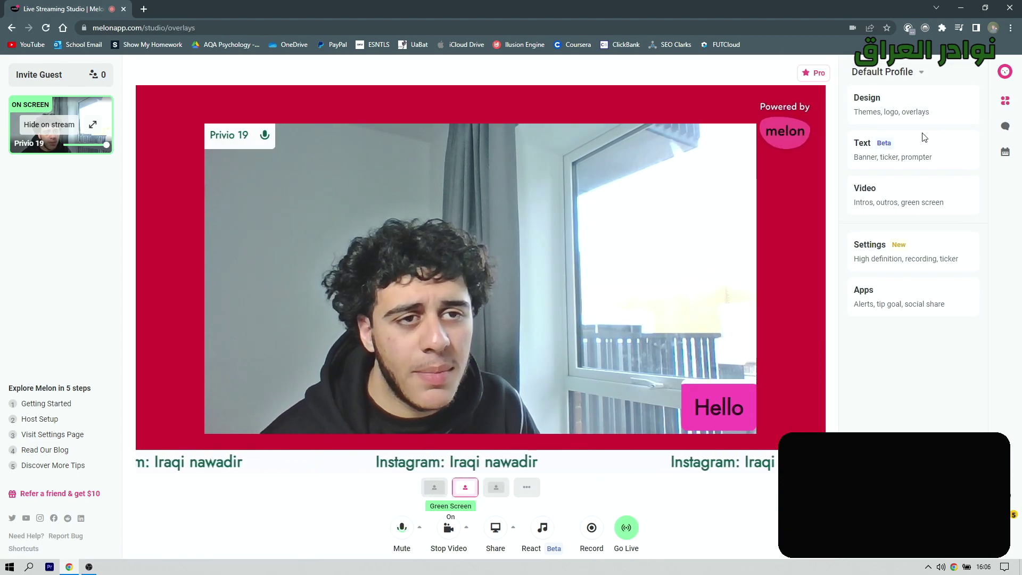
# Step: Try out the first 30-second countdown clip from the Video settings on the stream and stop it
pyautogui.click(905, 202)
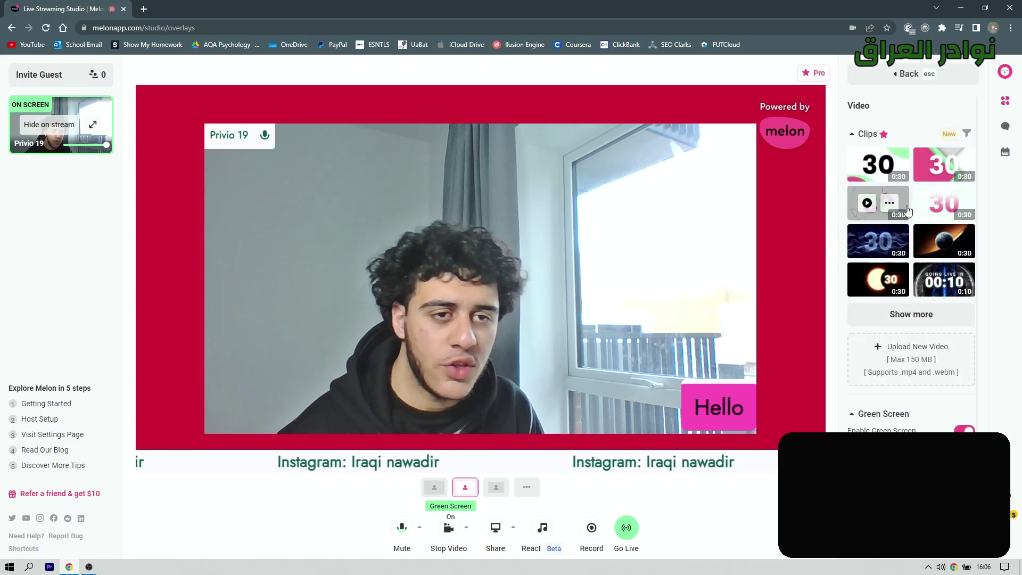
pyautogui.moveTo(873, 169)
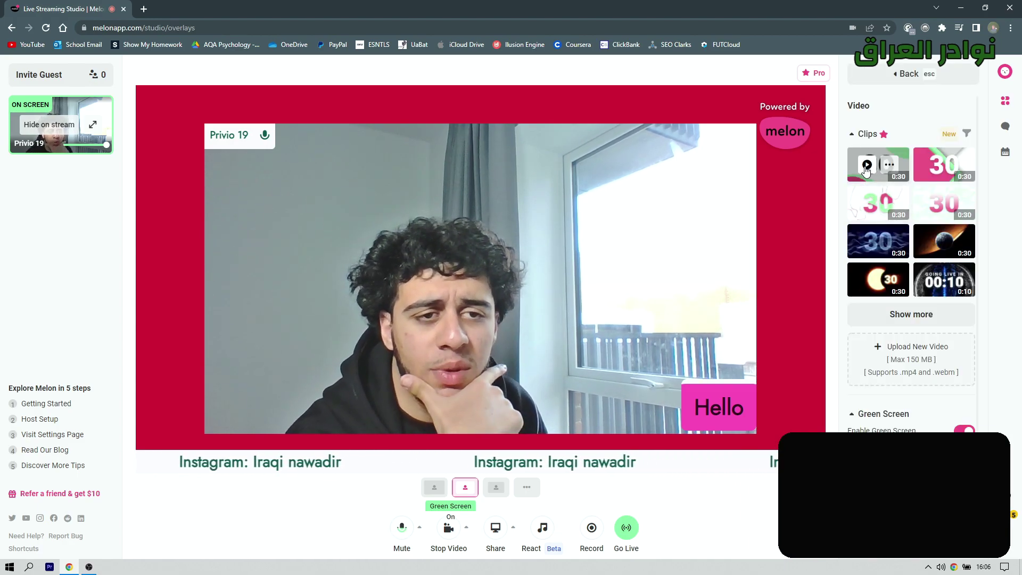
pyautogui.click(866, 165)
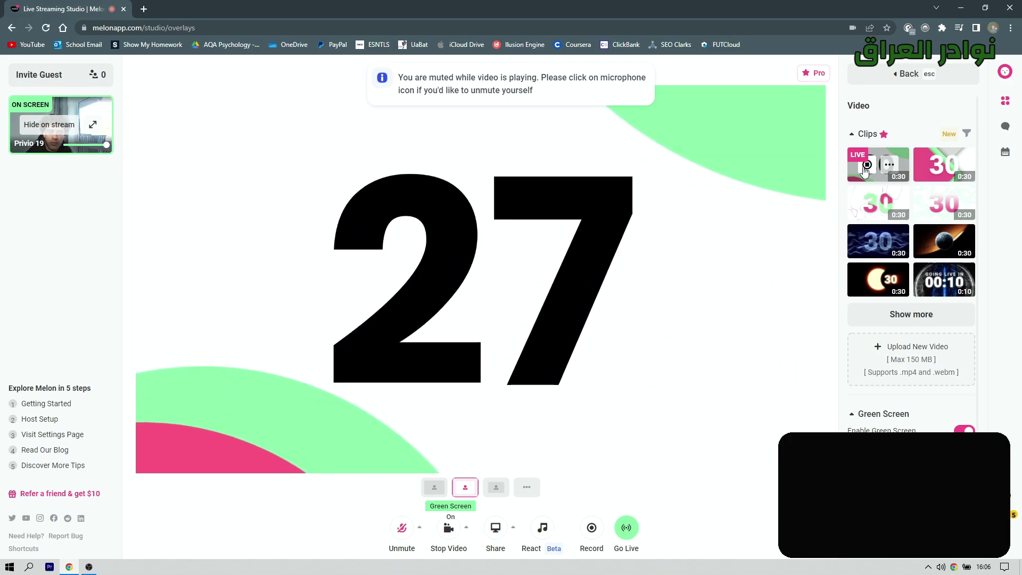
pyautogui.click(867, 165)
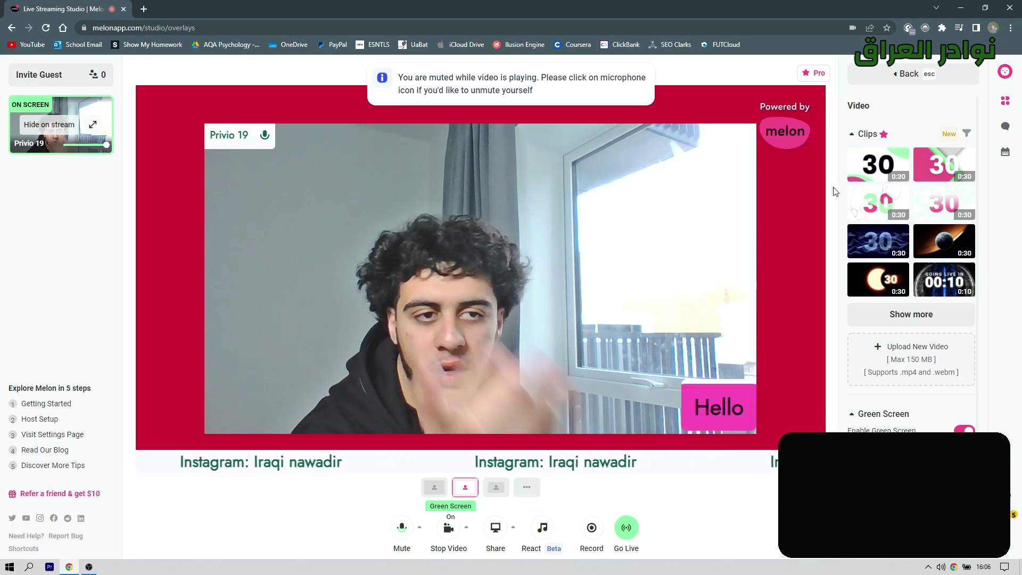
# Step: Look over the Clips and Green Screen options, including the video and background uploads, and leave the Video settings
pyautogui.scroll(-2, 872, 219)
pyautogui.scroll(2, 899, 226)
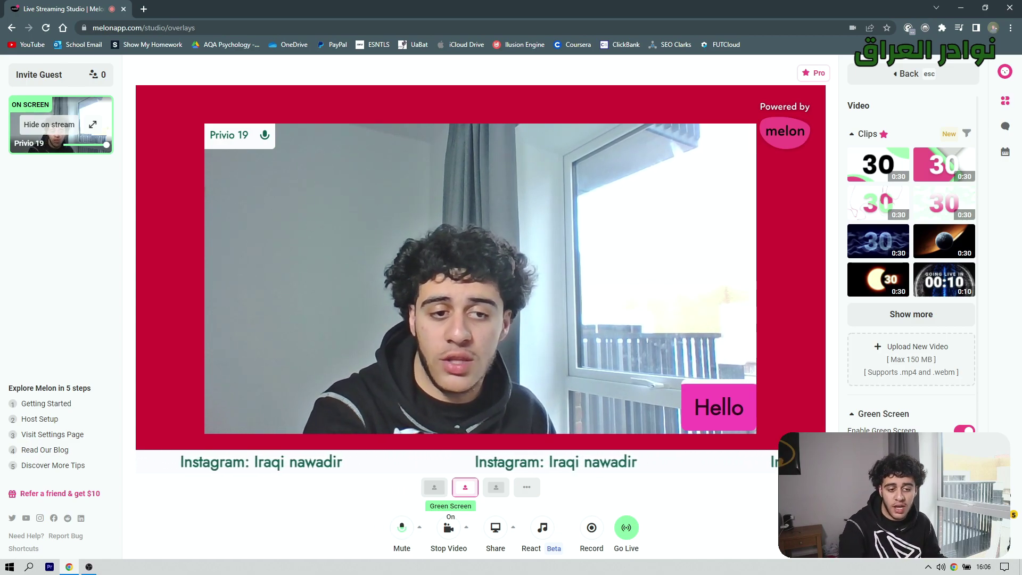
pyautogui.scroll(-1, 911, 266)
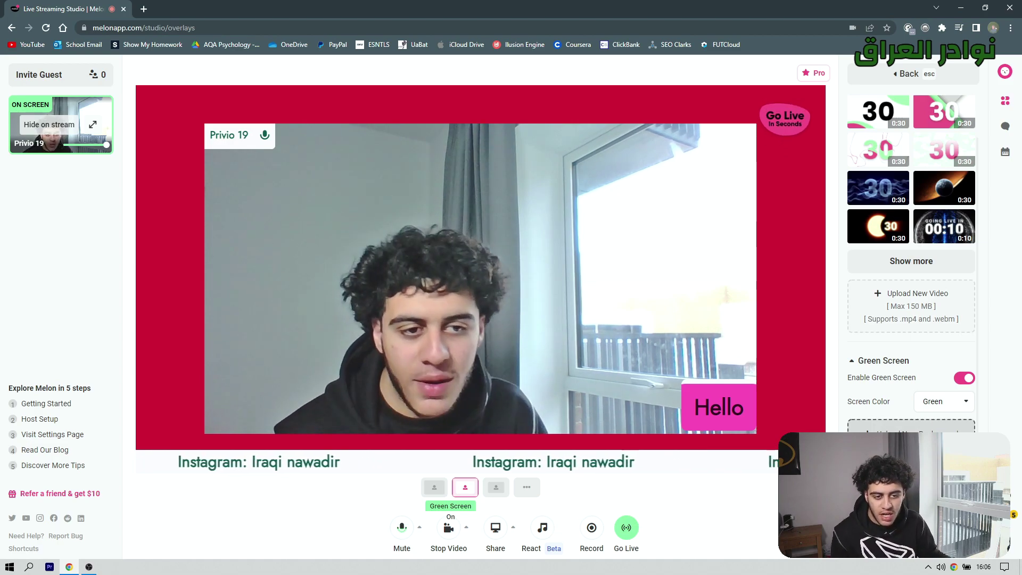
pyautogui.scroll(-2, 911, 263)
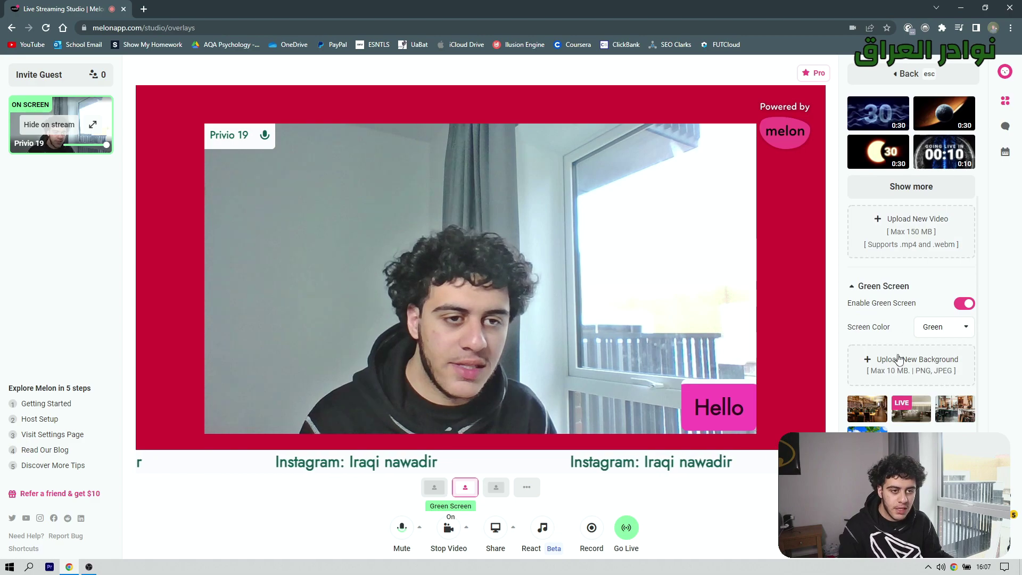
pyautogui.click(1003, 101)
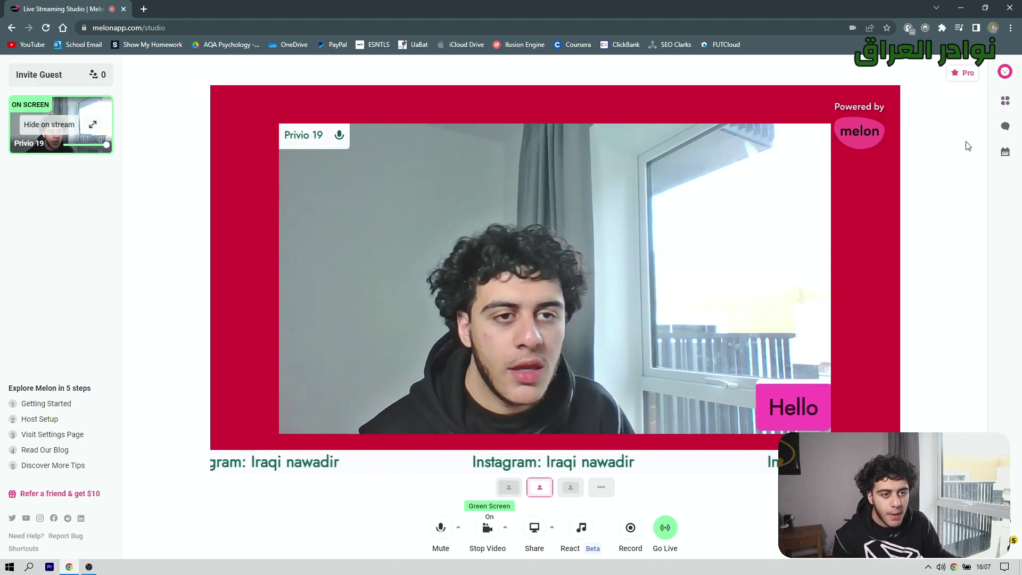
pyautogui.click(1004, 100)
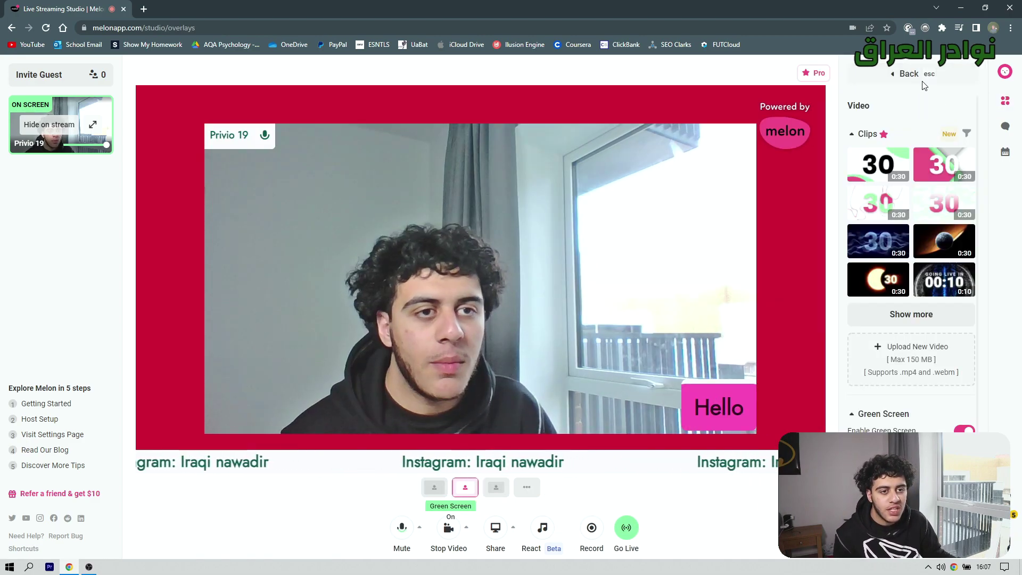
pyautogui.click(918, 81)
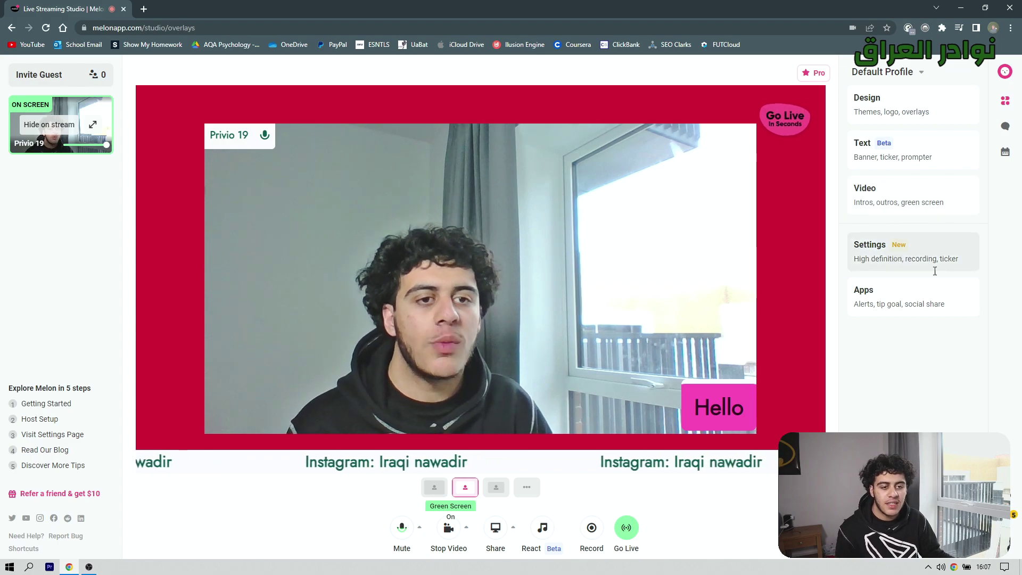
# Step: Change the host's display name to "Iraqi nawadir" in the participant settings and turn off Show Names
pyautogui.click(899, 259)
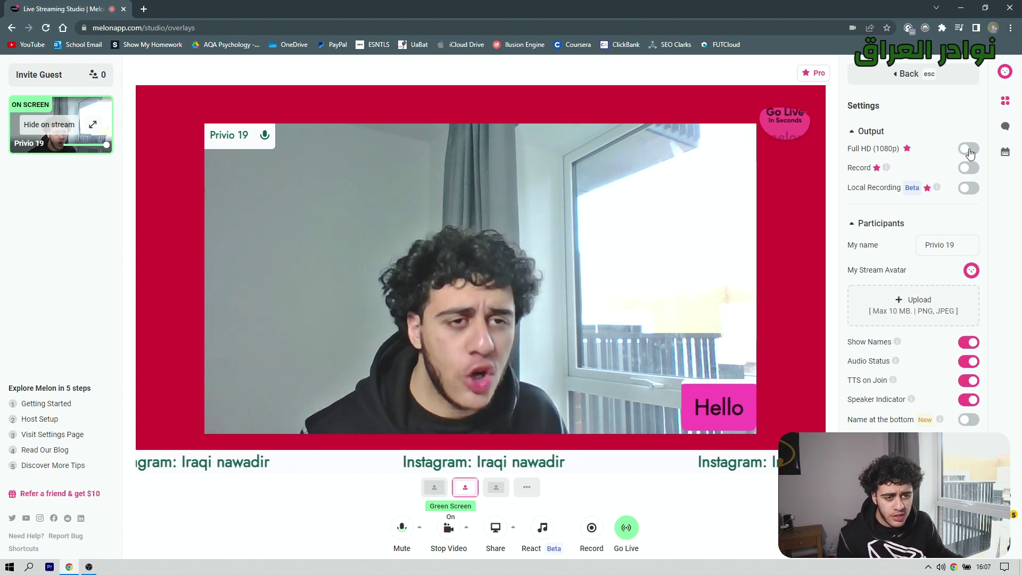
pyautogui.click(966, 242)
pyautogui.press('BackSpace')
pyautogui.press('BackSpace')
pyautogui.press('BackSpace')
pyautogui.press('BackSpace')
pyautogui.press('BackSpace')
pyautogui.press('BackSpace')
pyautogui.press('BackSpace')
pyautogui.press('BackSpace')
pyautogui.press('BackSpace')
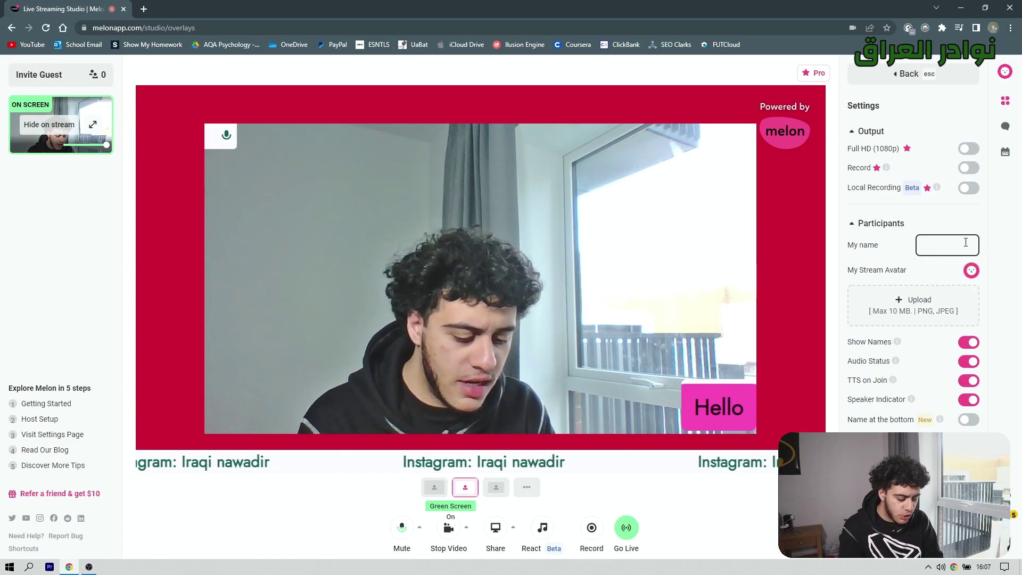
pyautogui.write('Alo')
pyautogui.press('BackSpace')
pyautogui.press('BackSpace')
pyautogui.press('BackSpace')
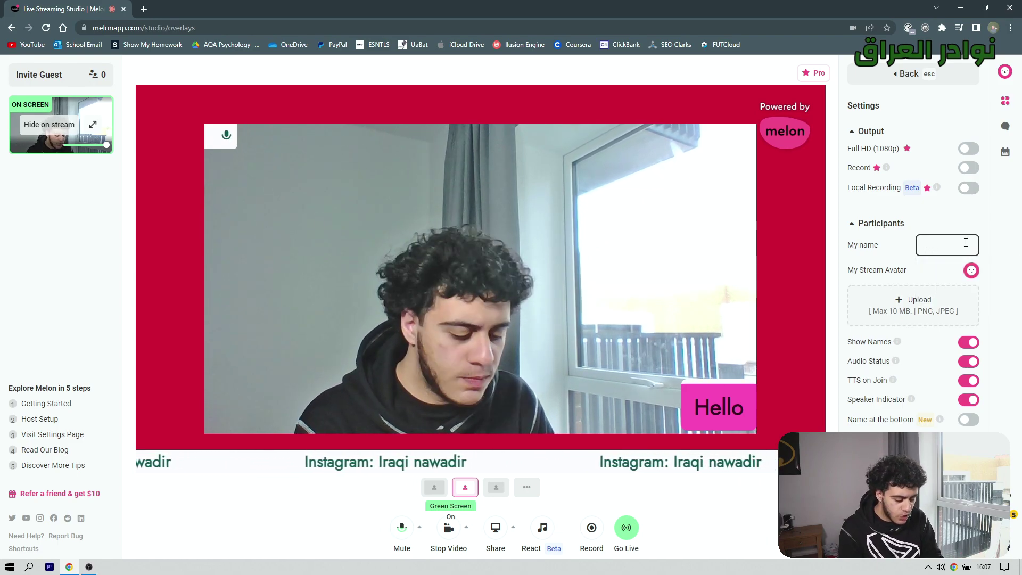
pyautogui.write('Ira')
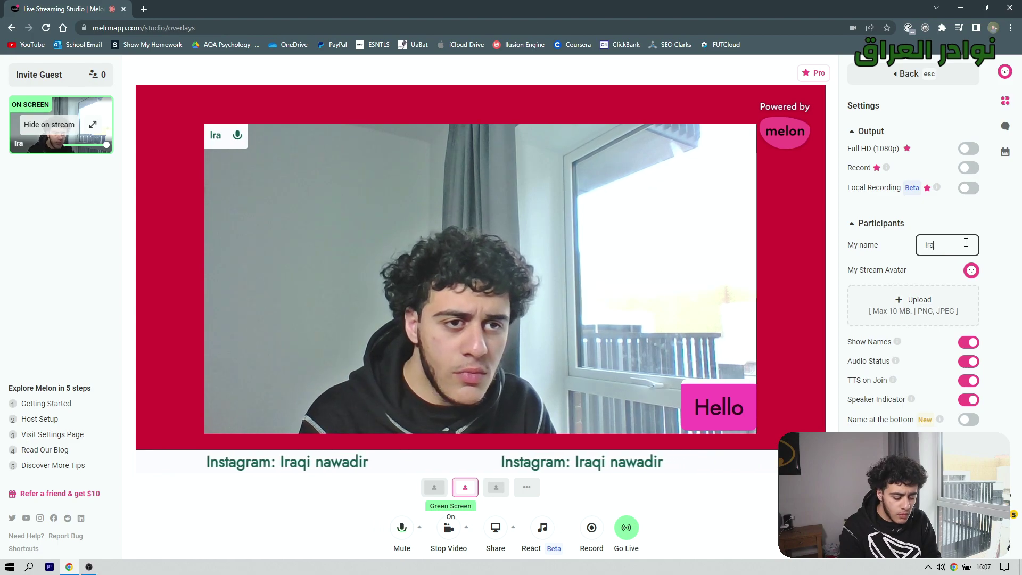
pyautogui.write('qi nawa')
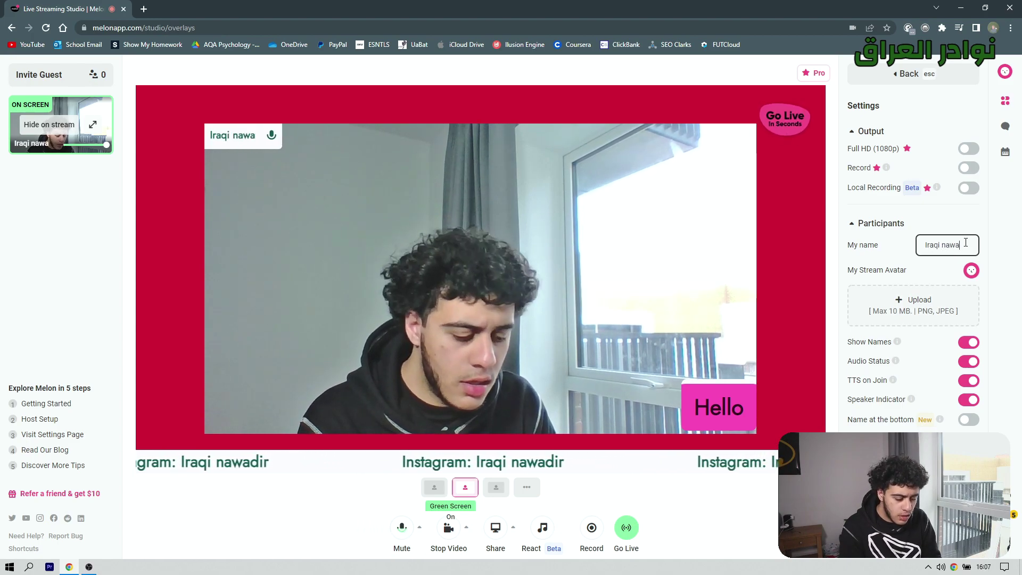
pyautogui.write('dir')
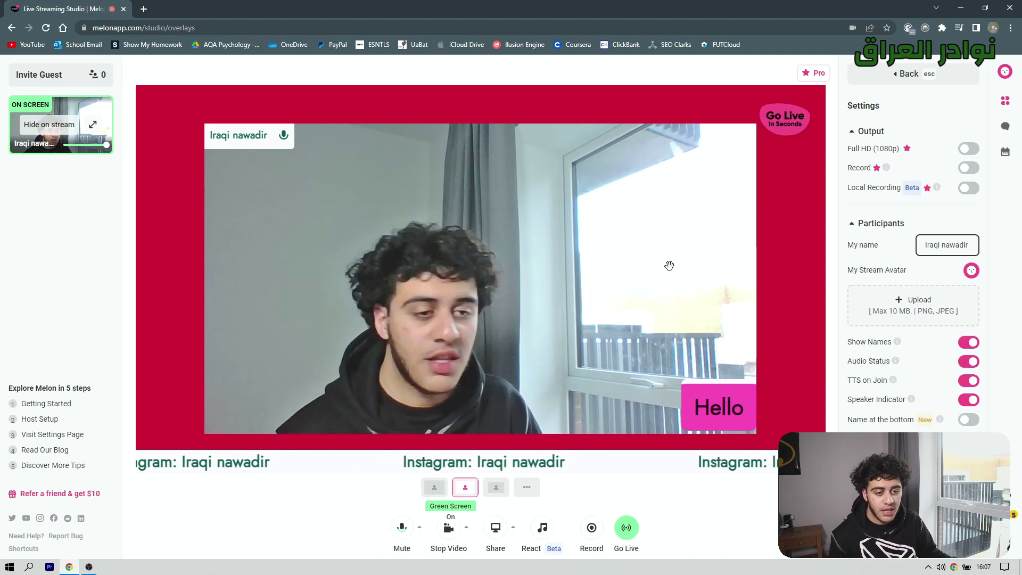
pyautogui.click(968, 343)
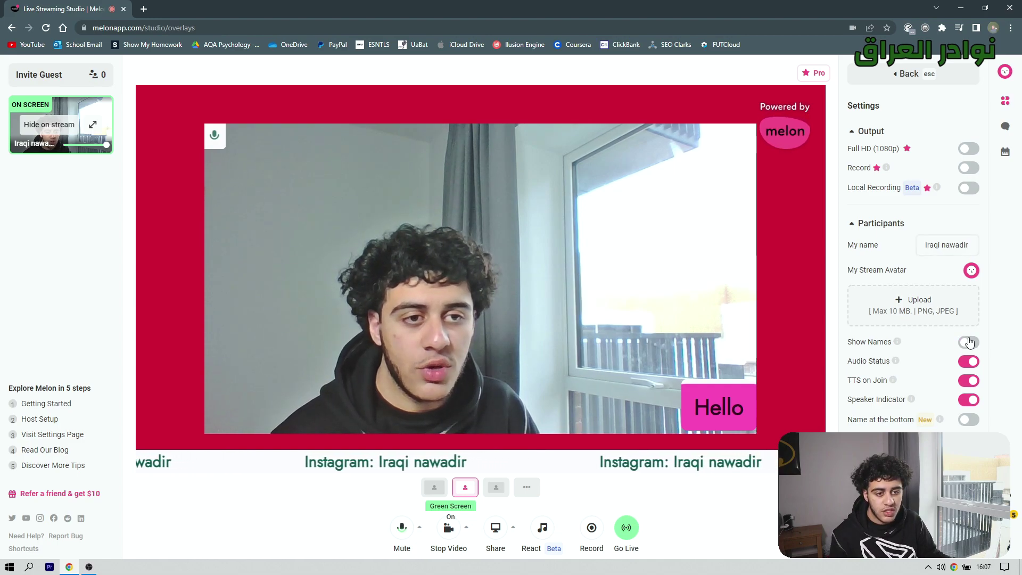
# Step: Try switching the Show Names, Audio Status, TTS on Join and Speaker Indicator options for participants on and off
pyautogui.click(969, 342)
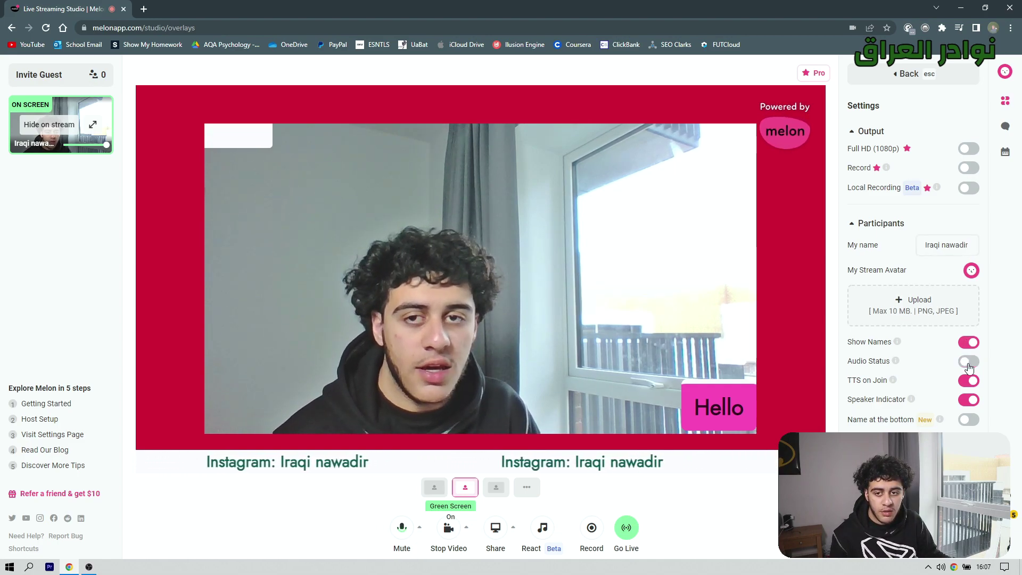
pyautogui.click(968, 363)
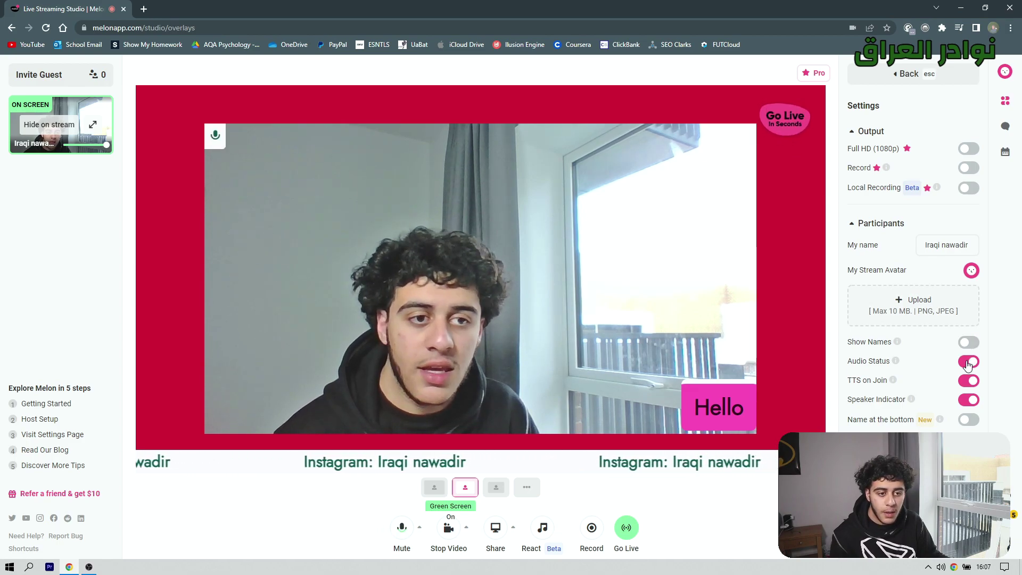
pyautogui.click(968, 363)
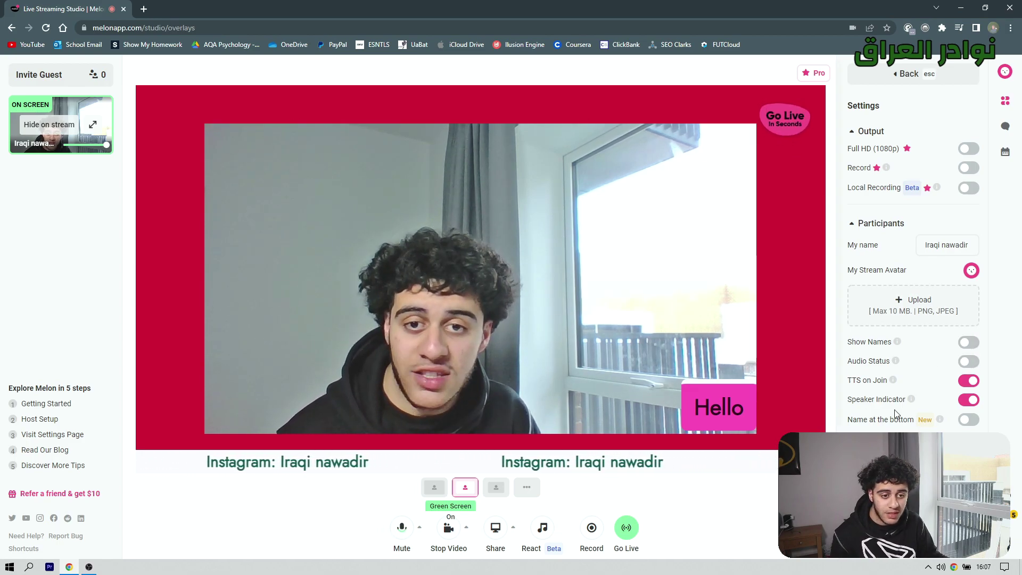
pyautogui.click(967, 380)
pyautogui.click(968, 400)
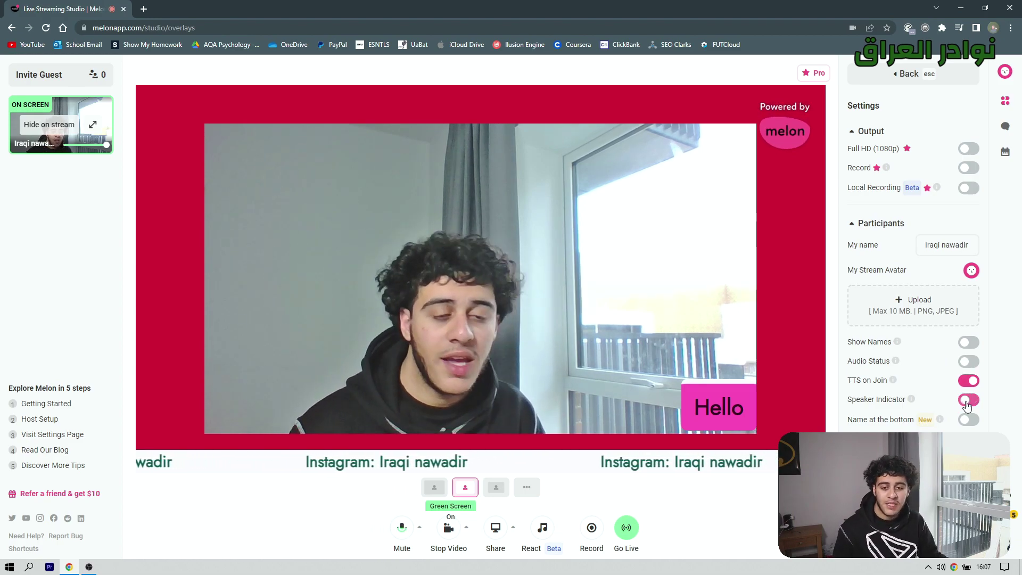
pyautogui.click(967, 399)
# Step: Turn on Audio Status and Show Names for participants, and try out Name at the bottom, leaving that option off
pyautogui.click(968, 361)
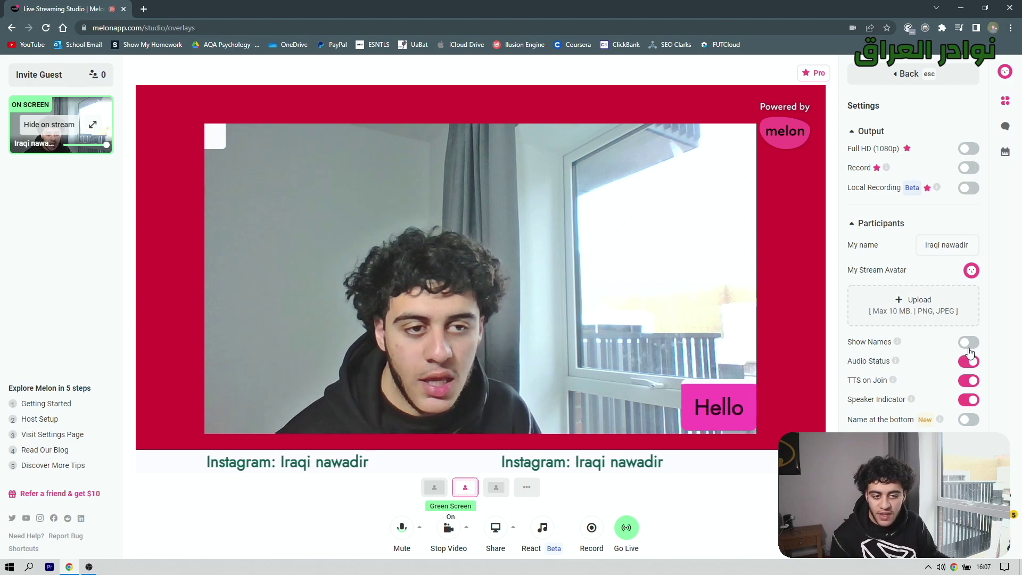
pyautogui.click(968, 342)
pyautogui.click(968, 420)
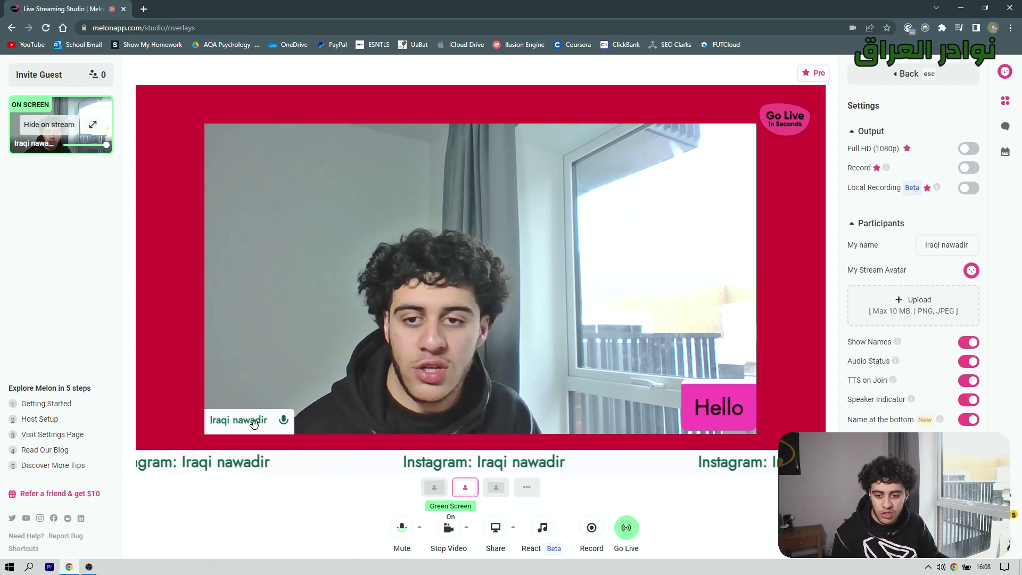
pyautogui.click(964, 419)
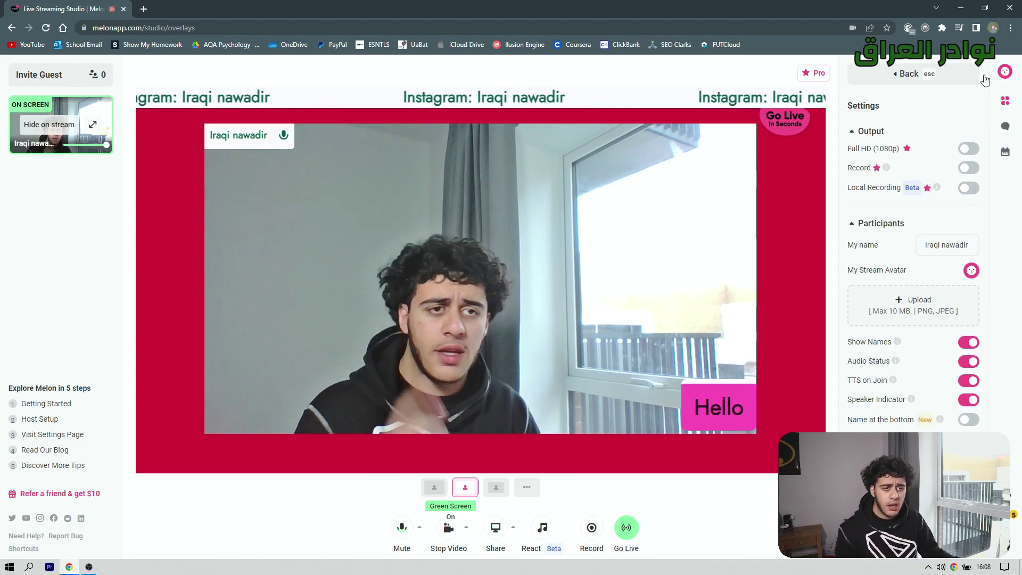
# Step: Leave the participant settings, look over the Apps collection and its Socials app by Twitter, and close the customization options
pyautogui.click(1003, 106)
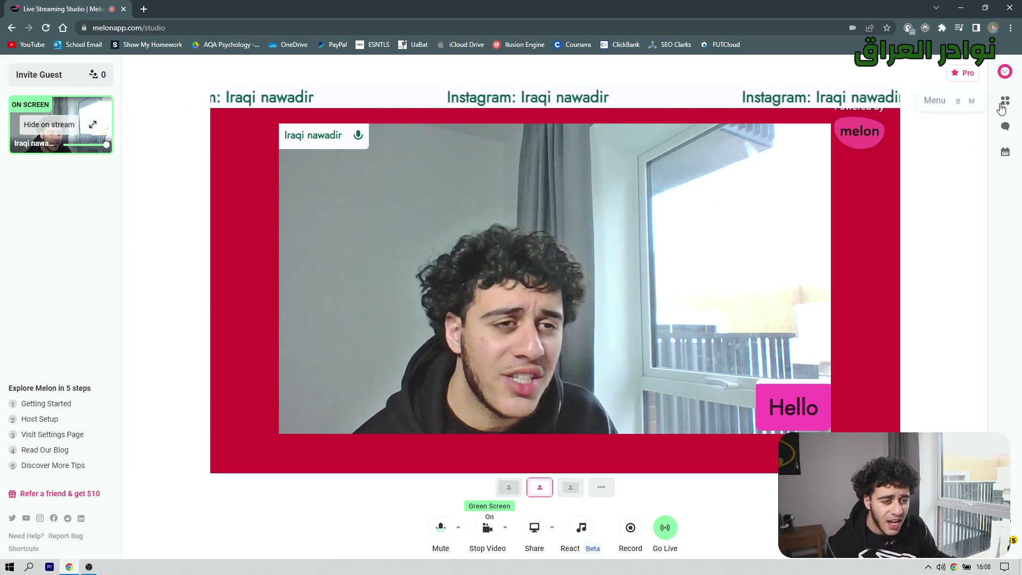
pyautogui.click(950, 100)
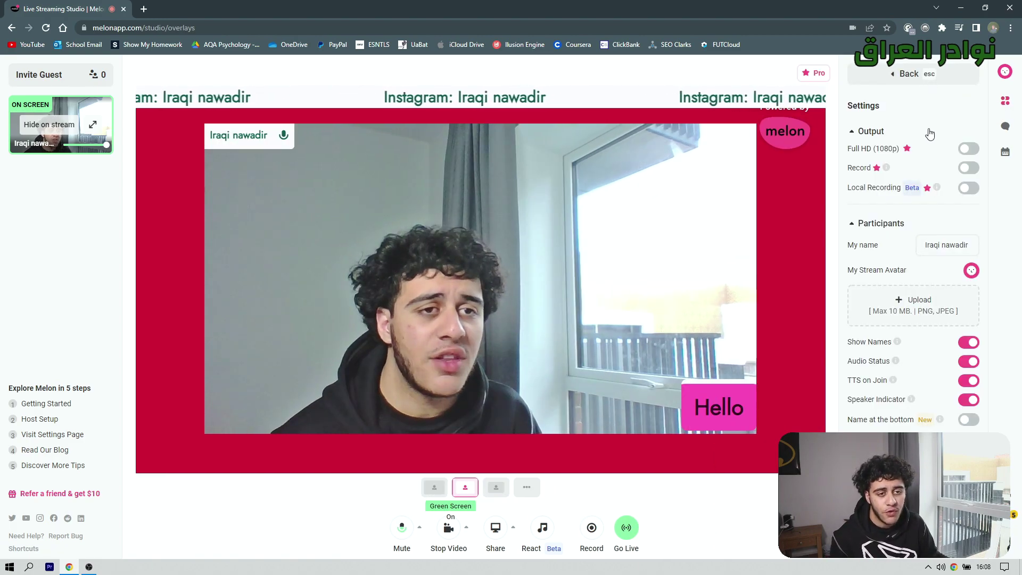
pyautogui.press('Escape')
pyautogui.click(905, 304)
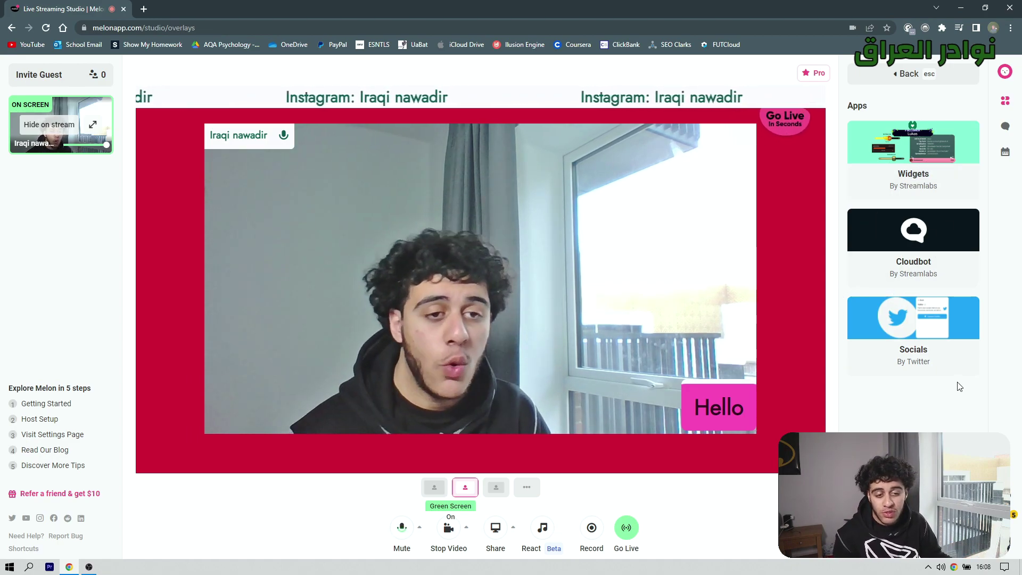
pyautogui.click(912, 338)
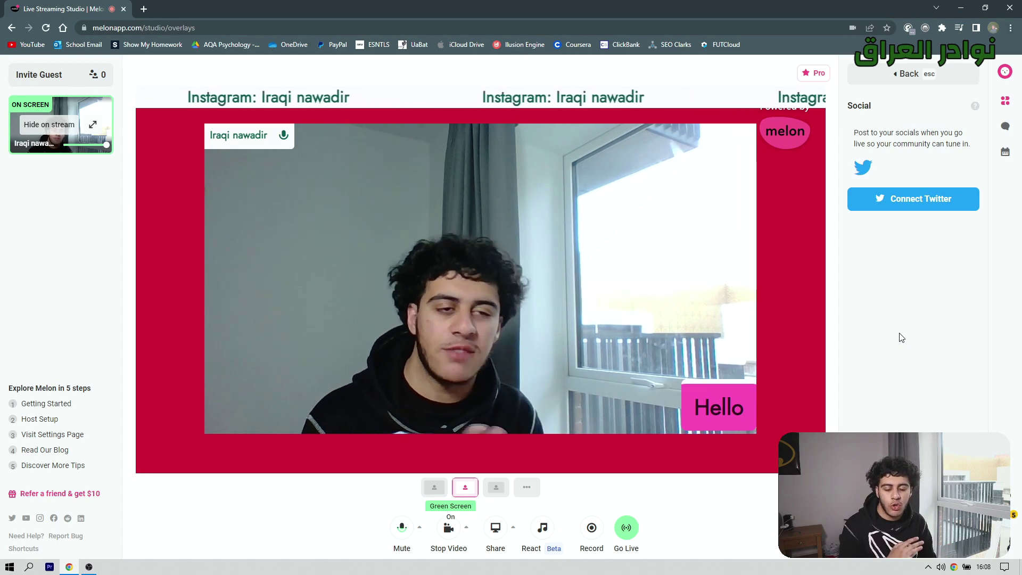
pyautogui.click(1005, 106)
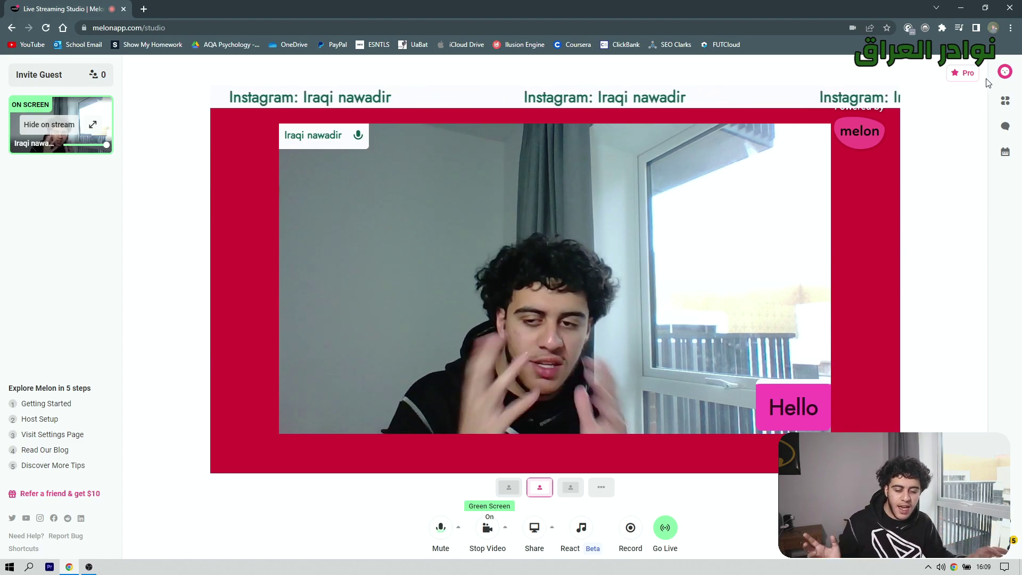
# Step: Open the account settings outside the studio, view the platforms offered for a new destination, and close the choice without adding one
pyautogui.click(1005, 71)
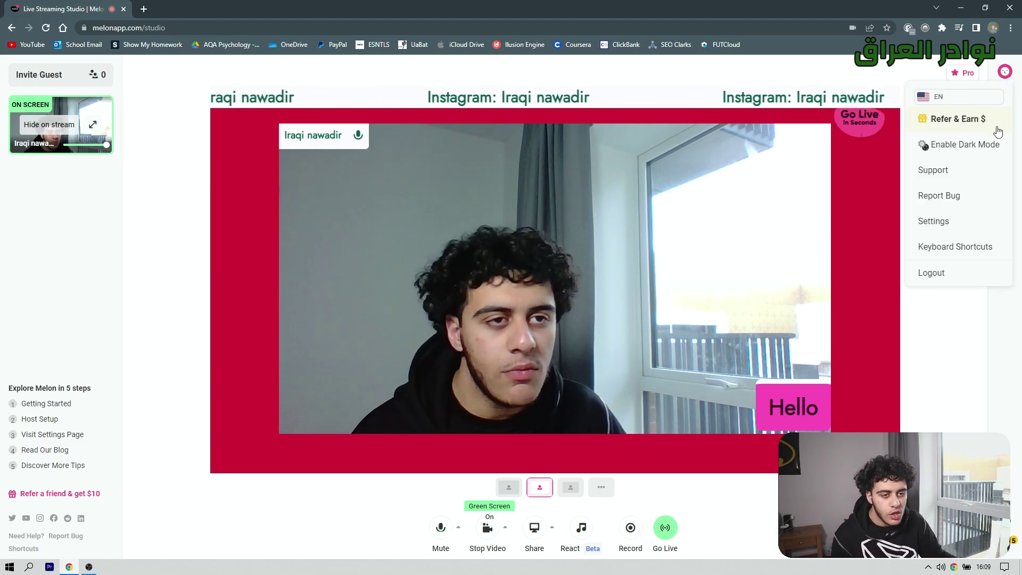
pyautogui.click(955, 223)
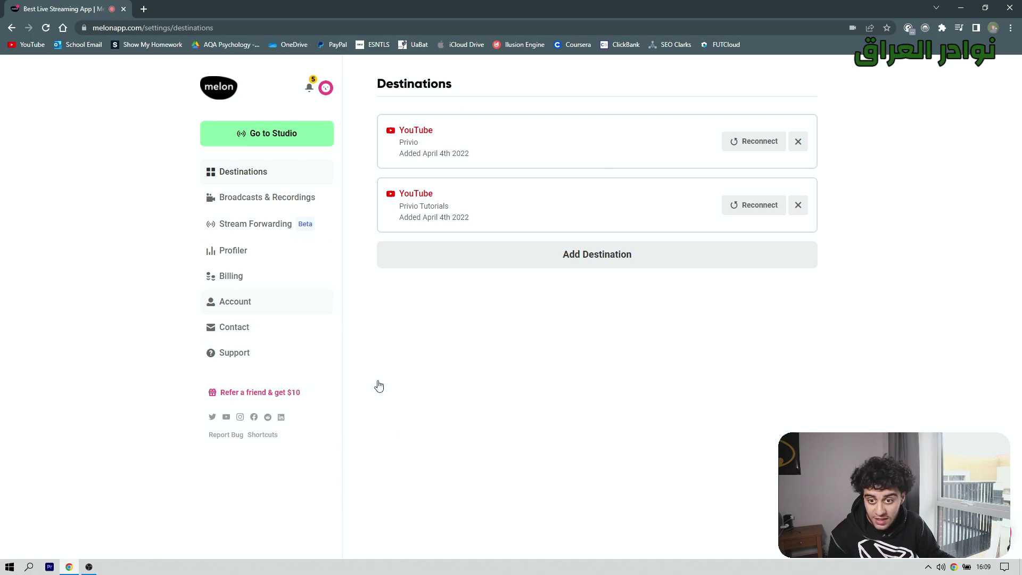
pyautogui.click(581, 262)
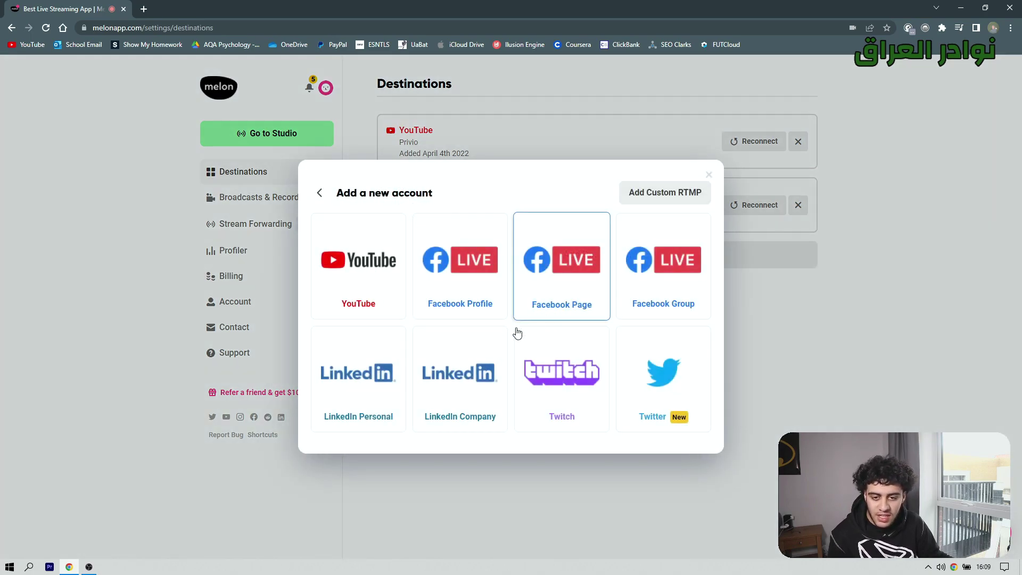
pyautogui.click(709, 177)
# Step: Look over the Broadcasts & Recordings, Stream Forwarding, Profiler and Billing pages of the account settings
pyautogui.click(250, 204)
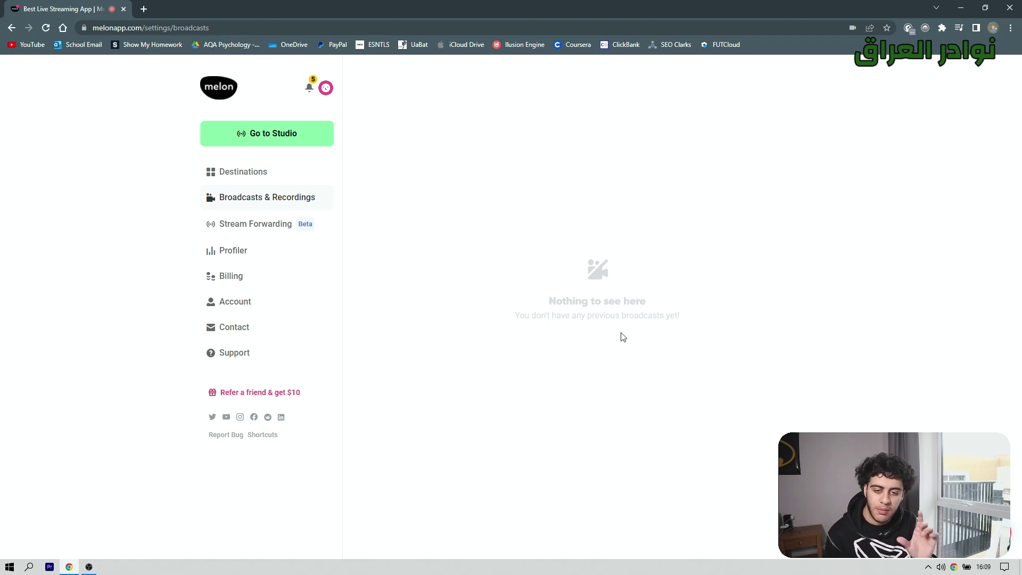
pyautogui.click(246, 227)
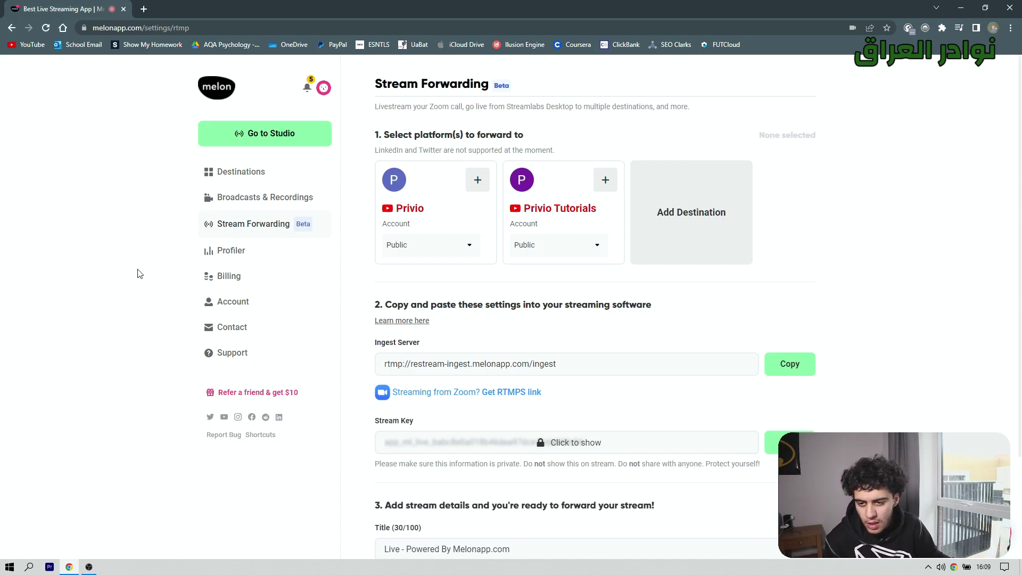
pyautogui.click(218, 259)
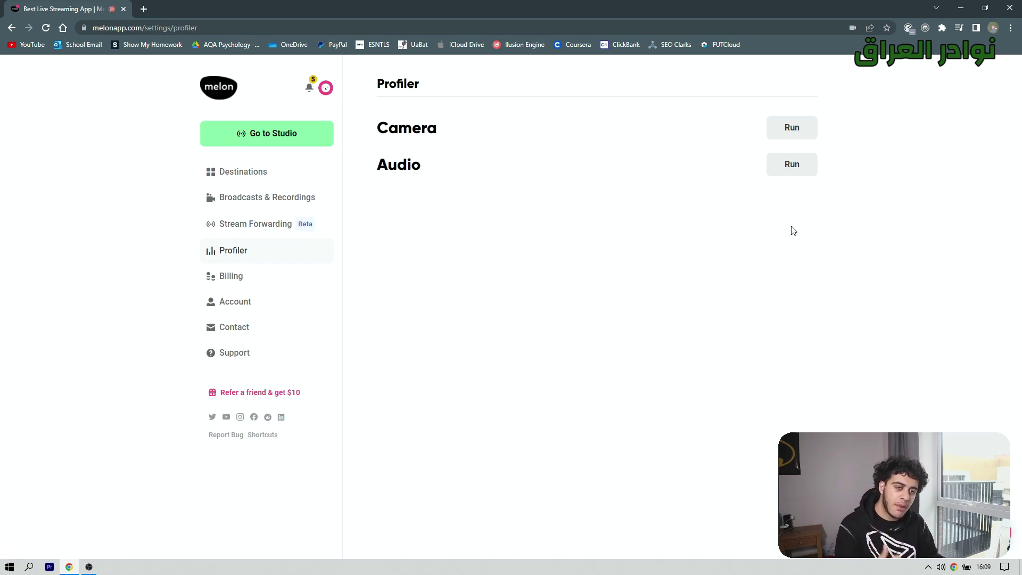
pyautogui.click(237, 274)
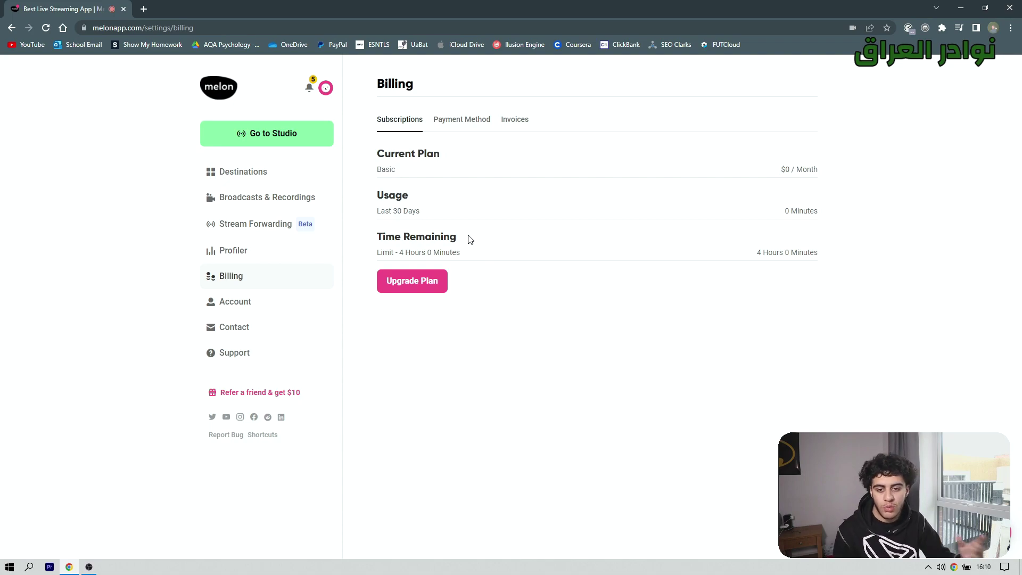
# Step: View the Account page and the Contact form with its message field, and open the support center
pyautogui.click(278, 303)
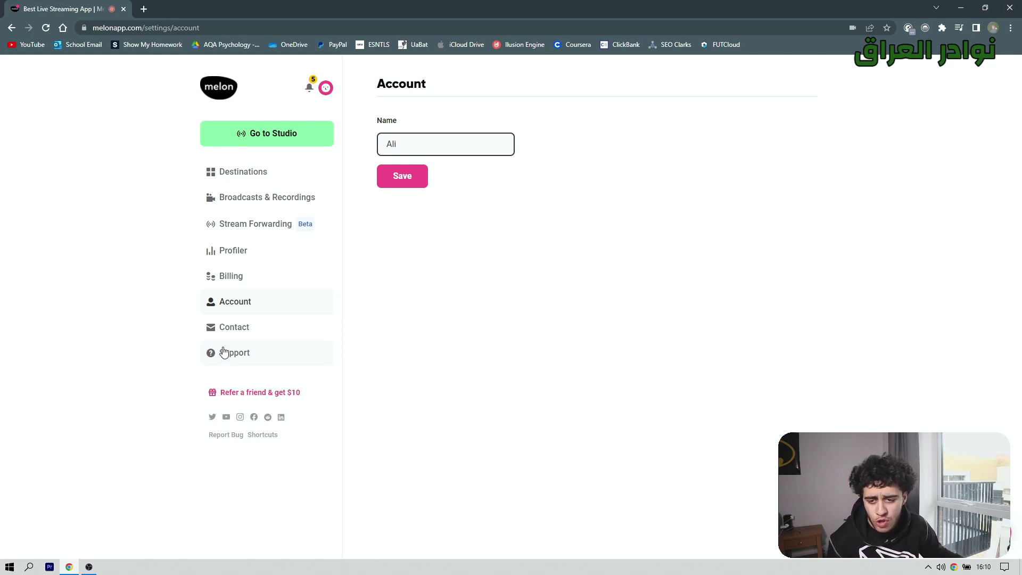
pyautogui.click(234, 329)
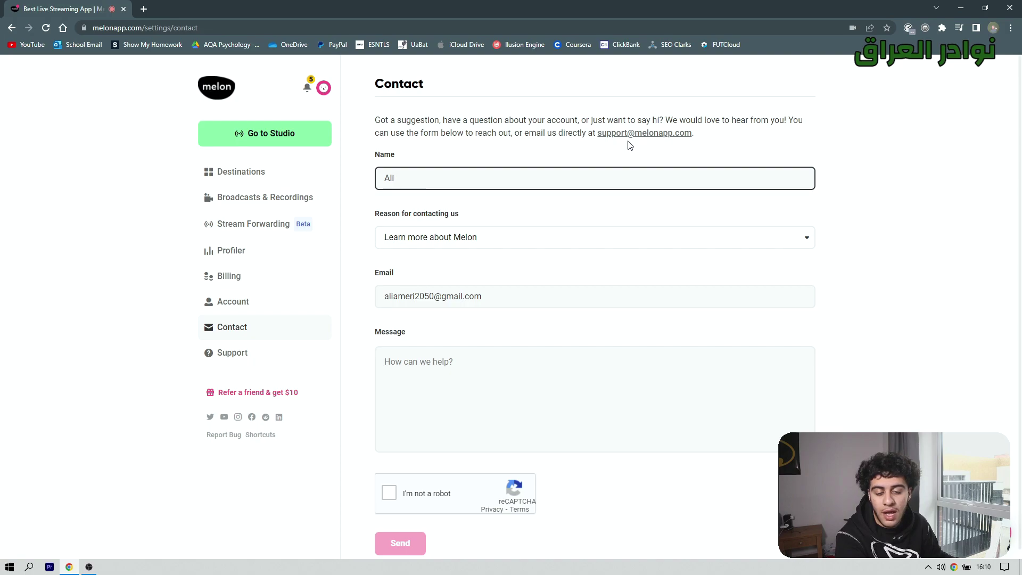
pyautogui.click(443, 370)
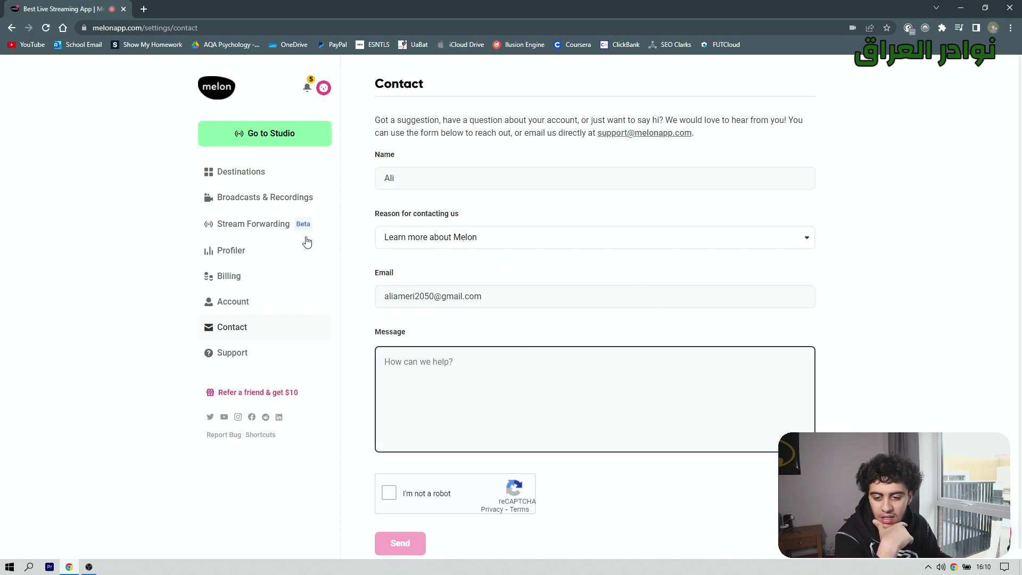
pyautogui.click(268, 357)
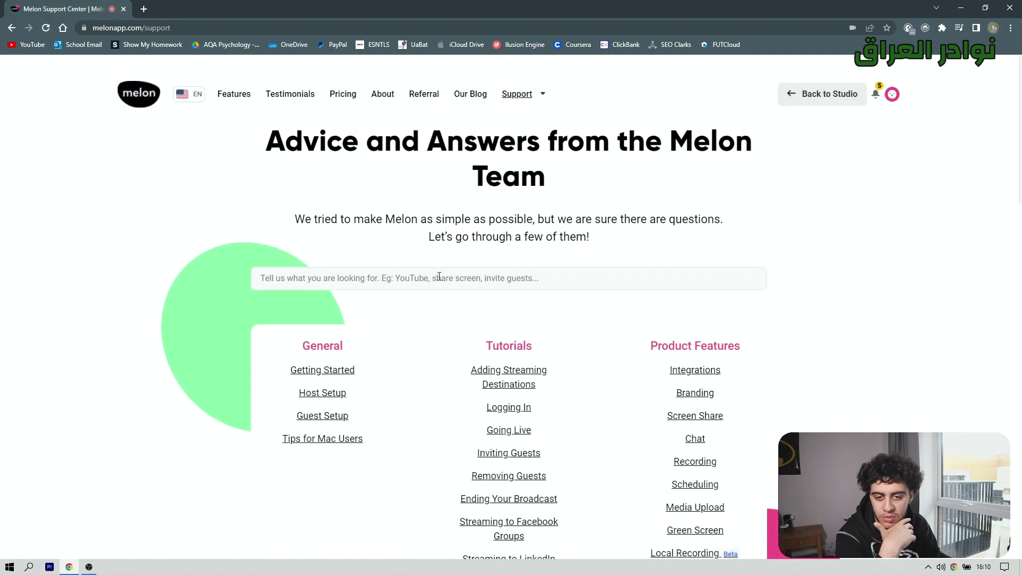